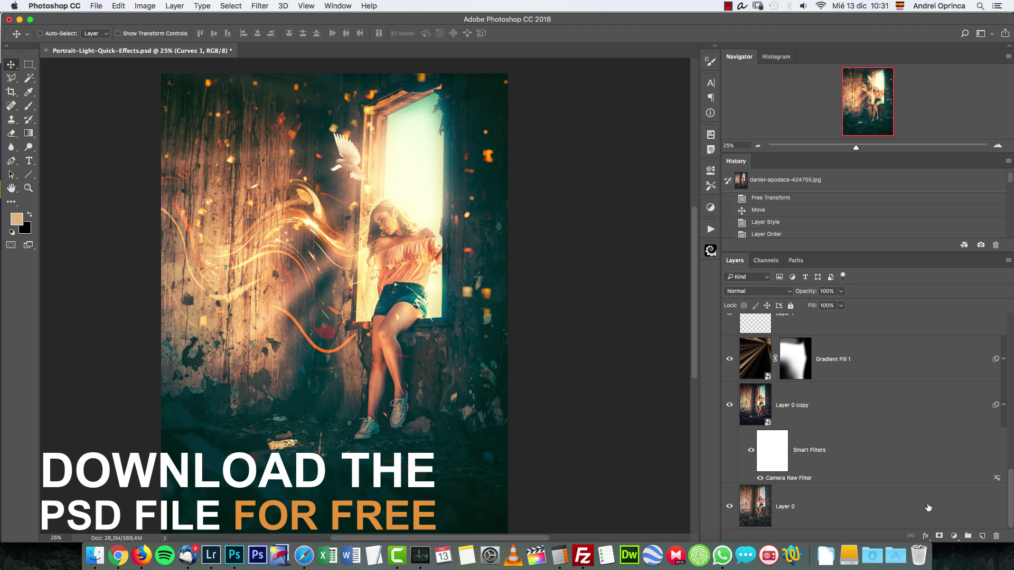
Step: Compare the original photo in Layer 0 with the finished composite by isolating that layer and restoring the others
left_click(887, 508)
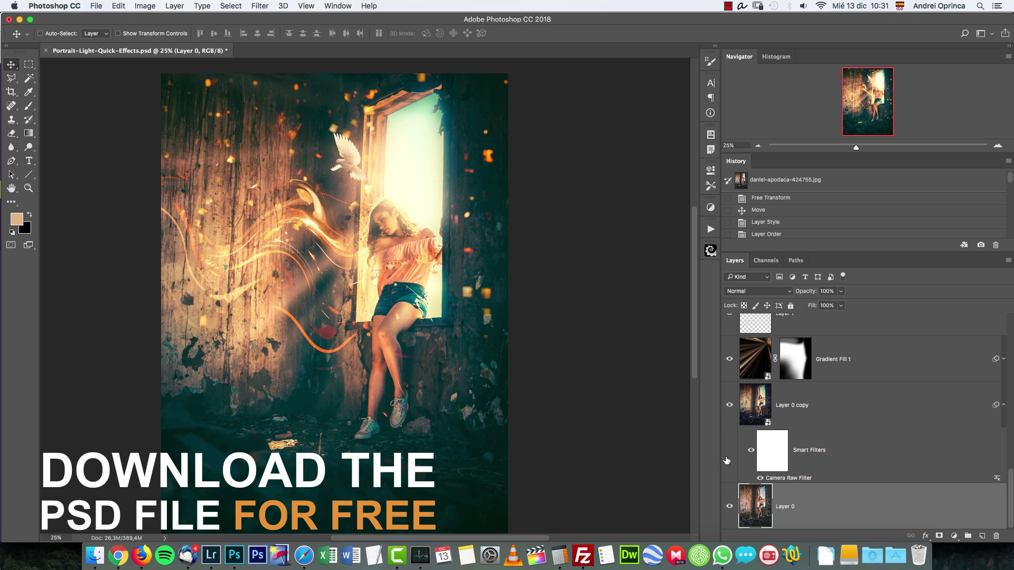
left_click(730, 506, "alt")
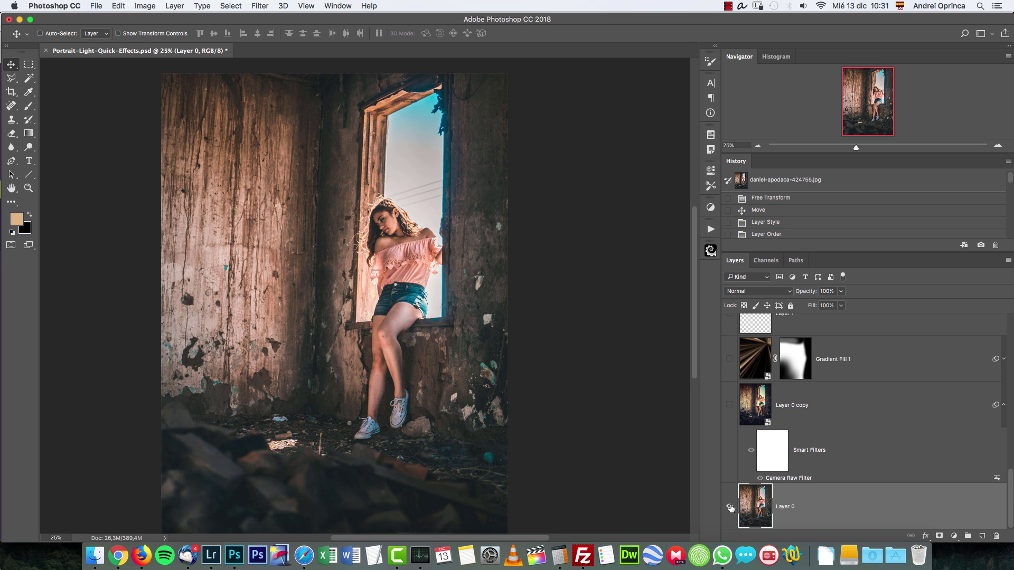
left_click(729, 507, "alt")
left_click(729, 506, "alt")
left_click(729, 507, "alt")
left_click(729, 507, "alt")
left_click(730, 506, "alt")
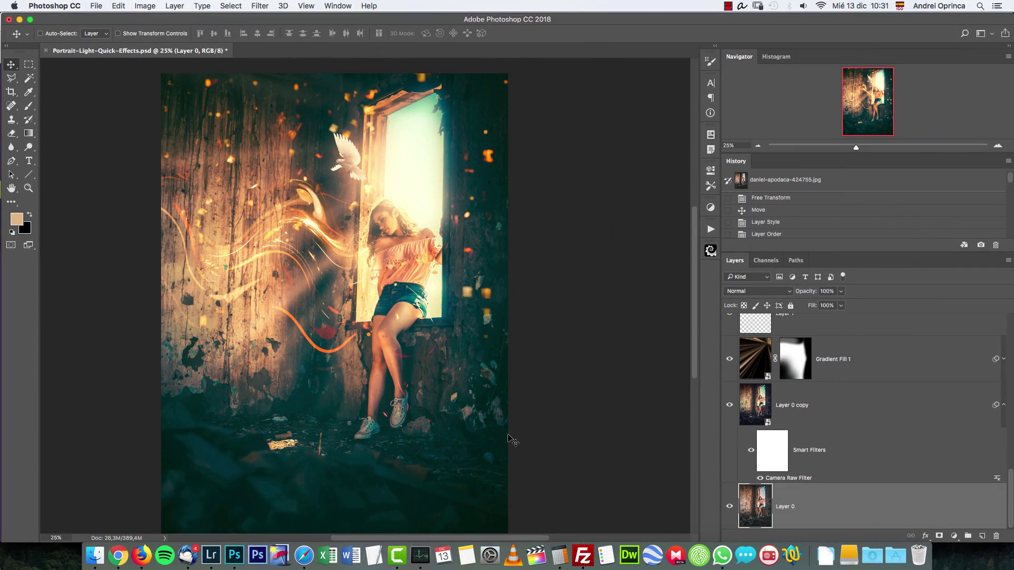
Step: Copy the whole original photo from Layer 0 and paste it into a new document of matching size
left_click(728, 507, "alt")
key("super+a")
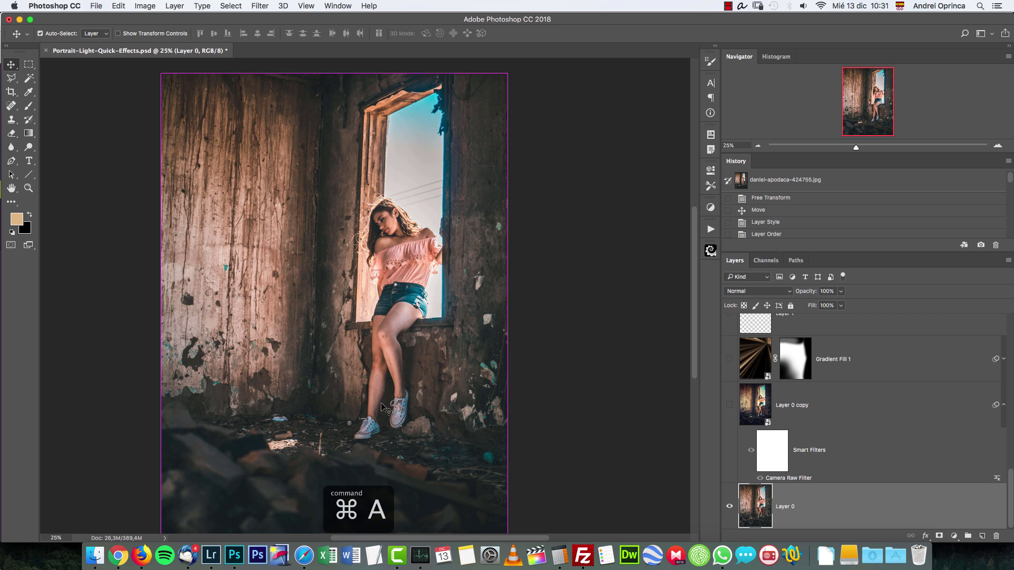
key("super+c")
key("super+n")
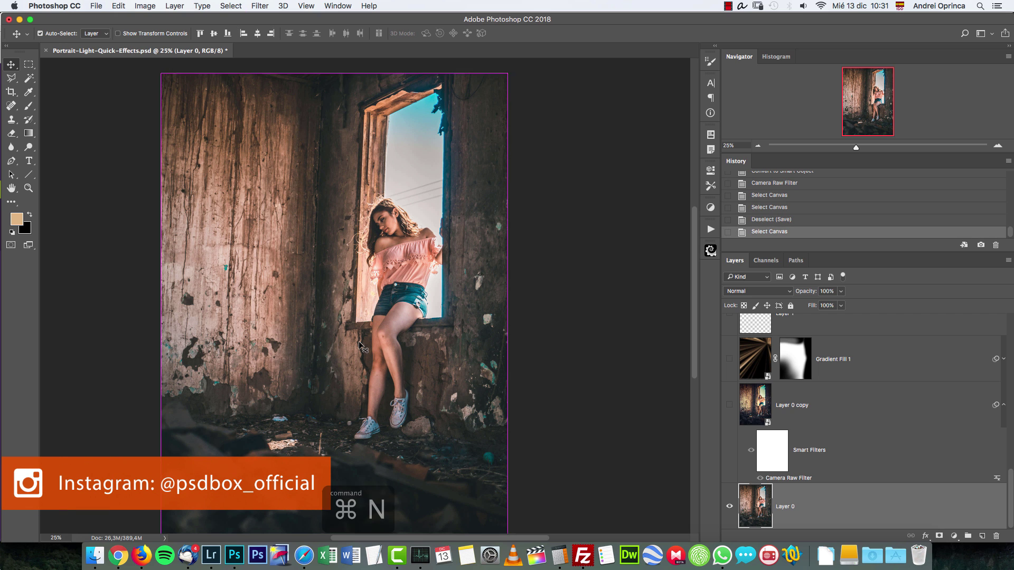
key("Return")
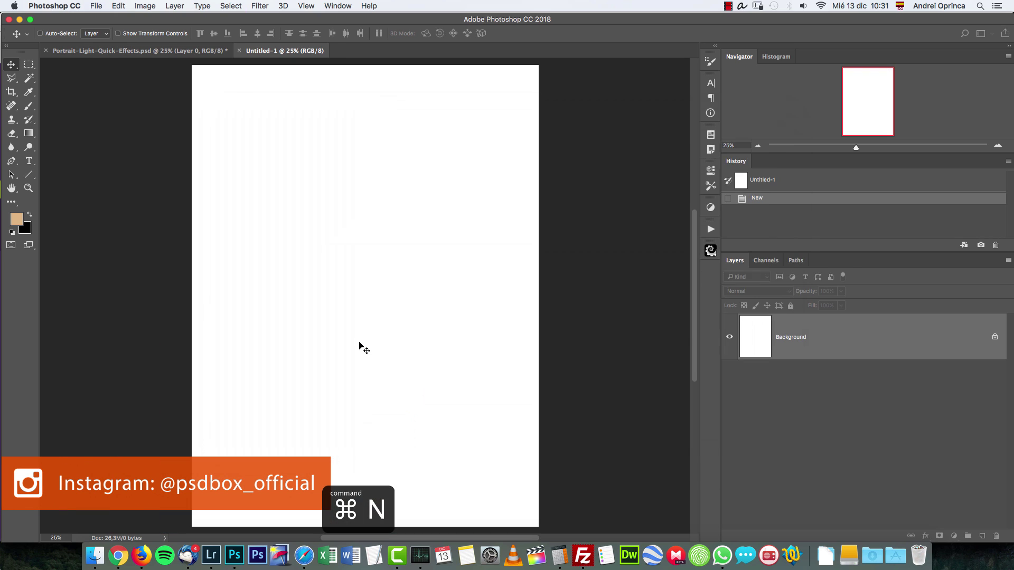
key("super+v")
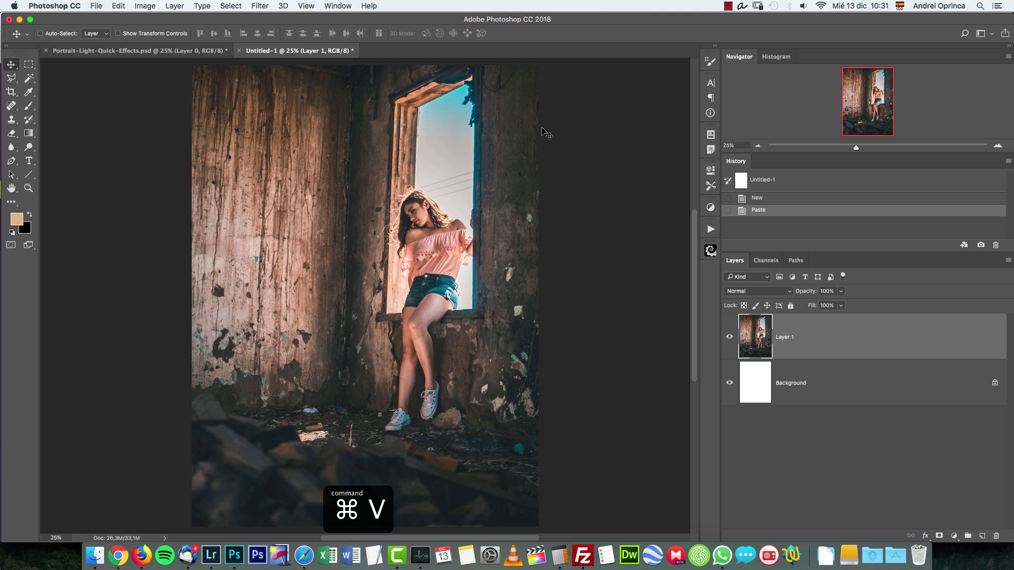
Step: Examine the pasted photo at 100%, 50%, 33.33% and 25%, especially around the woman and the window
key("super+1")
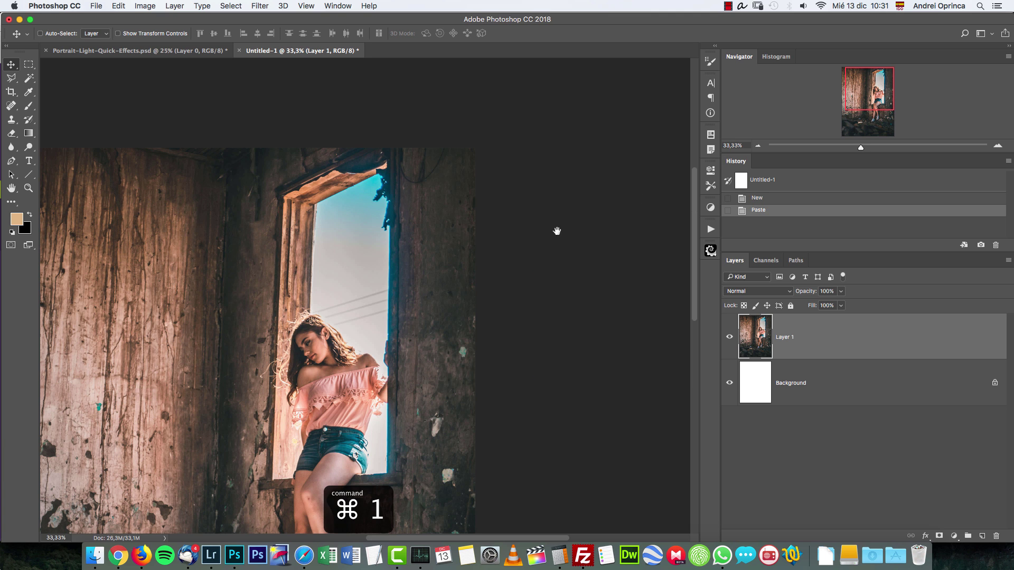
scroll(494, 266, "up", 3)
scroll(494, 267, "right", 5)
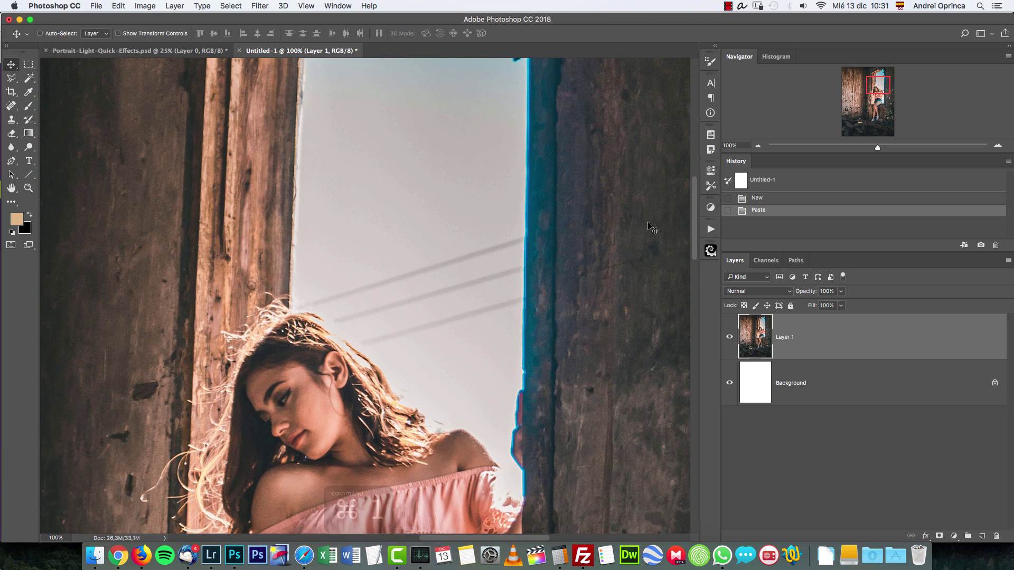
left_click(758, 146)
left_click(758, 148)
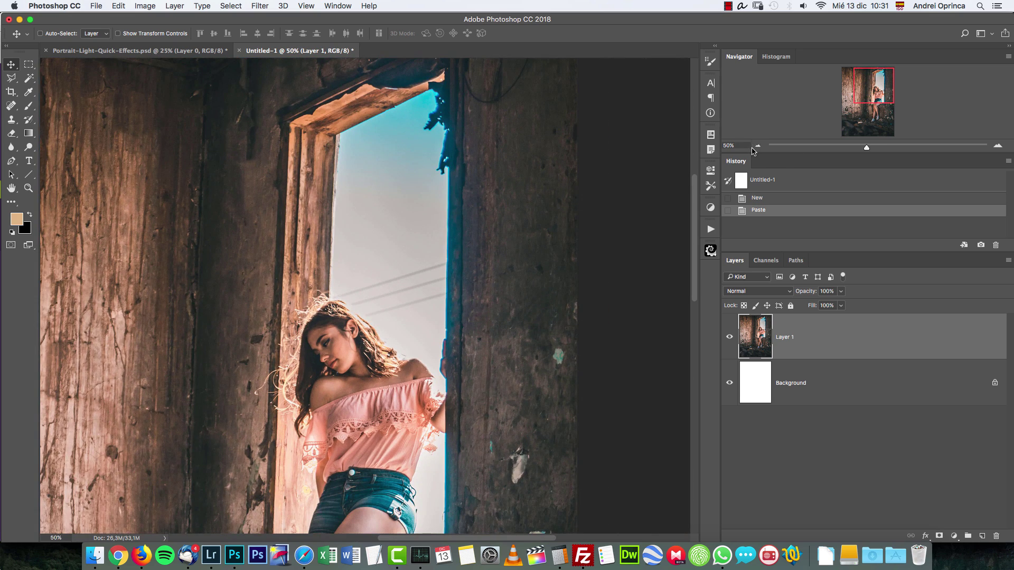
left_click(758, 148)
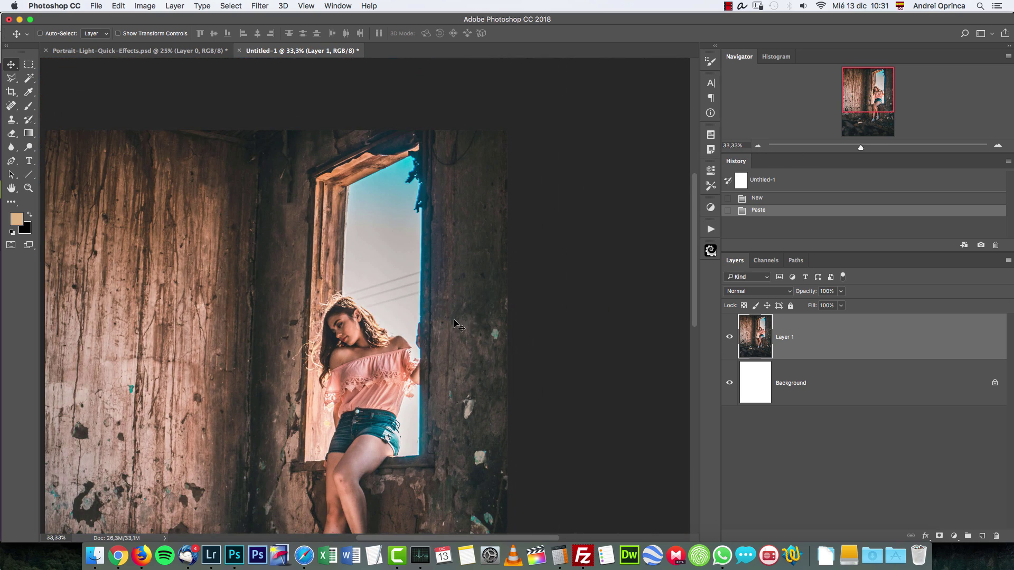
scroll(496, 226, "down", 4)
scroll(496, 226, "left", 2)
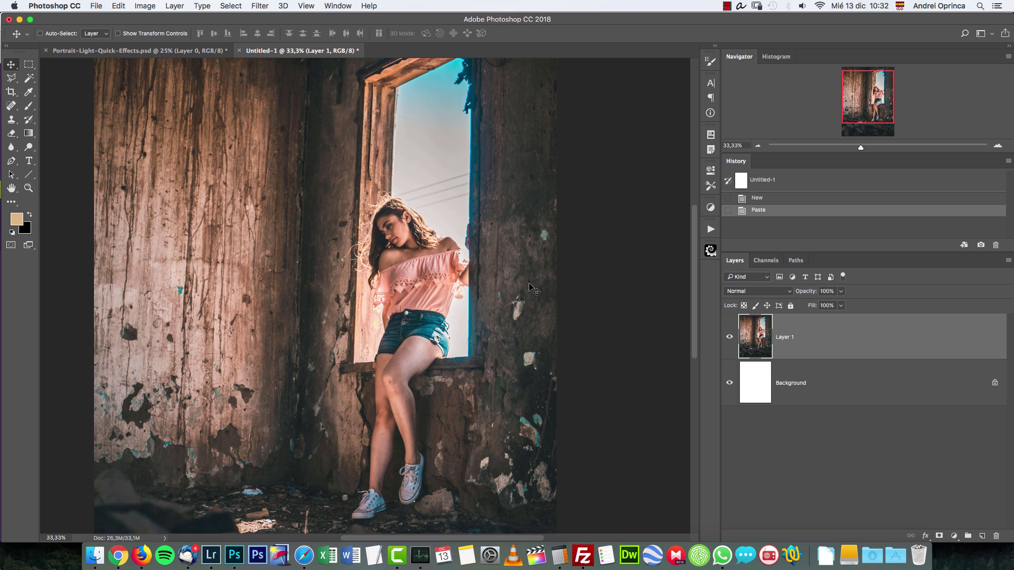
left_click(757, 146)
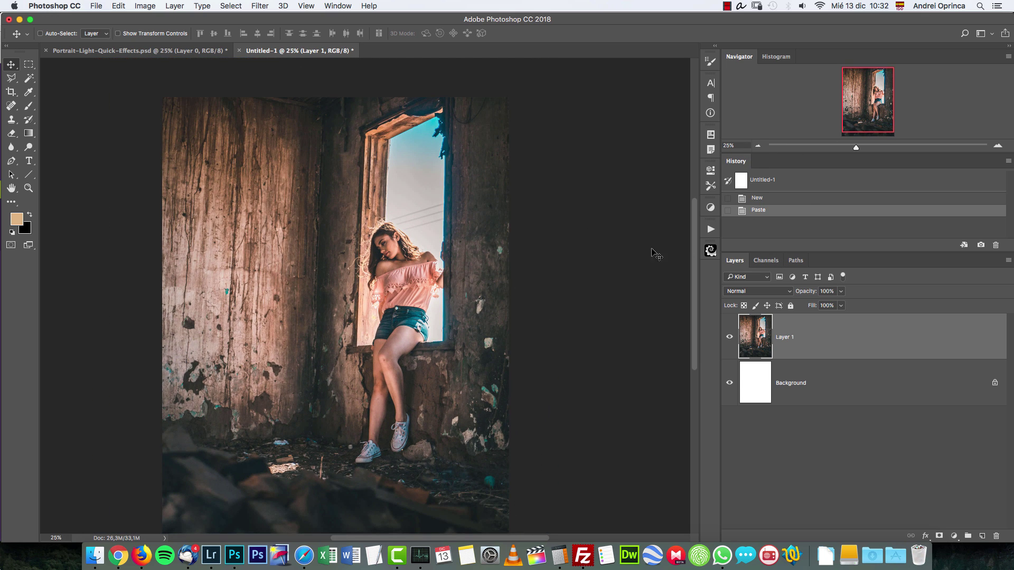
Step: Delete the white Background layer and duplicate the photo layer
left_click_drag(945, 395, 996, 536)
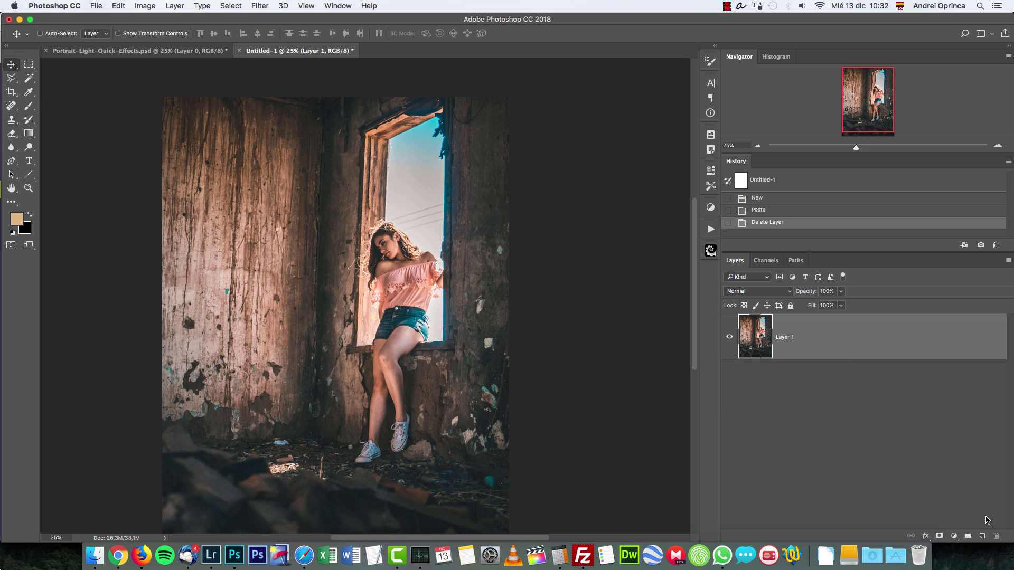
key("super+j")
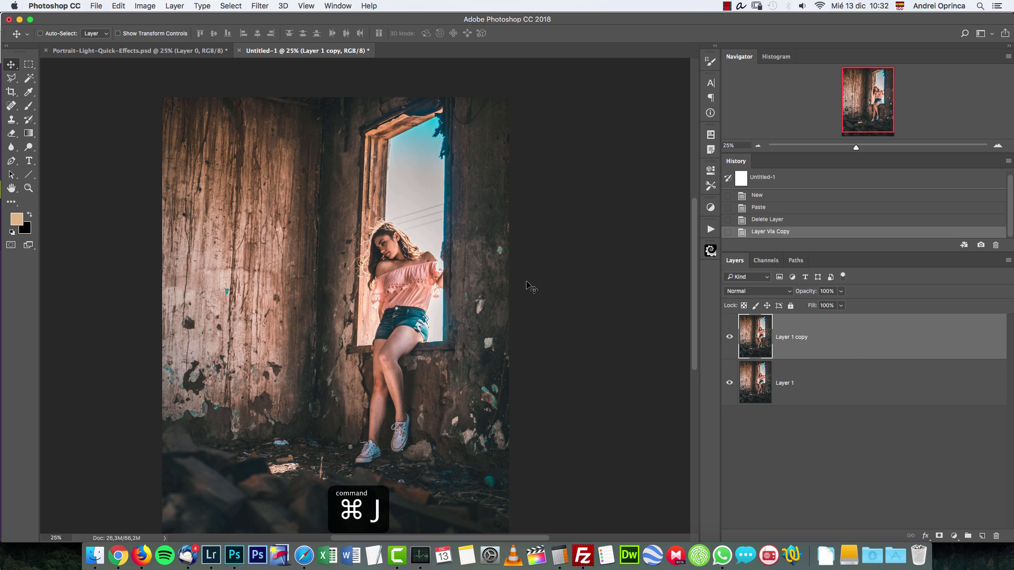
Step: Open the Camera Raw Filter on the duplicated photo layer and apply the Girl-Window-PSDBox preset
left_click(260, 7)
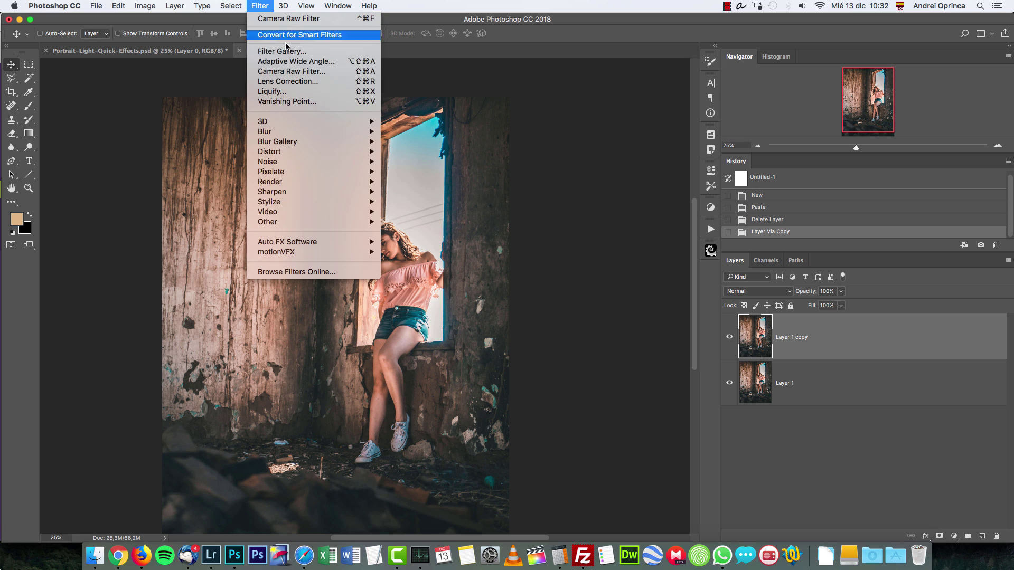
left_click(291, 72)
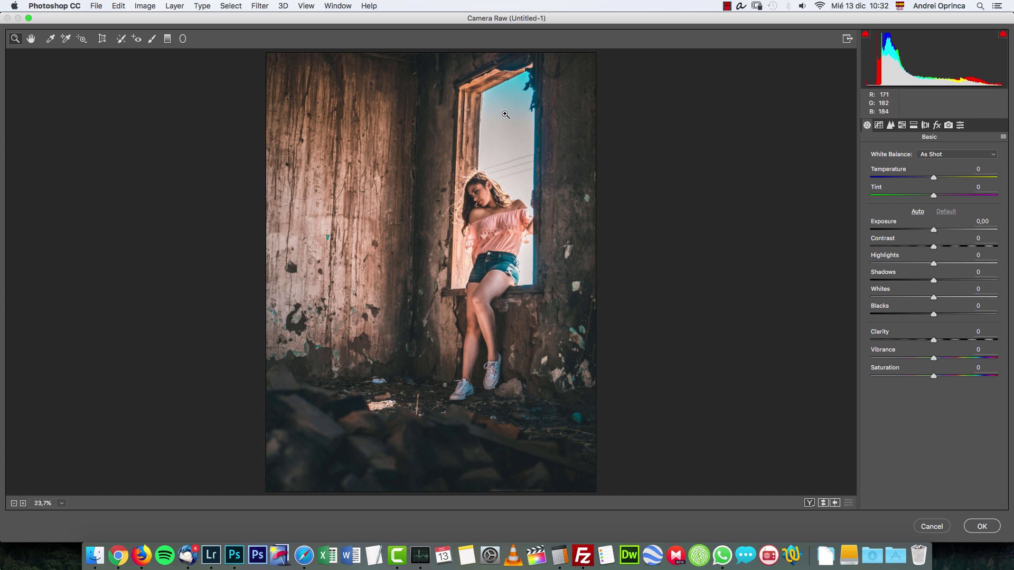
scroll(530, 149, "up", 5)
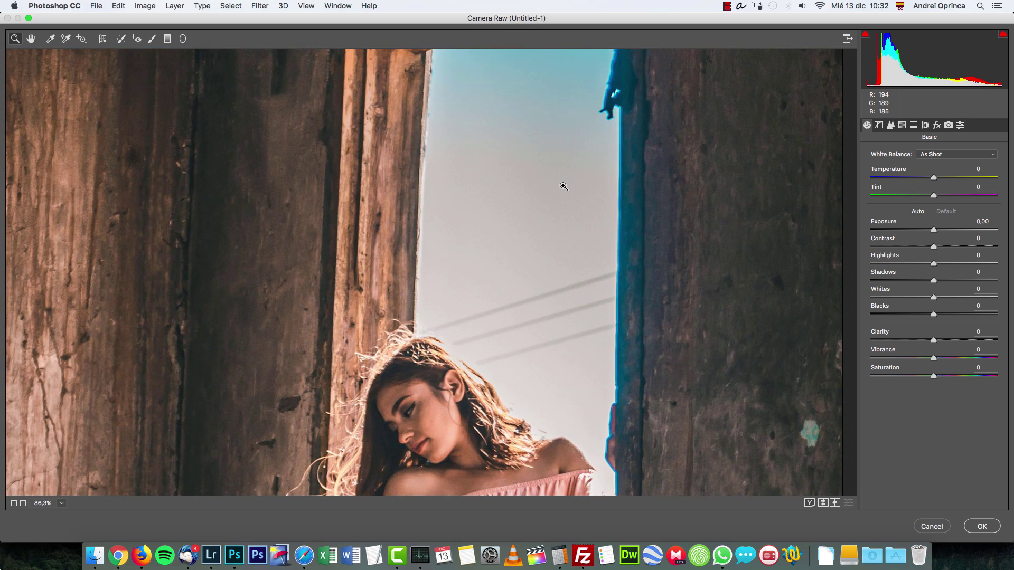
left_click_drag(596, 336, 486, 290)
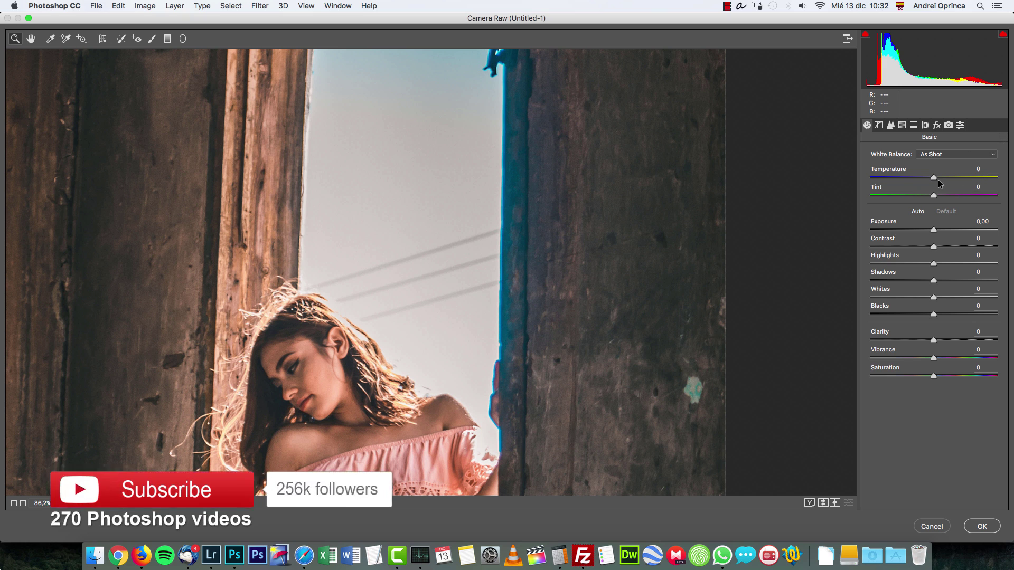
left_click(1003, 138)
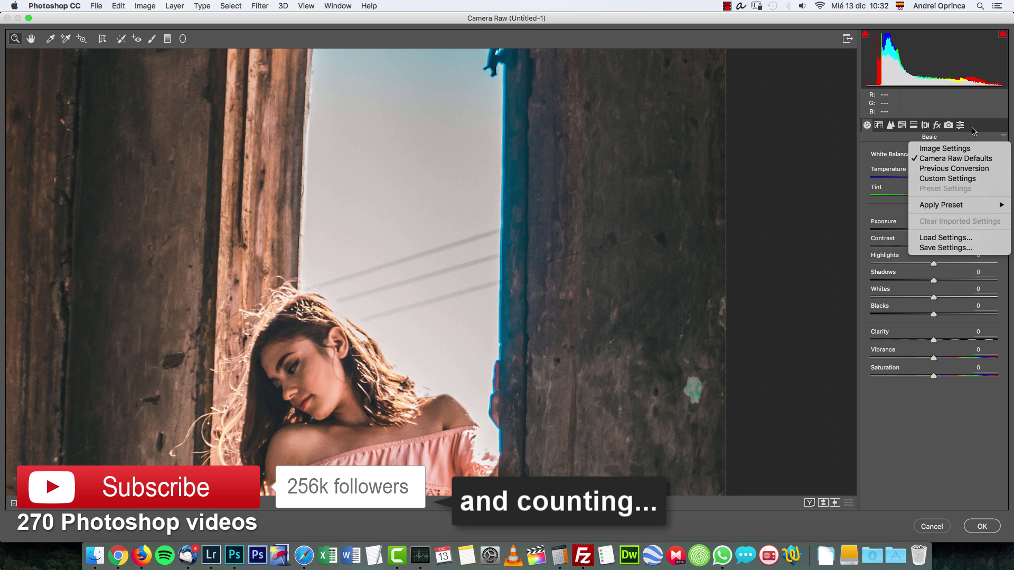
left_click(962, 128)
left_click(961, 126)
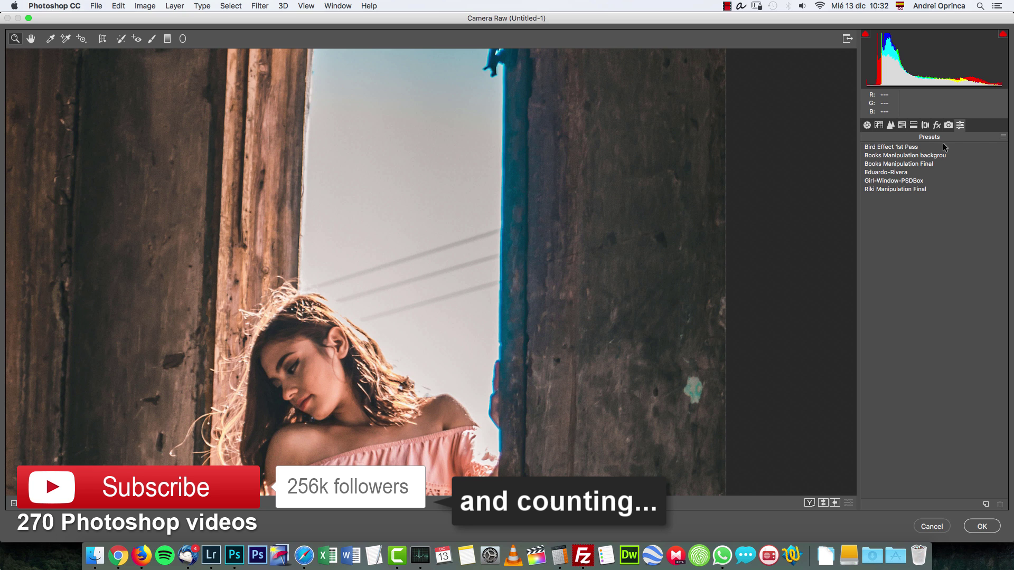
left_click(882, 180)
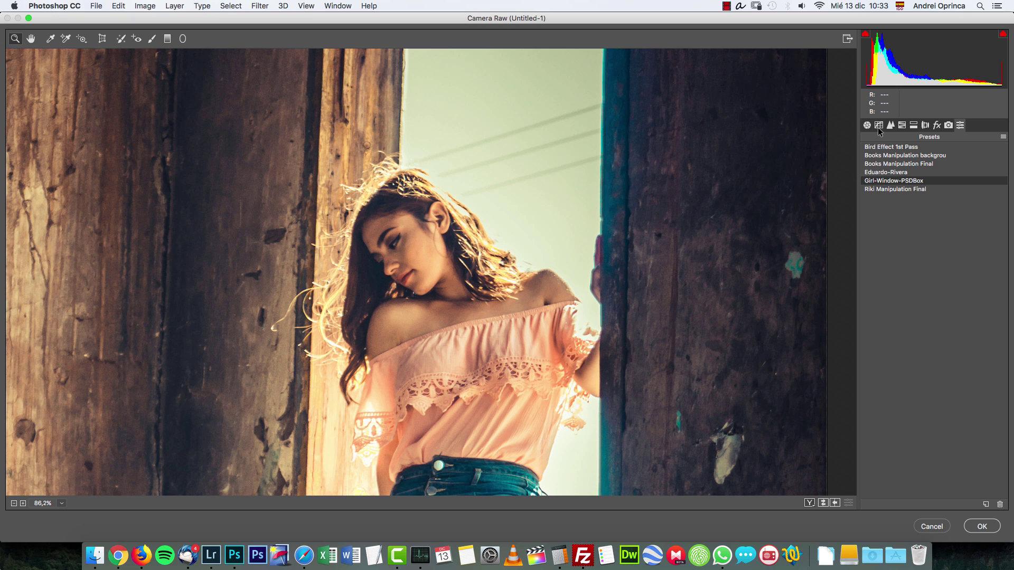
left_click(1003, 138)
left_click(623, 217)
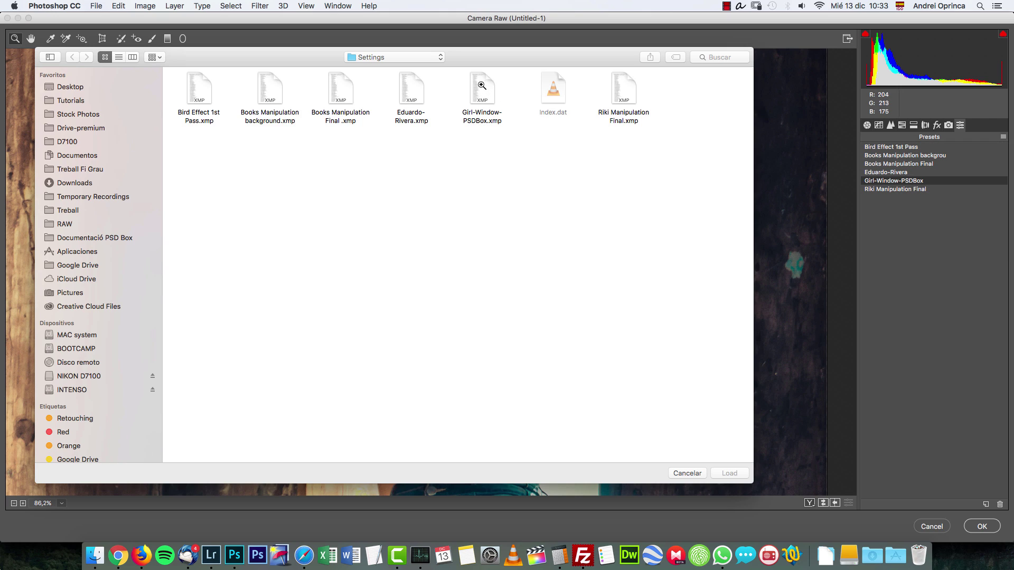
key("Escape")
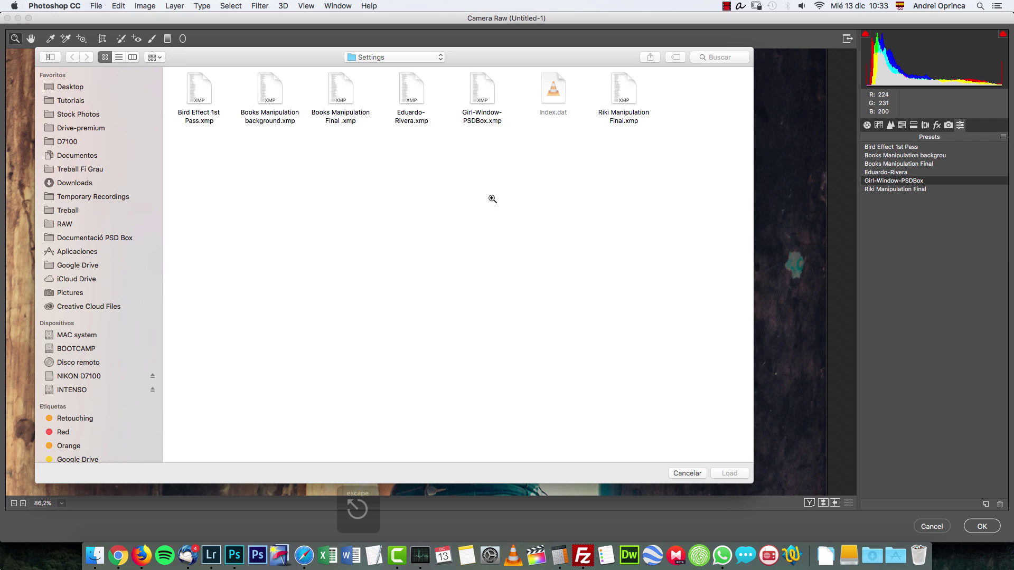
Step: Review the preset's Basic, HSL, Split Toning, Effects, Lens Corrections and Camera Calibration settings in Camera Raw
left_click(867, 126)
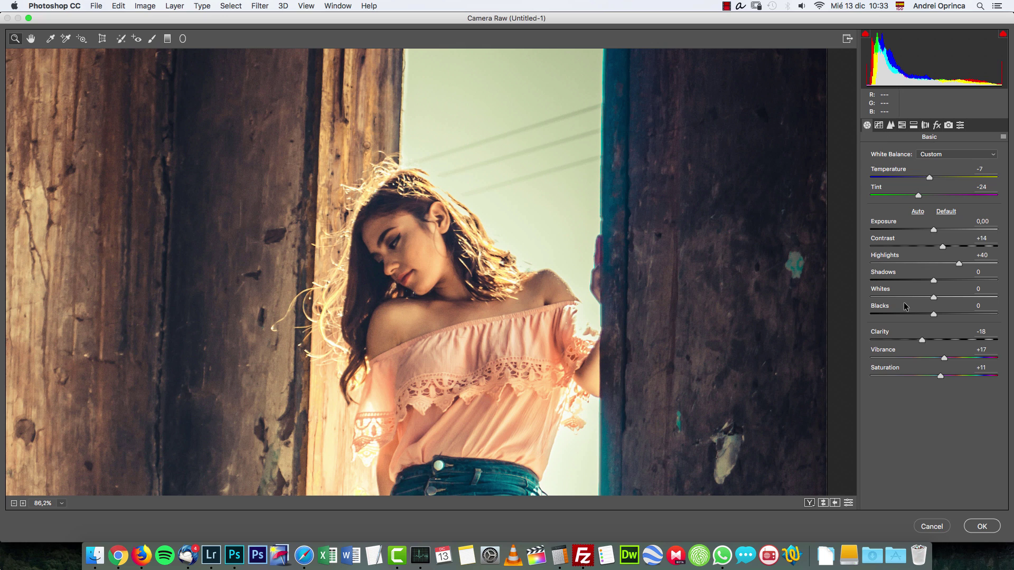
left_click(891, 125)
left_click(900, 125)
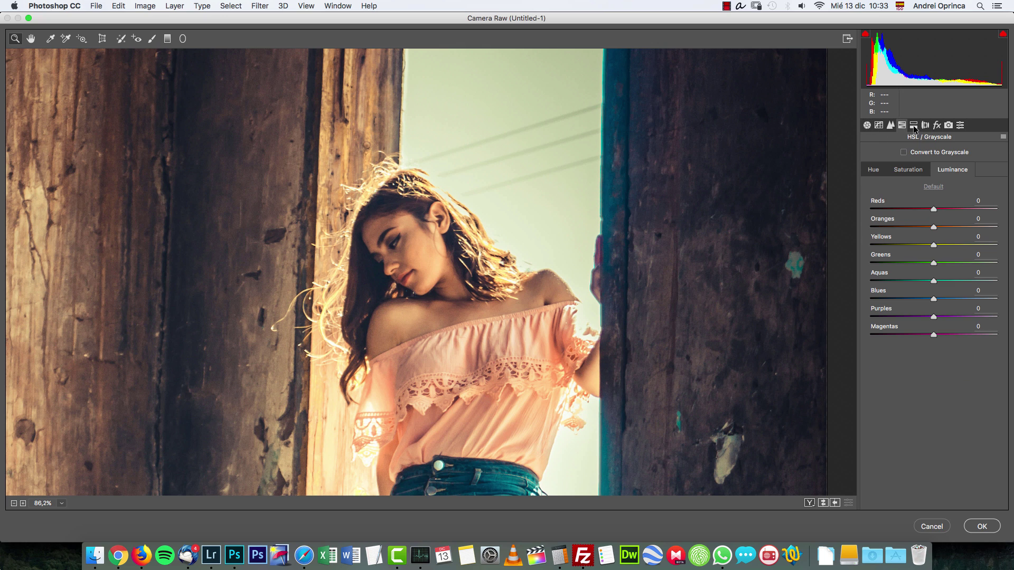
left_click(913, 125)
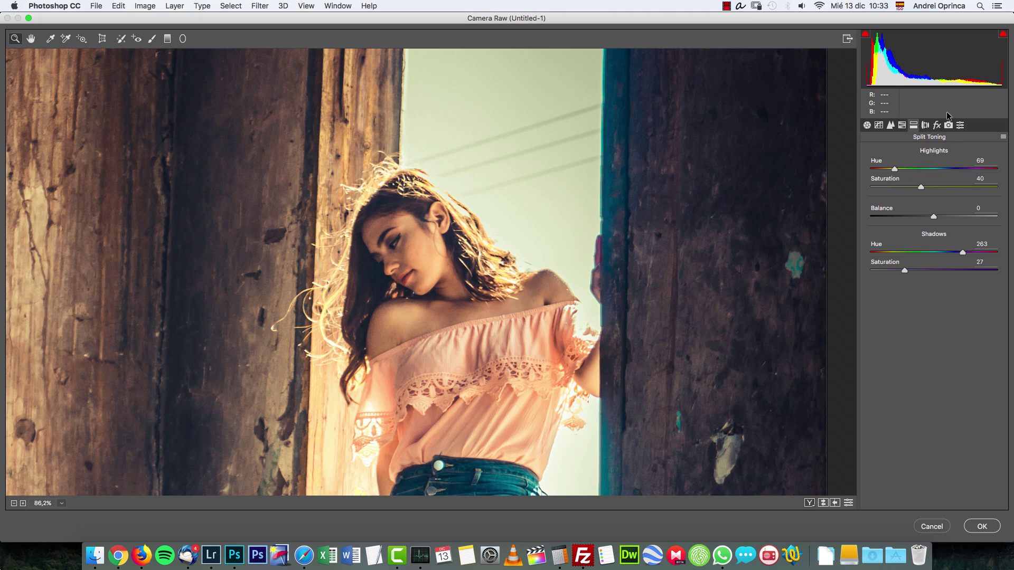
left_click(925, 125)
left_click(937, 126)
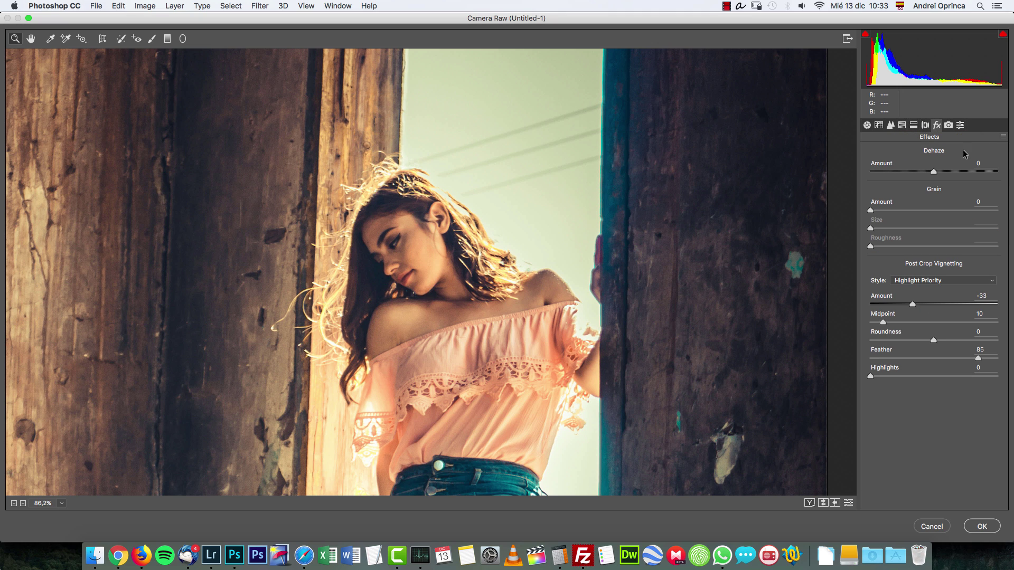
left_click(925, 126)
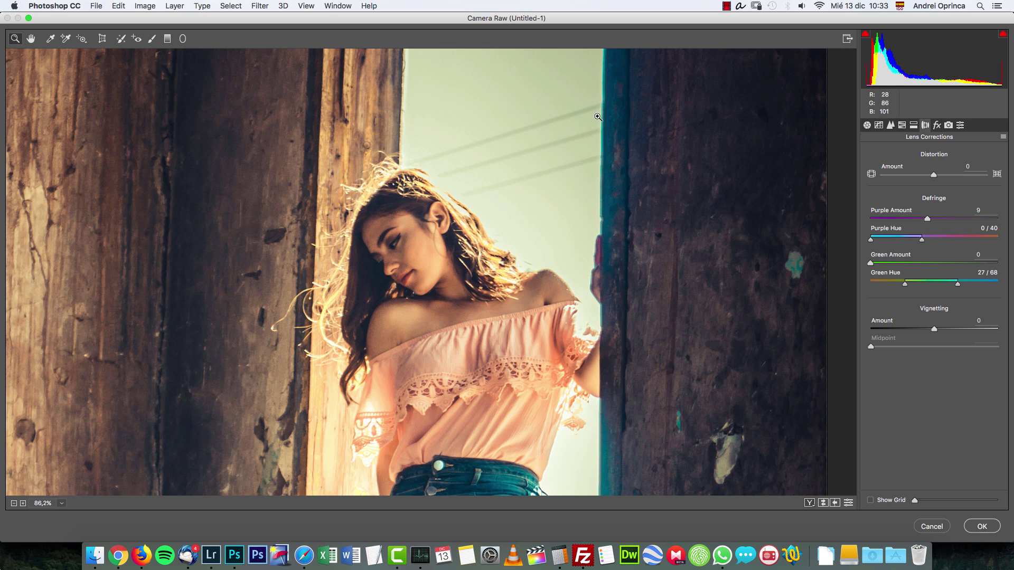
left_click(949, 126)
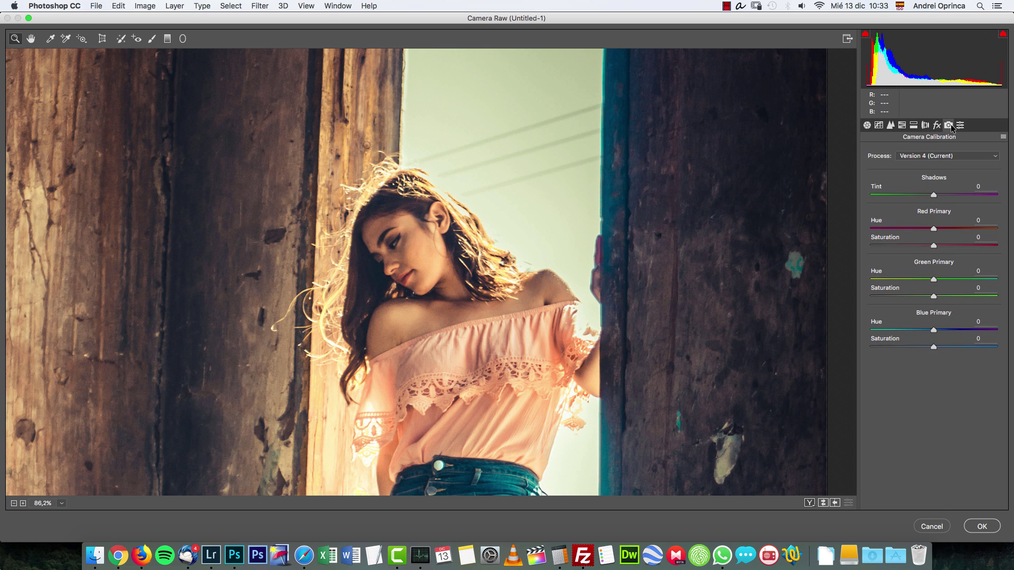
Step: Confirm the Camera Raw adjustments and toggle the duplicated layer's visibility to compare before and after
left_click(980, 525)
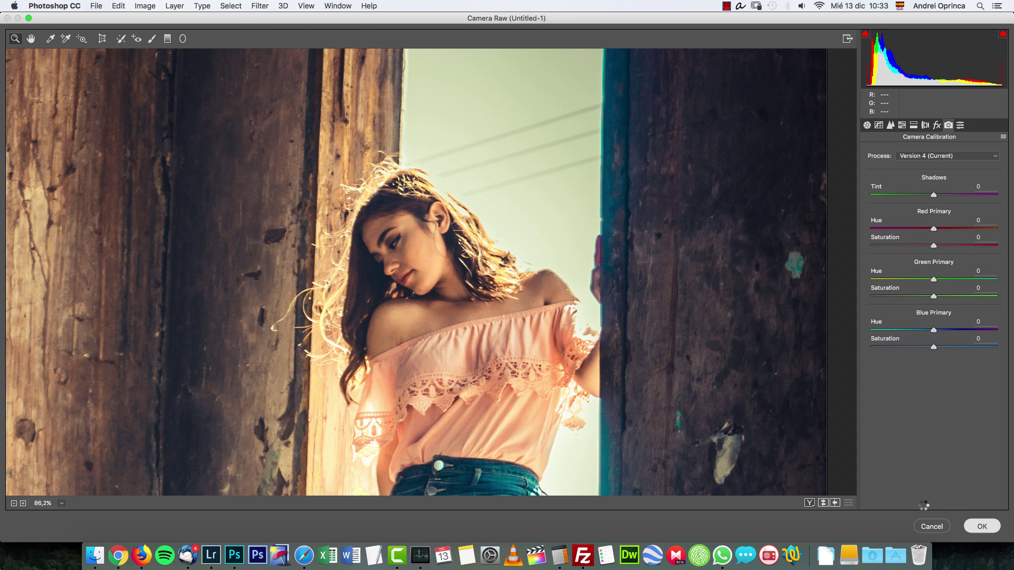
left_click(729, 336)
left_click(729, 336)
left_click(728, 337)
left_click(728, 337)
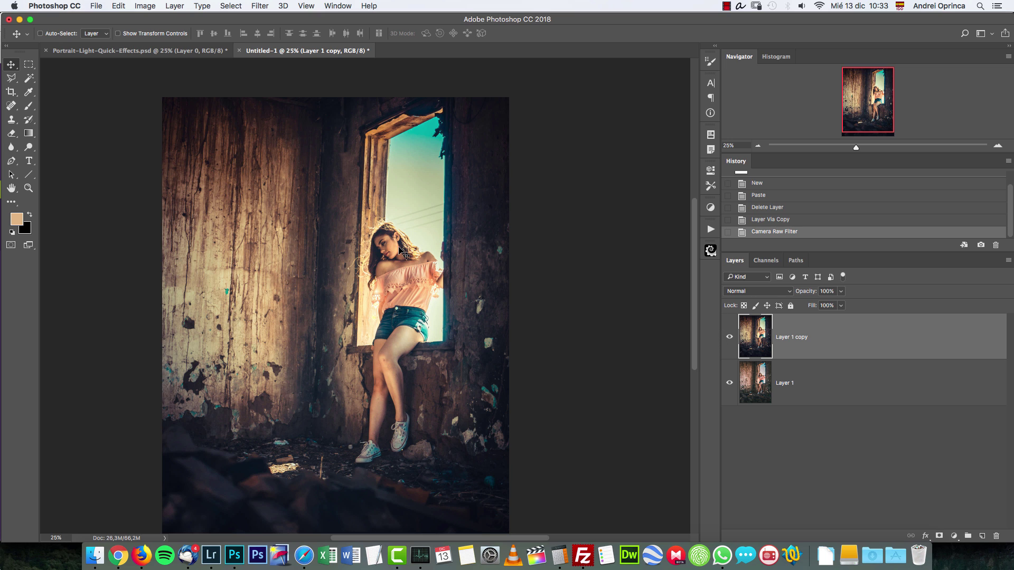
Step: Add a Gradient Fill layer above the color-graded photo copy and set its style to Radial
left_click(953, 535)
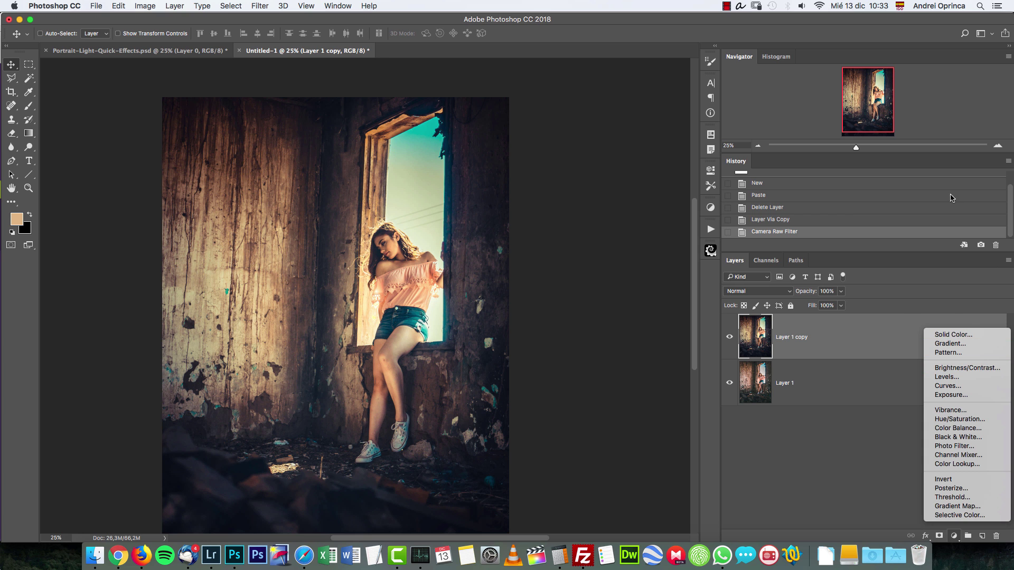
left_click(950, 344)
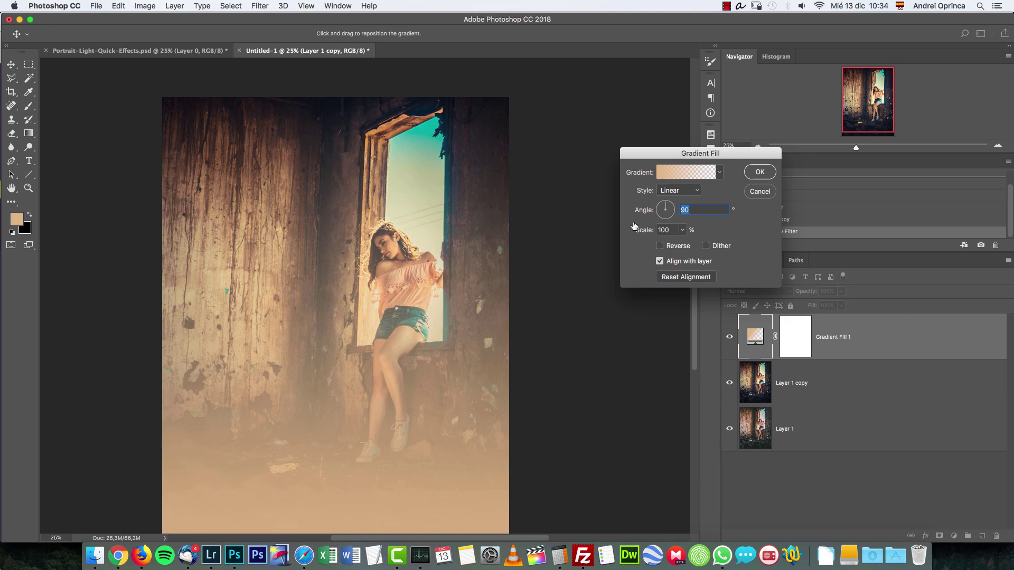
left_click(681, 190)
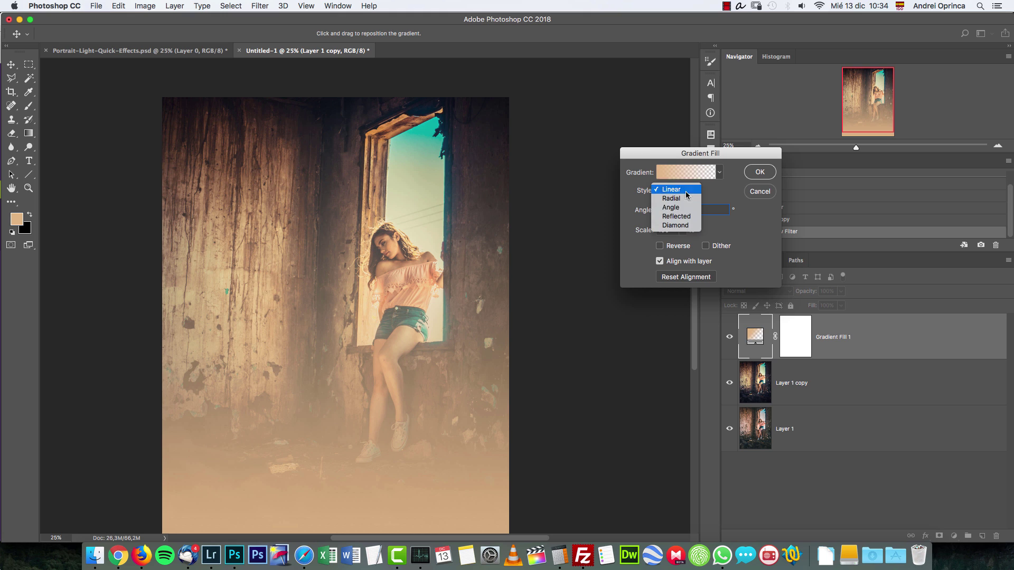
left_click(720, 189)
left_click(718, 173)
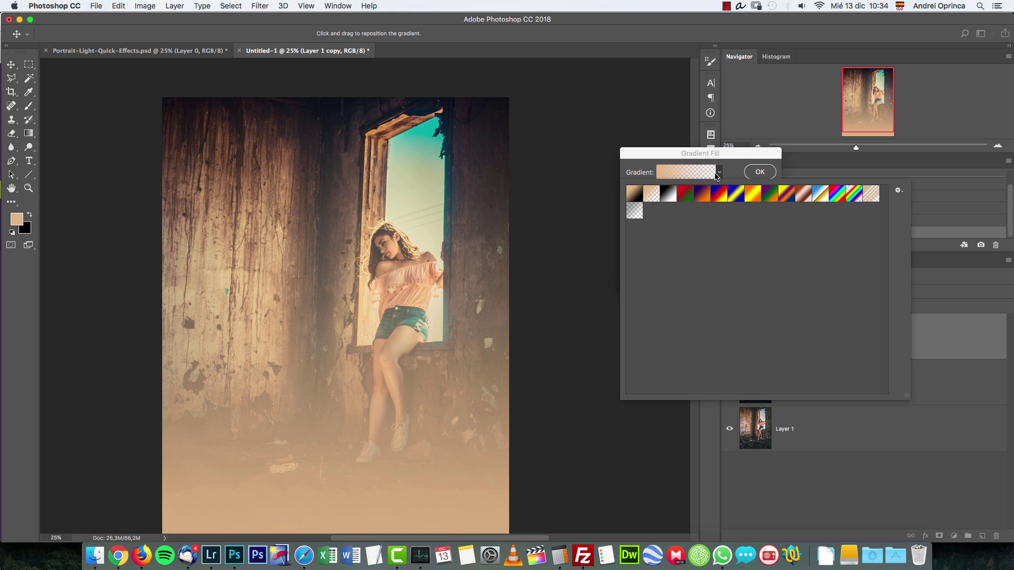
left_click(727, 166)
left_click(685, 194)
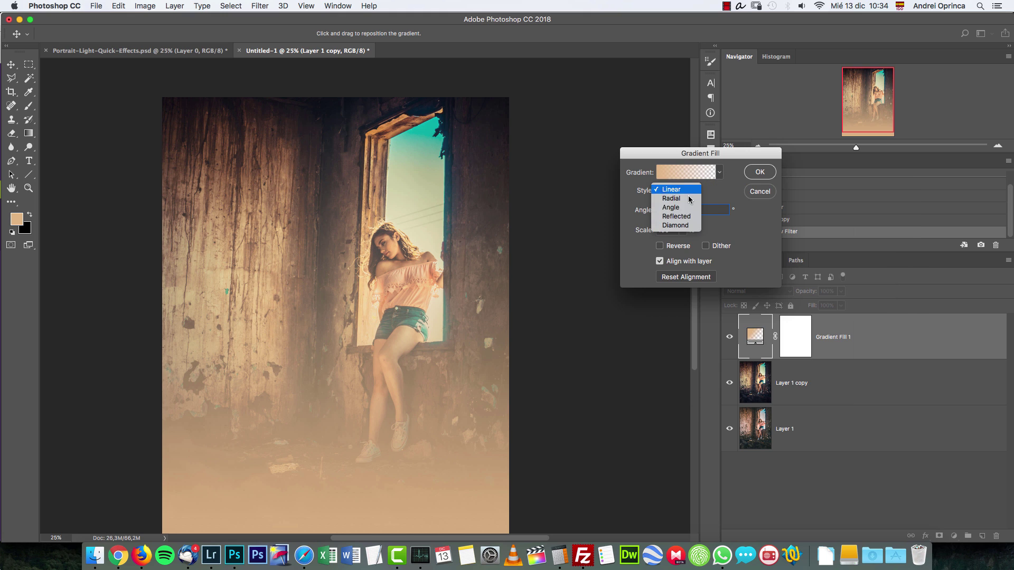
left_click(682, 199)
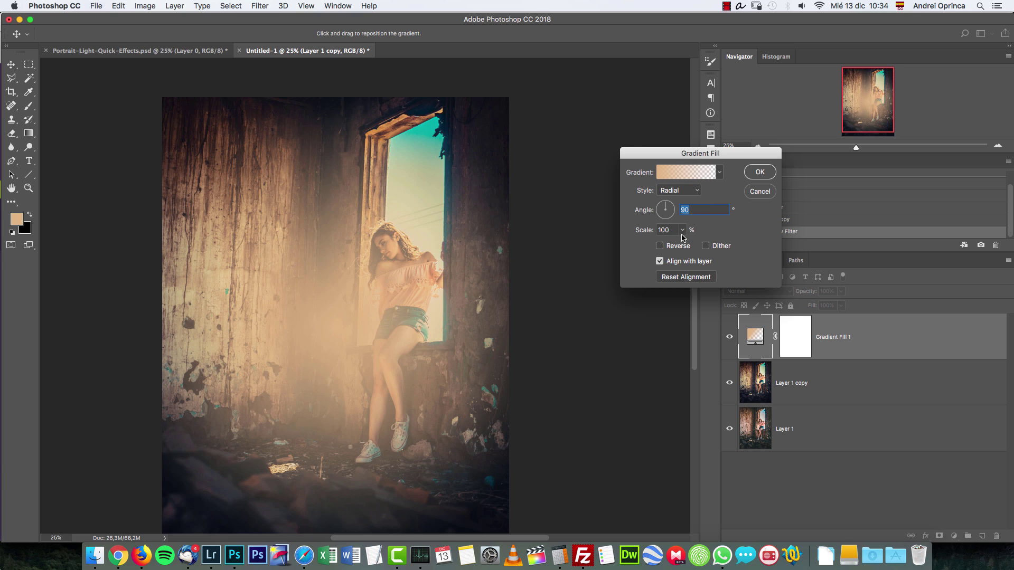
Step: Change the fill's gradient type to Noise and set the gradient style to Angle
left_click(694, 180)
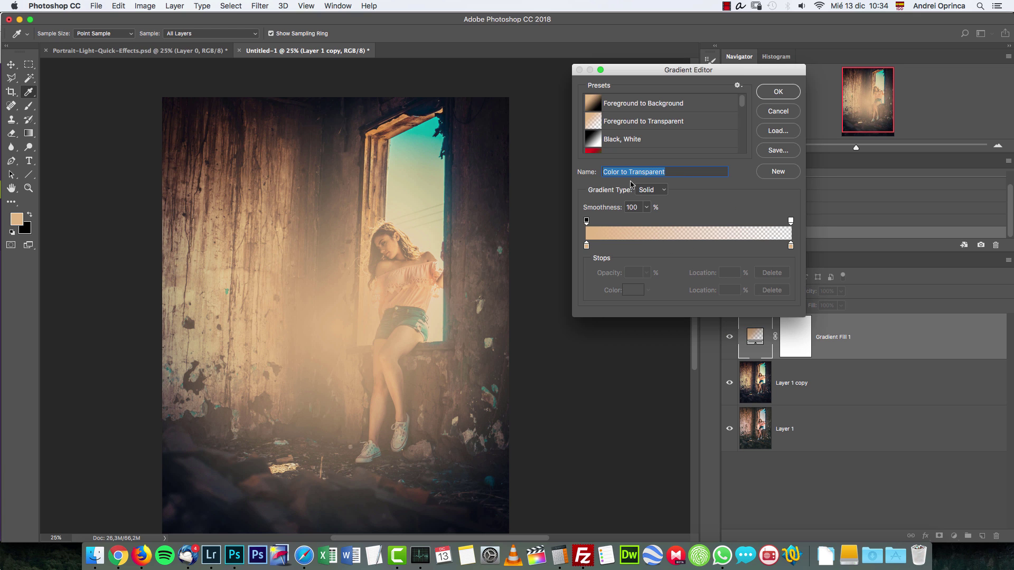
left_click(664, 192)
left_click(650, 200)
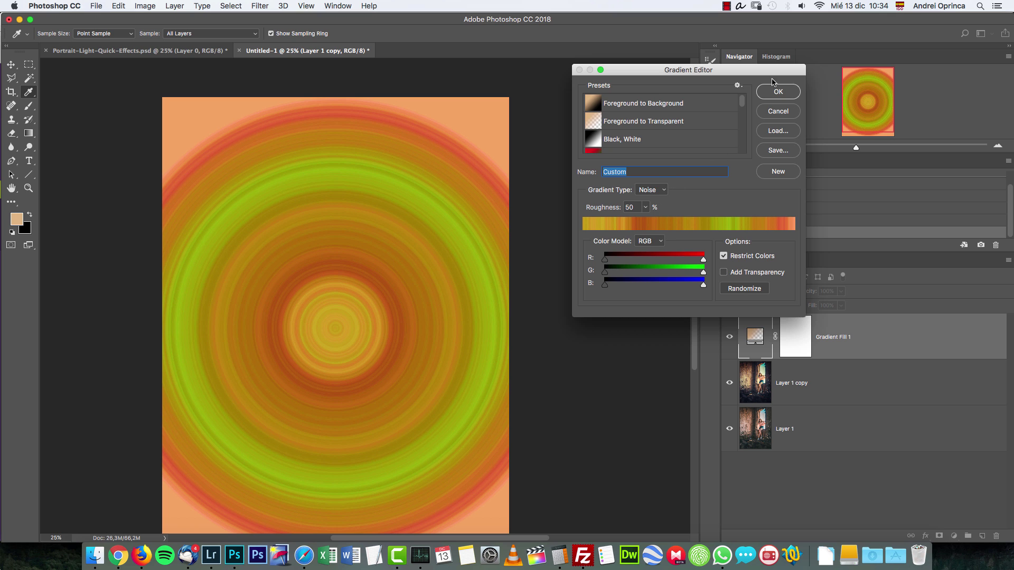
left_click(777, 93)
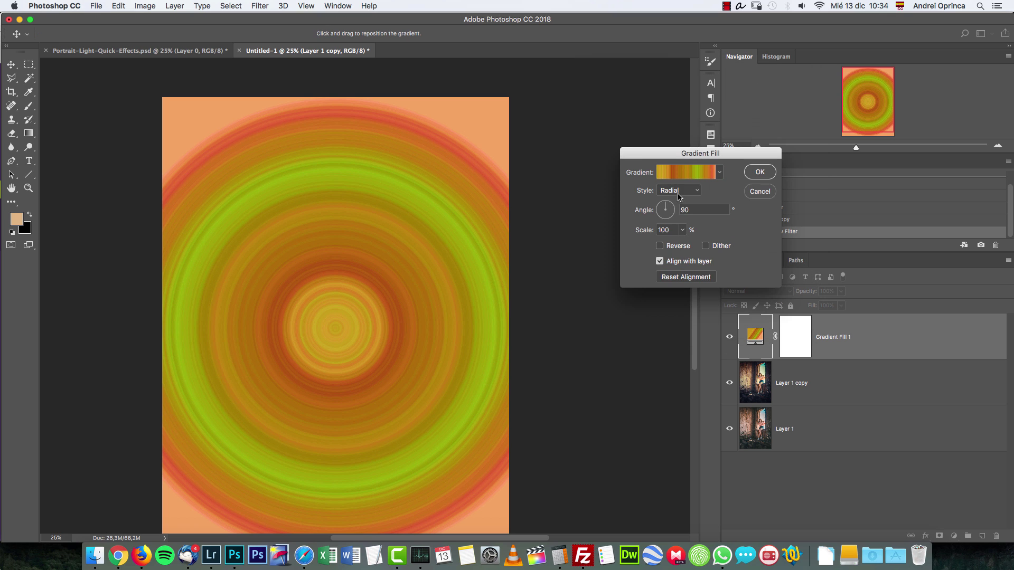
left_click(691, 194)
left_click(682, 202)
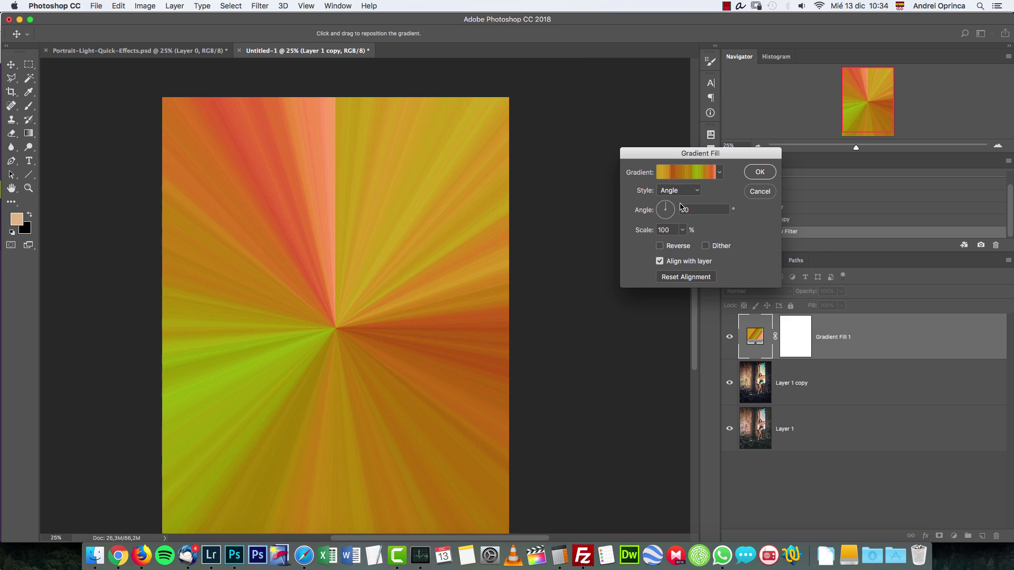
left_click(697, 191)
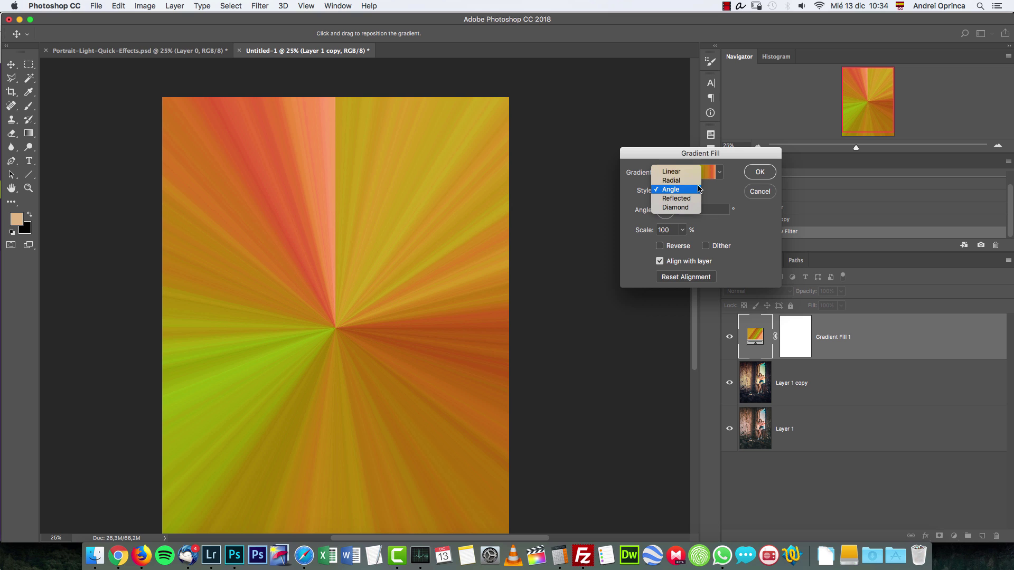
Step: Set the noise gradient to the HSB color model with 100% roughness and reduce its maximum saturation to zero
left_click(686, 190)
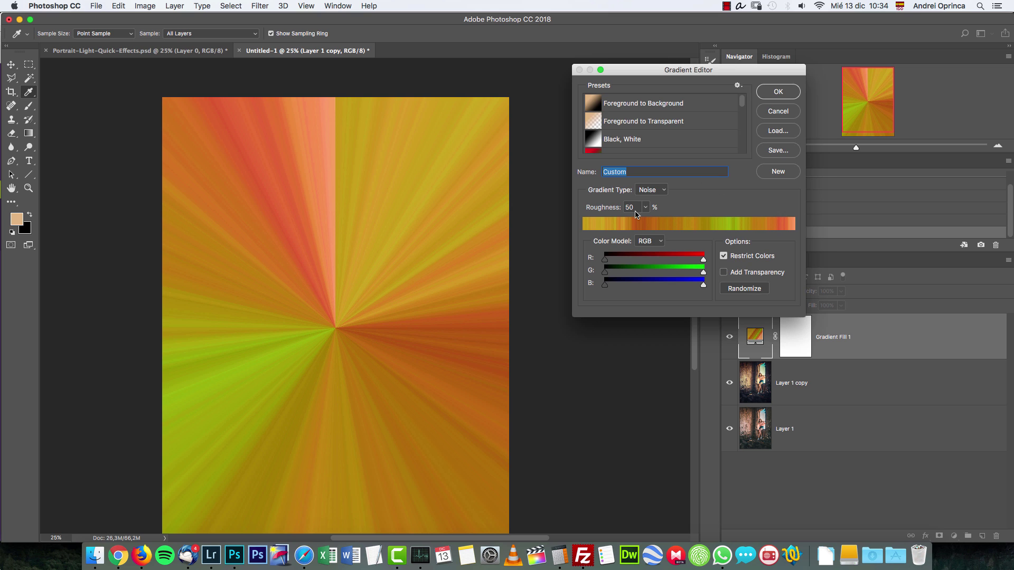
left_click(661, 245)
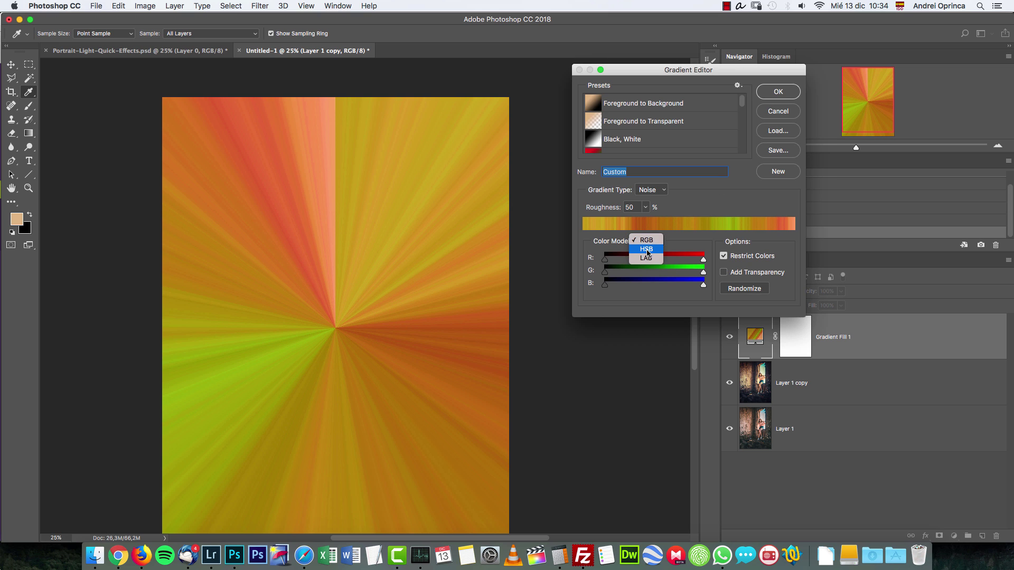
left_click(643, 254)
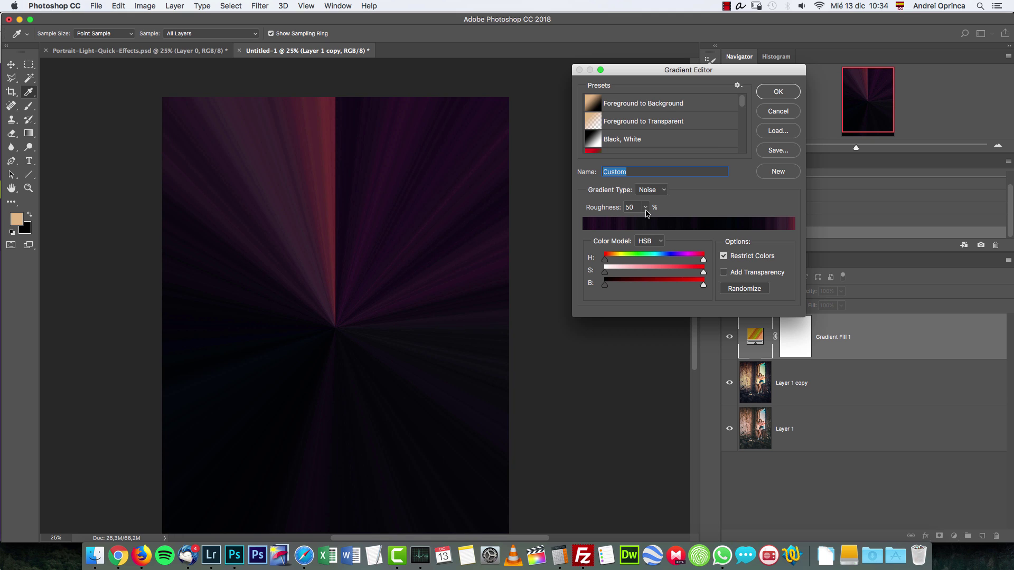
left_click_drag(650, 211, 677, 227)
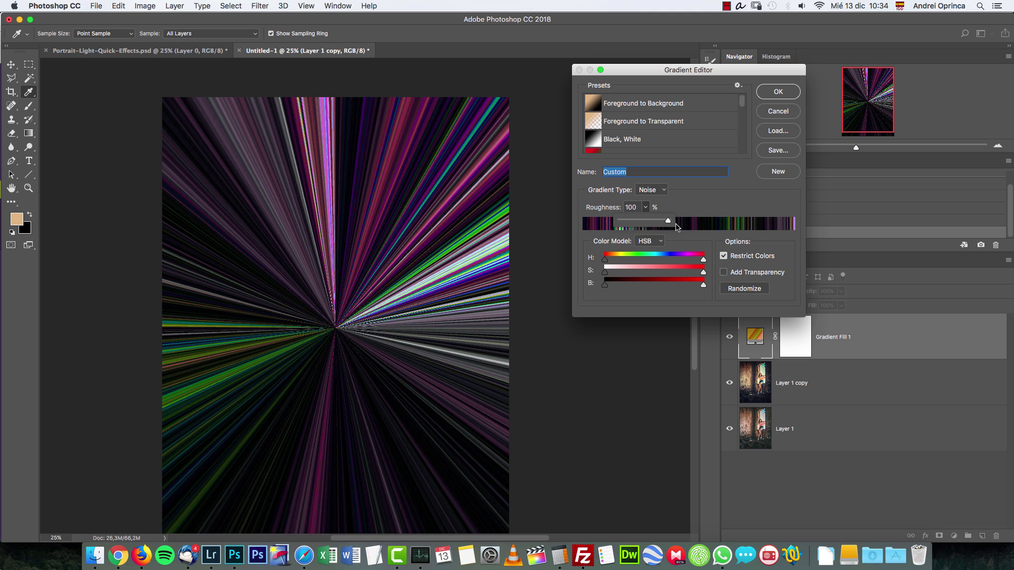
left_click(724, 261)
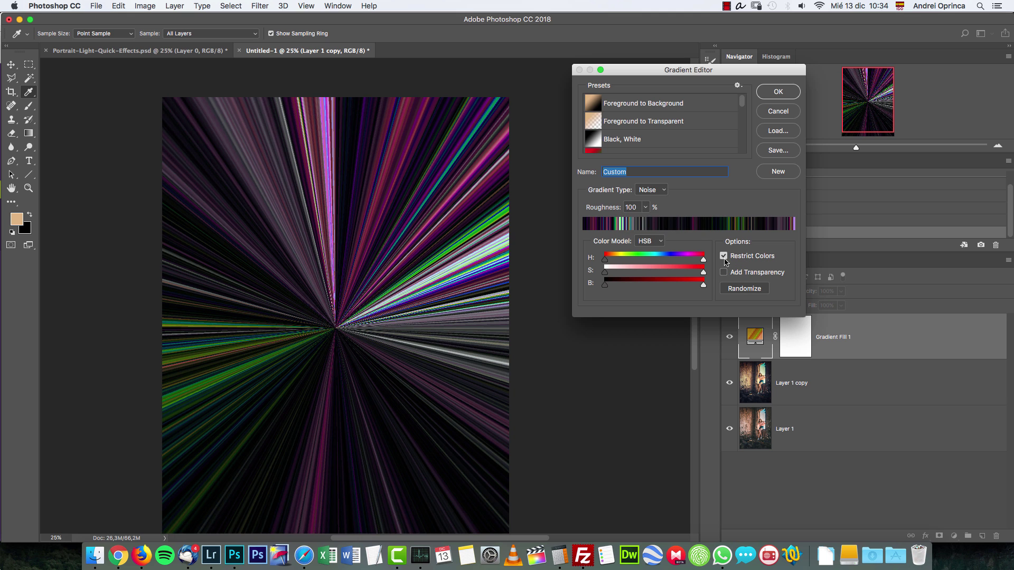
left_click_drag(702, 273, 611, 274)
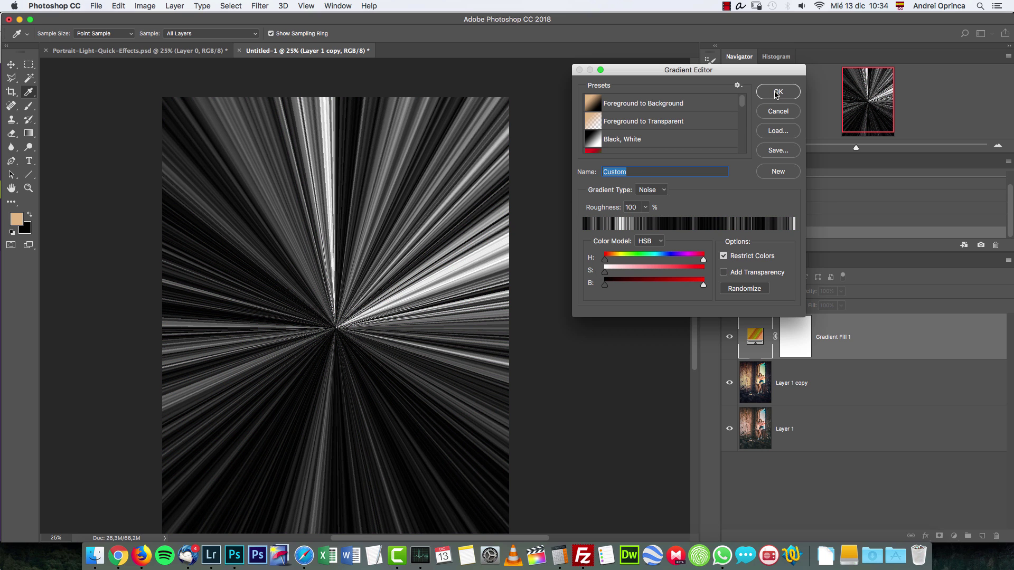
left_click(777, 93)
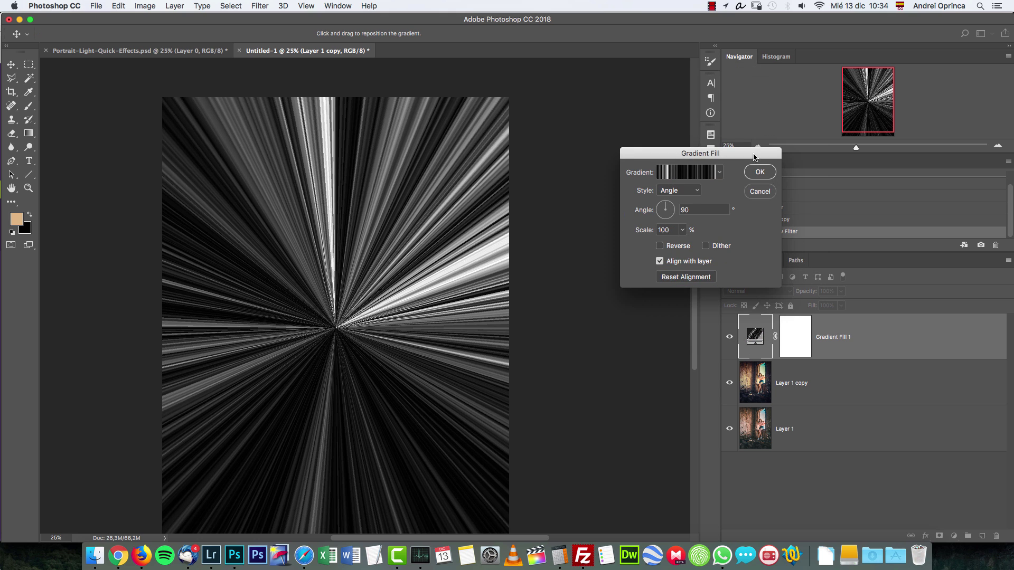
Step: Confirm the Gradient Fill layer and set its blending mode to Screen
left_click(759, 171)
left_click(756, 292)
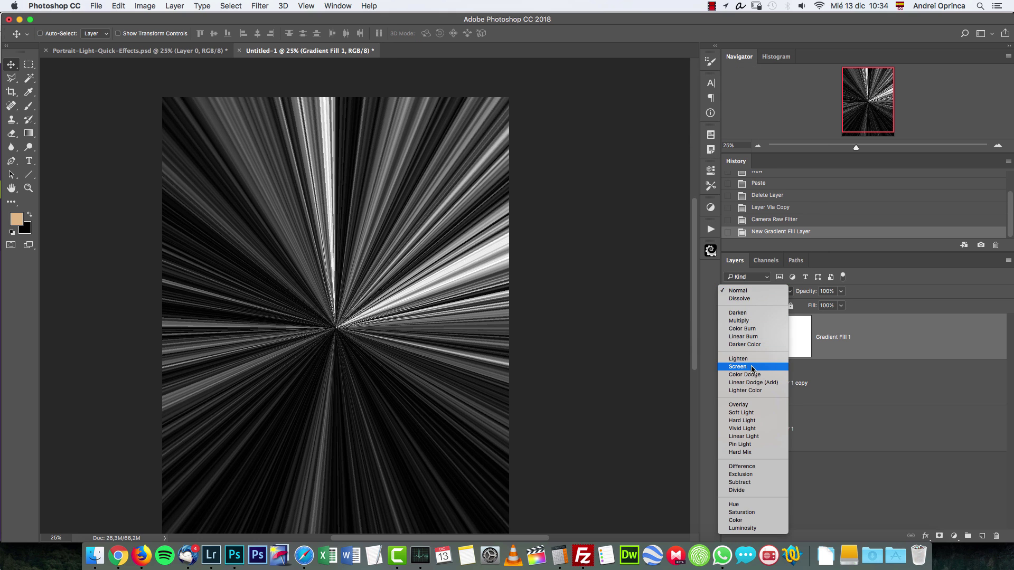
left_click(756, 369)
Step: Reposition the gradient's center over the right edge of the bright window opening, above the model's head
left_click_drag(408, 309, 475, 296)
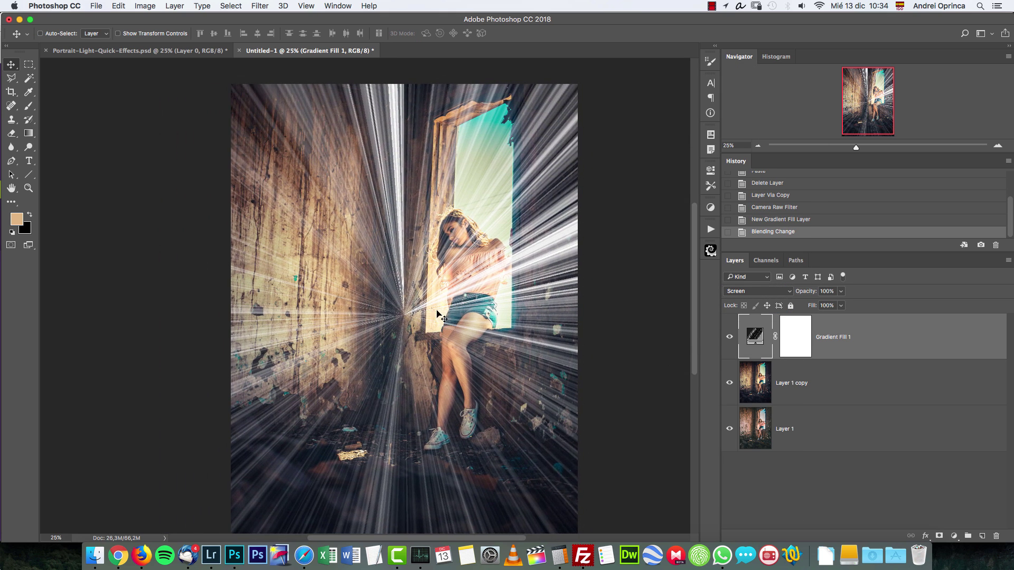
left_click_drag(495, 242, 494, 244)
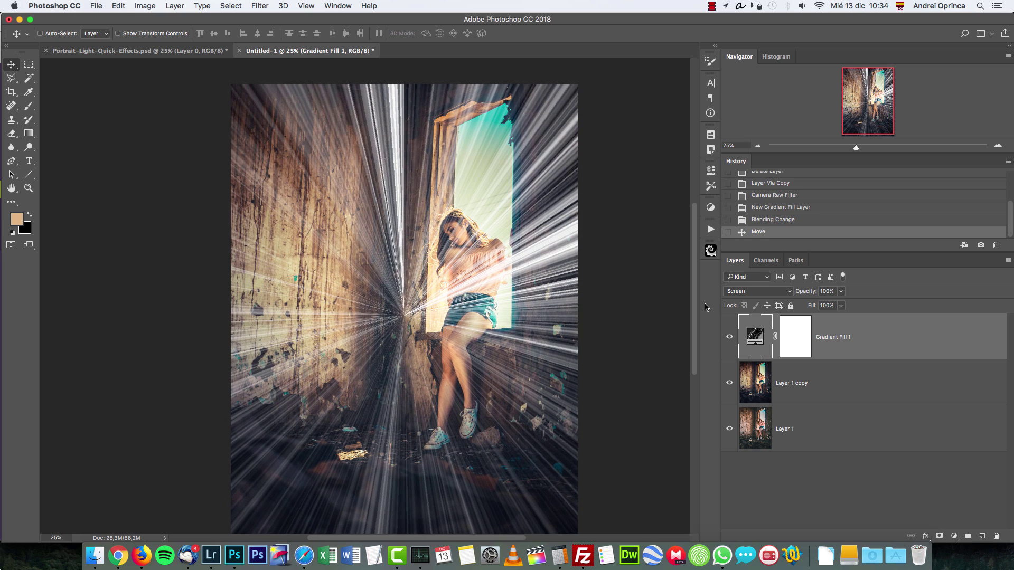
double_click(761, 333)
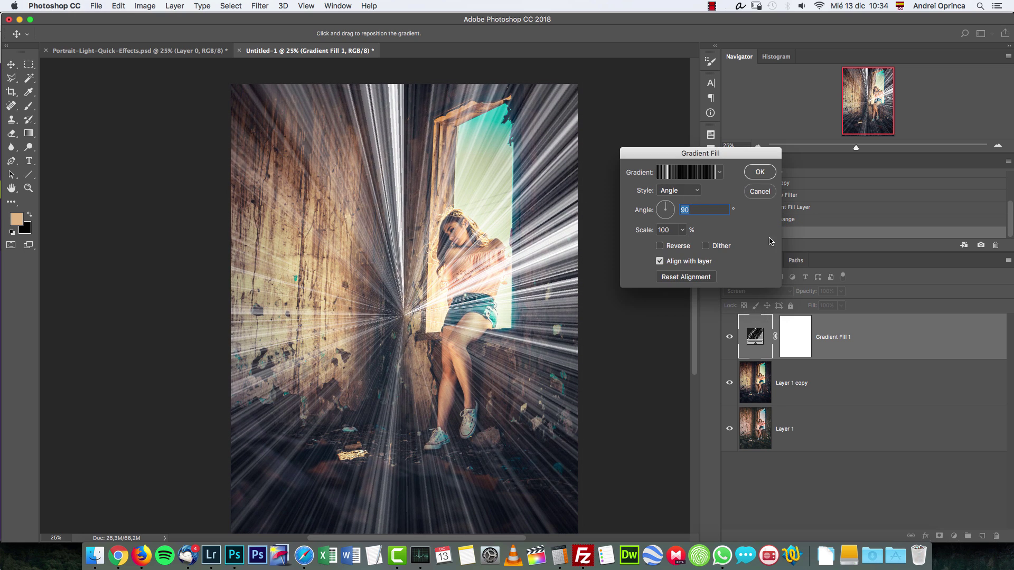
mouse_move(695, 153)
left_mouse_down()
mouse_move(667, 141)
mouse_move(710, 150)
left_mouse_up()
left_click_drag(378, 306, 493, 173)
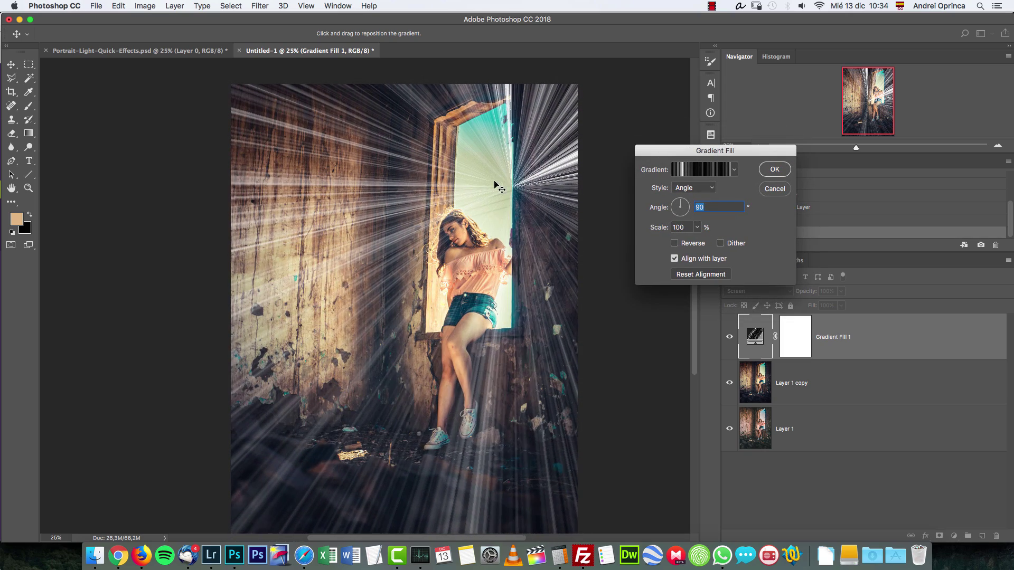
Step: Randomize the noise gradient's ray pattern several times and enable Add Transparency
left_click(697, 174)
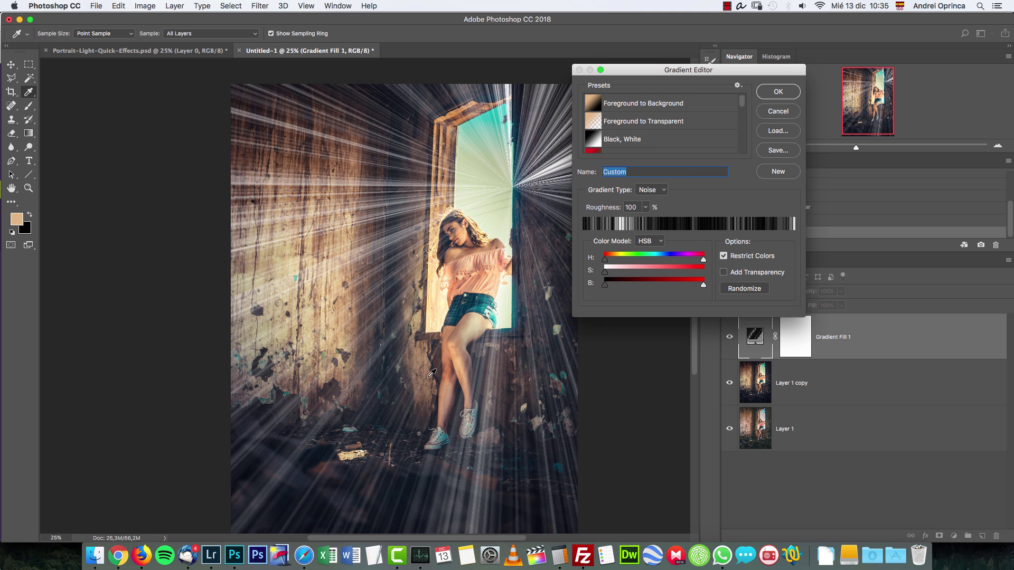
left_click(748, 290)
left_click(747, 291)
left_click(746, 289)
left_click(746, 288)
left_click(723, 273)
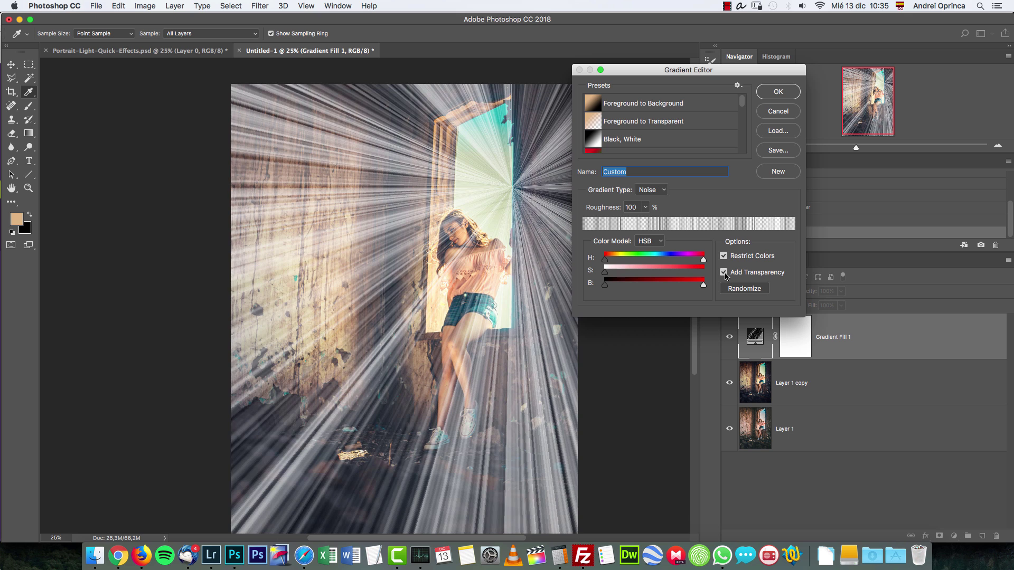
Step: Keep randomizing the transparent noise gradient until the rays leave the model mostly clear, and accept the pattern
left_click(742, 290)
left_click(741, 289)
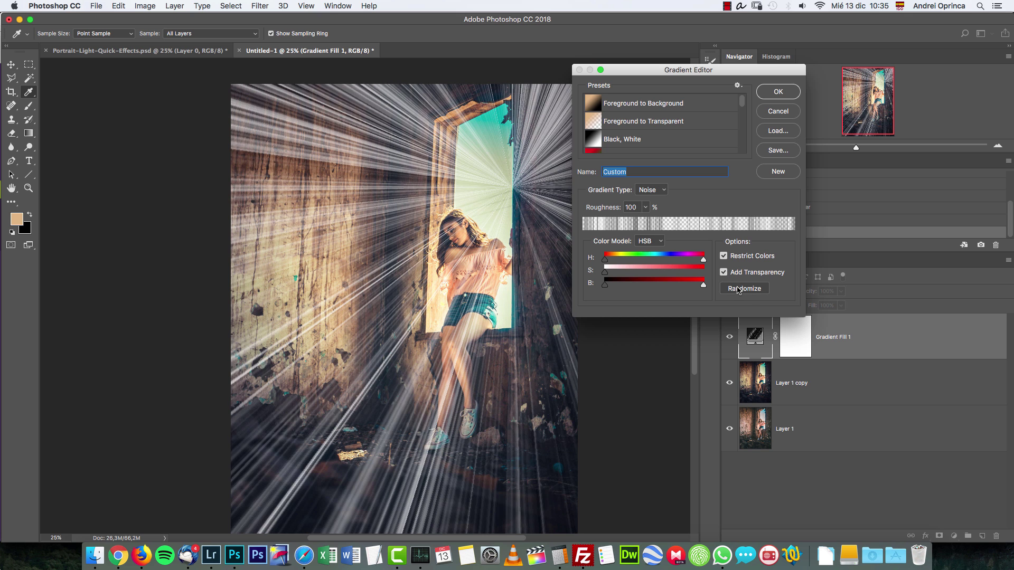
left_click(741, 290)
left_click(742, 291)
left_click(741, 290)
left_click(741, 290)
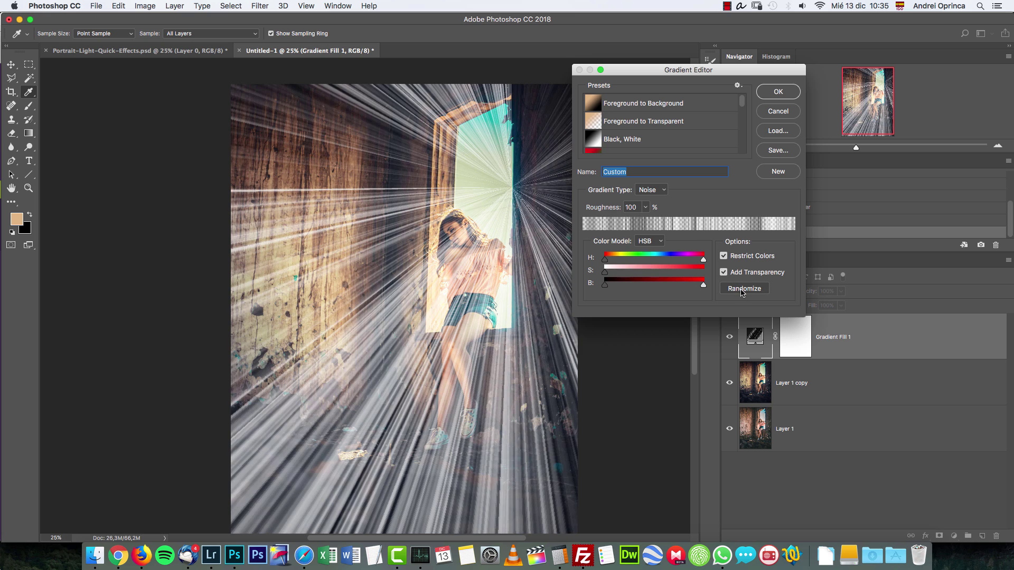
left_click(742, 292)
left_click(742, 293)
left_click(742, 293)
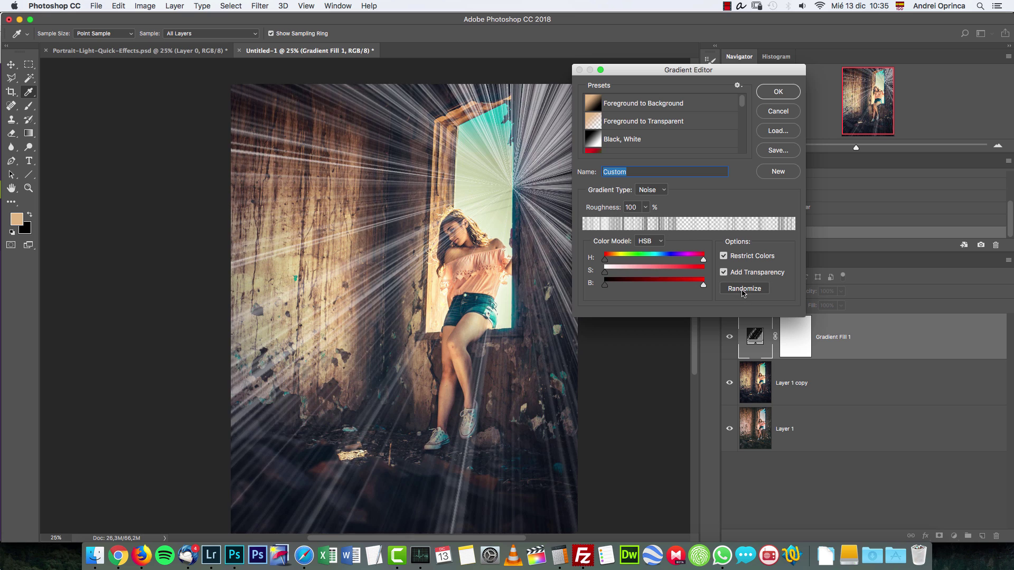
left_click(777, 92)
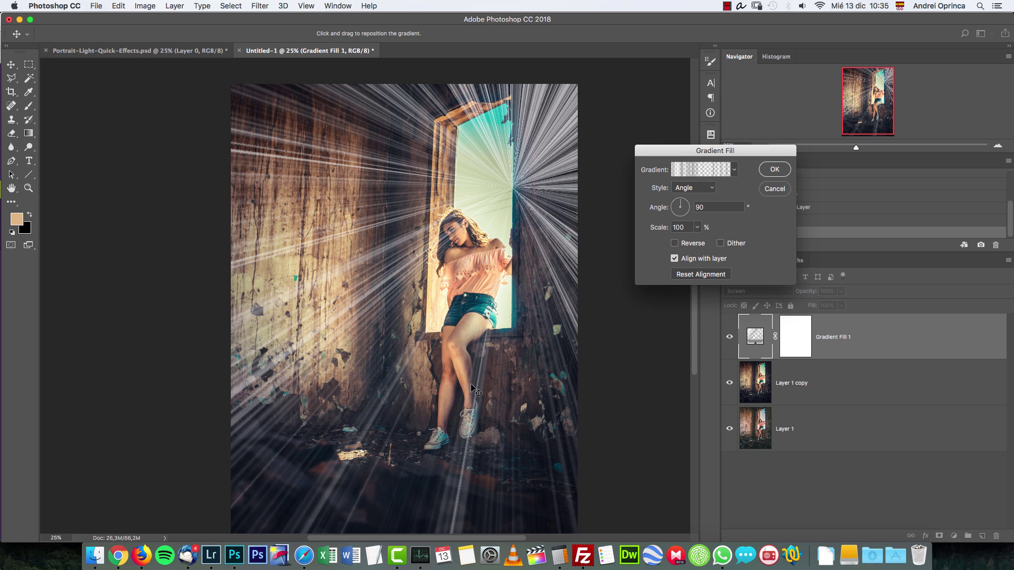
Step: Rotate the gradient fill to an angle of 96.34° and rasterize its layer
left_click_drag(687, 206, 681, 207)
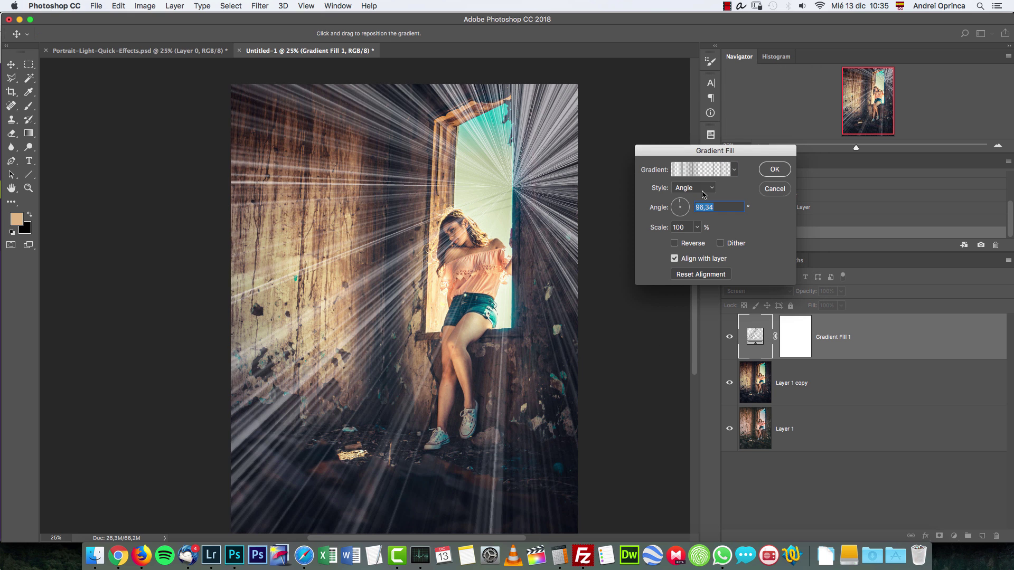
left_click(774, 169)
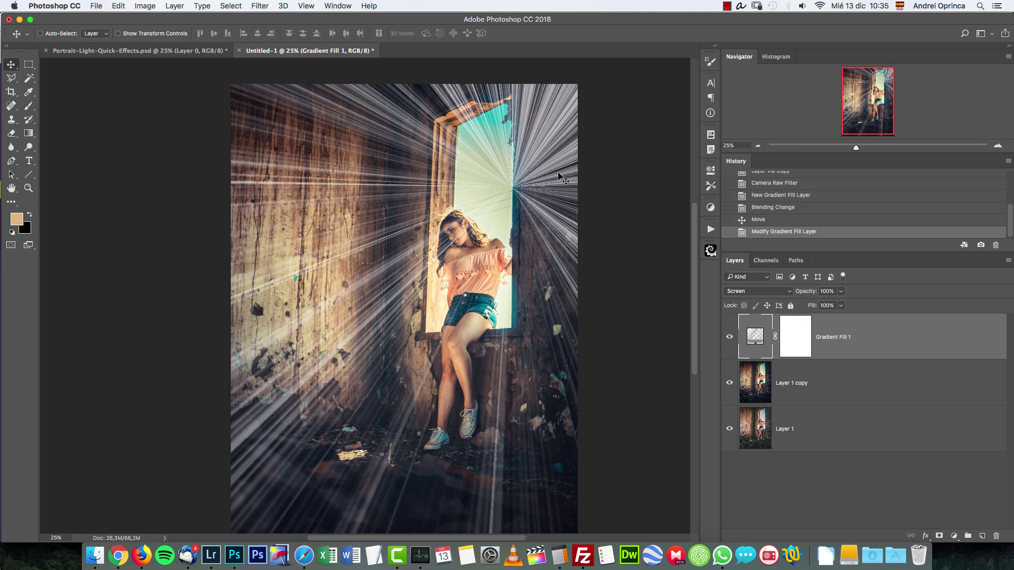
right_click(895, 323)
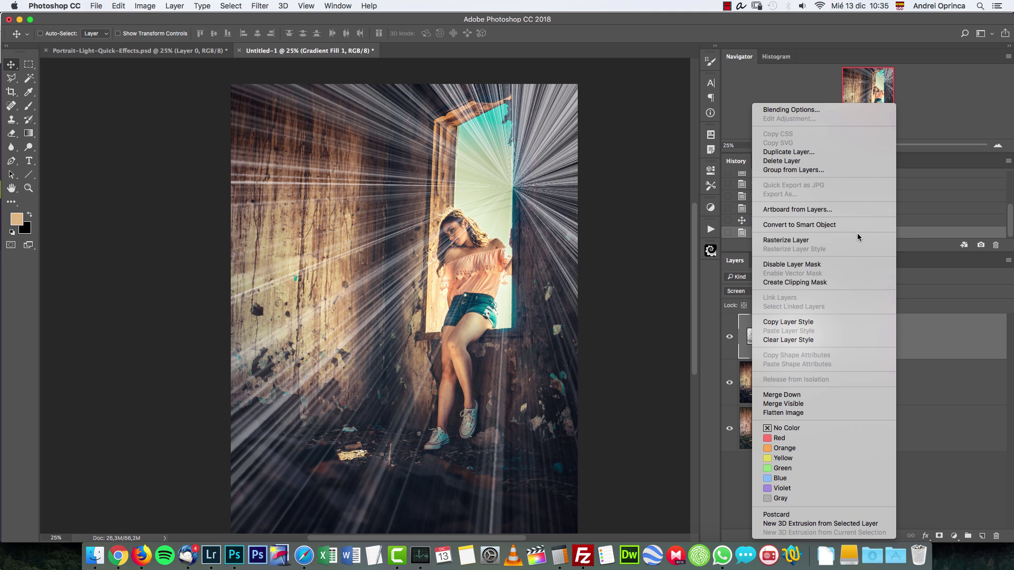
left_click(789, 242)
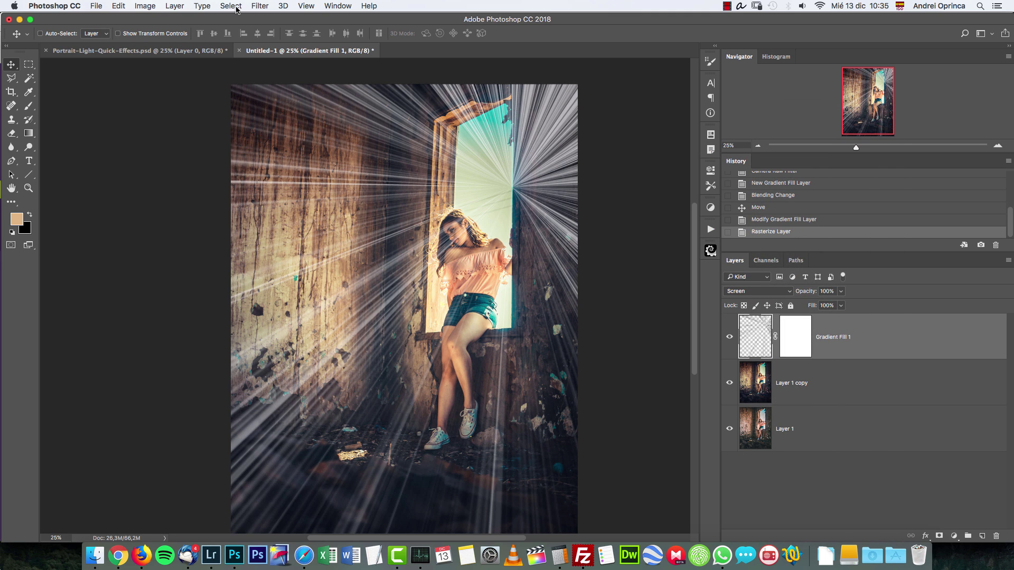
Step: Blur the rasterized light rays with a Gaussian Blur of 27.5 pixels radius
left_click(253, 6)
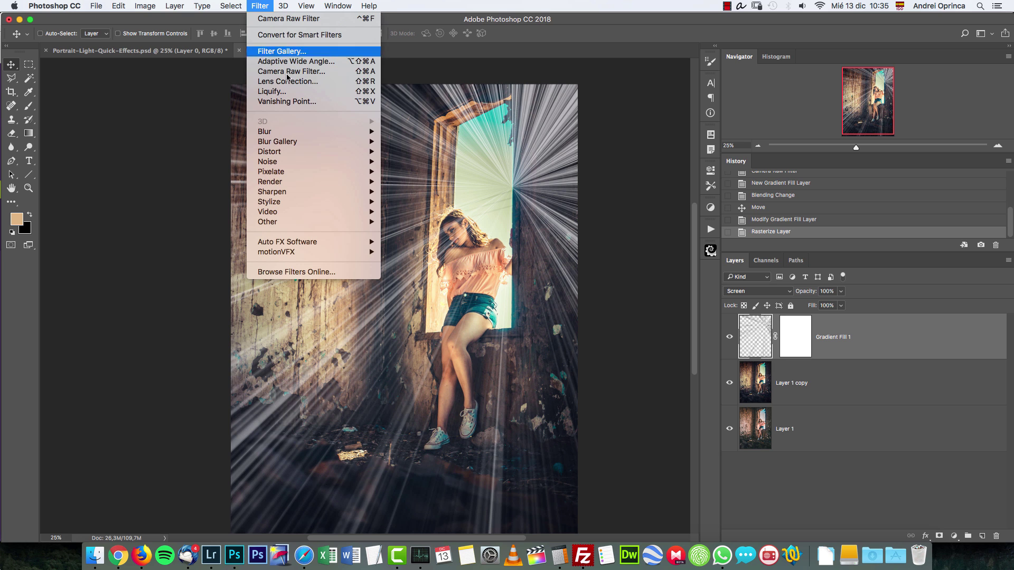
mouse_move(290, 136)
key("Return")
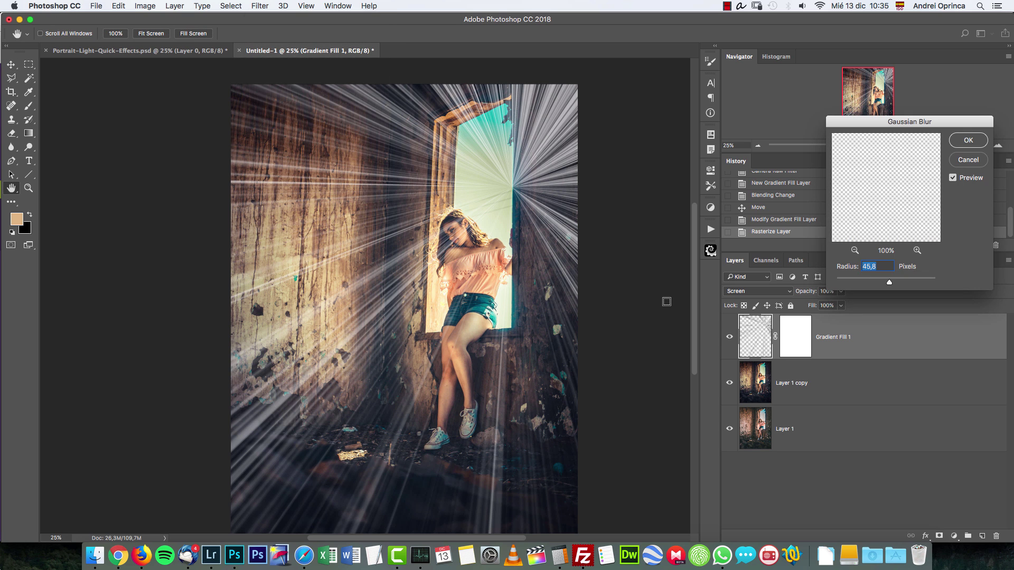
left_click_drag(890, 284, 882, 285)
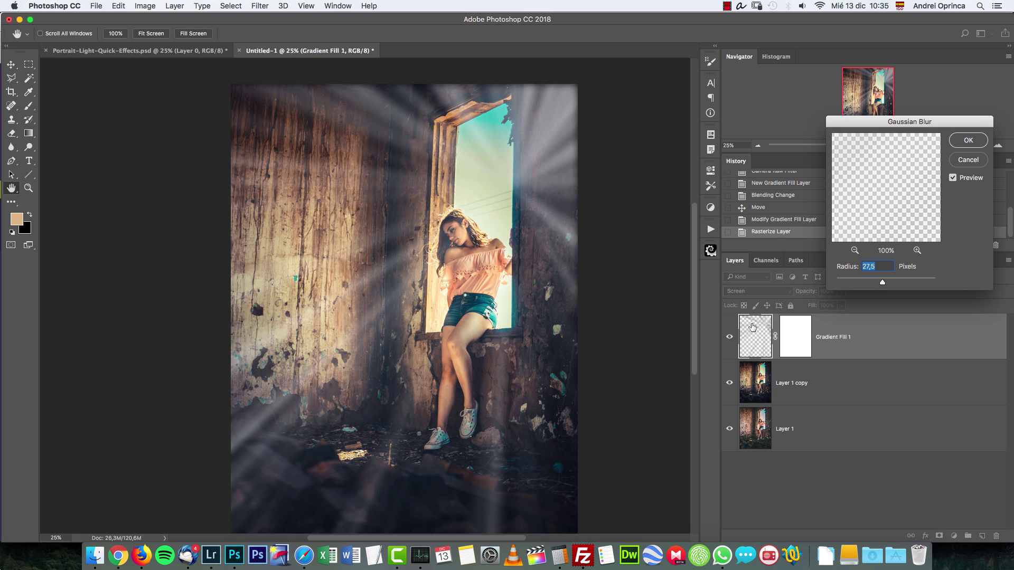
key("Return")
Step: Colorize the light rays a warm yellow with Hue/Saturation, using hue 38, saturation 47 and lightness -6
key("super+u")
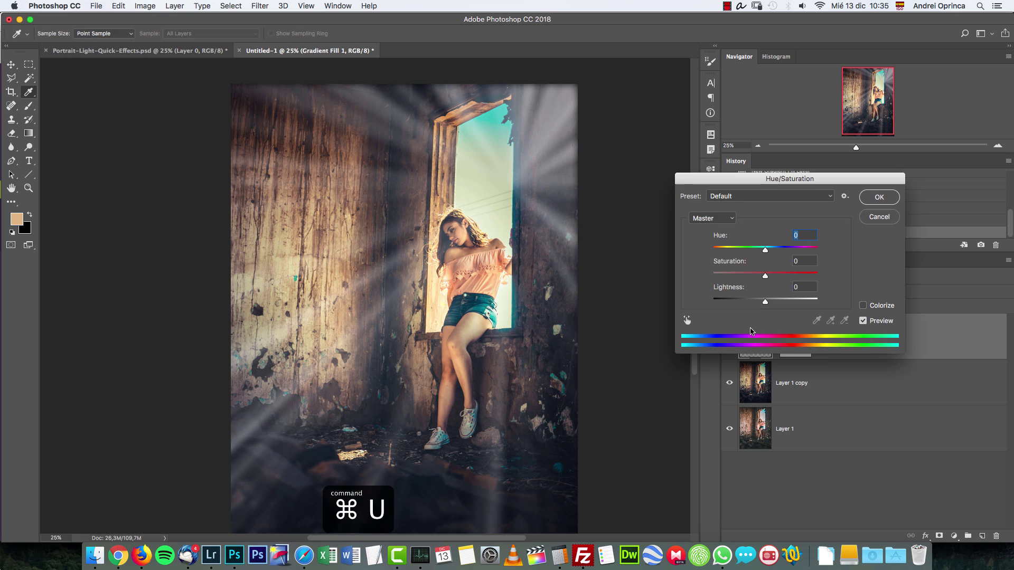
left_click_drag(790, 177, 704, 103)
left_click(776, 231)
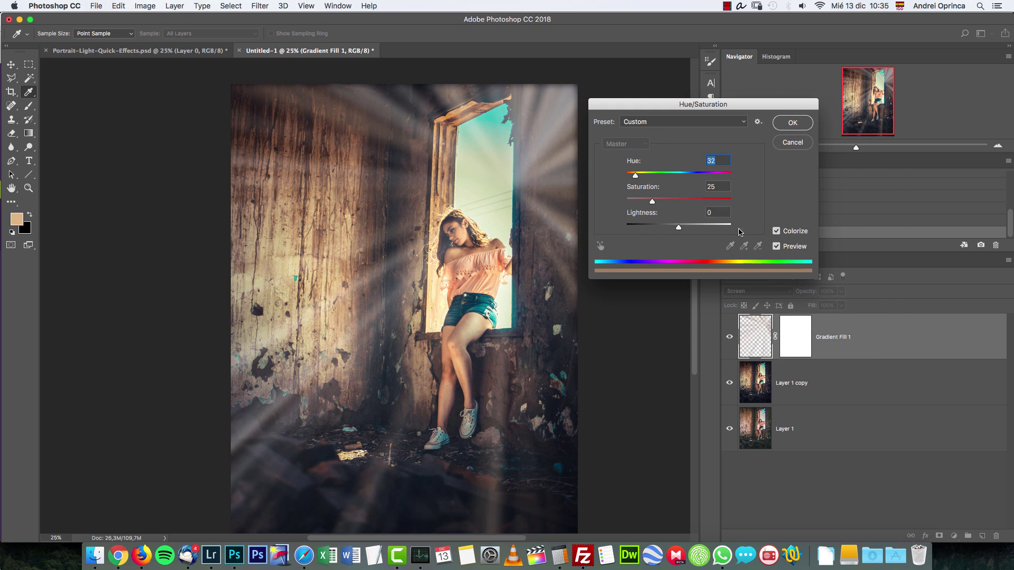
left_click_drag(679, 228, 690, 203)
left_click_drag(632, 175, 637, 176)
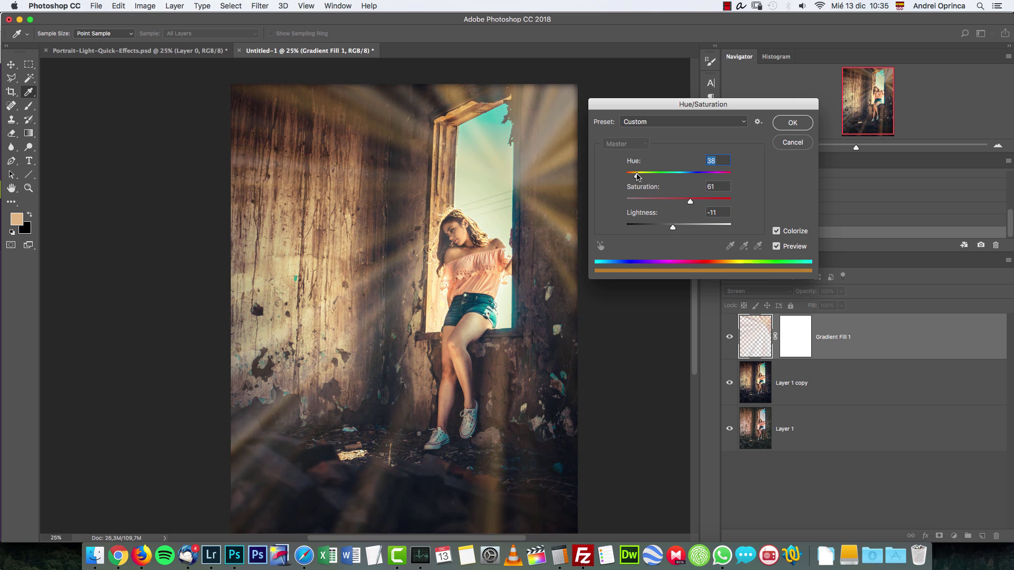
left_click_drag(673, 227, 670, 229)
left_click_drag(690, 202, 676, 228)
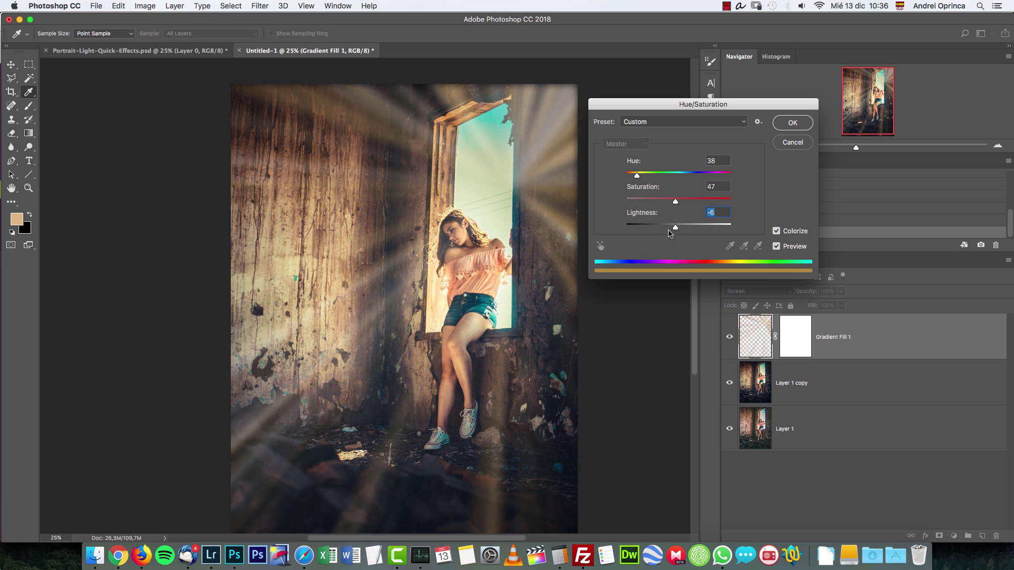
left_click(790, 123)
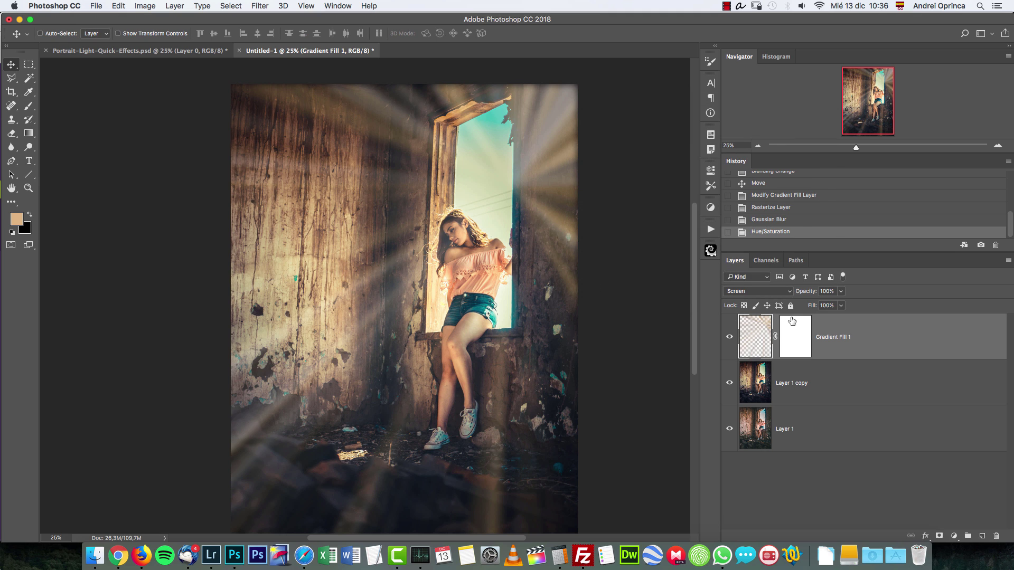
Step: Paint black on the ray layer's mask to hide the rays along the photo's upper edge and the wall right of the window
left_click(792, 339)
key("b")
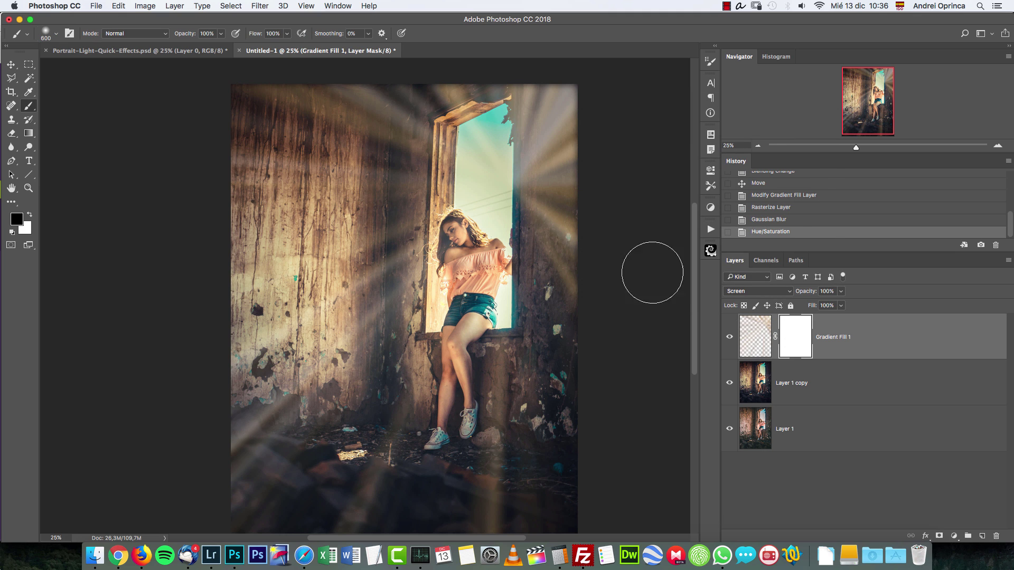
mouse_move(403, 125)
left_mouse_down()
mouse_move(451, 117)
mouse_move(405, 90)
mouse_move(418, 106)
left_mouse_up()
mouse_move(264, 90)
left_mouse_down()
mouse_move(451, 99)
mouse_move(497, 77)
mouse_move(543, 74)
mouse_move(585, 176)
mouse_move(544, 102)
left_mouse_up()
key("bracketright")
key("bracketright")
key("bracketright")
mouse_move(543, 142)
left_mouse_down()
mouse_move(623, 331)
mouse_move(600, 366)
mouse_move(596, 423)
mouse_move(559, 483)
mouse_move(568, 450)
mouse_move(562, 500)
left_mouse_up()
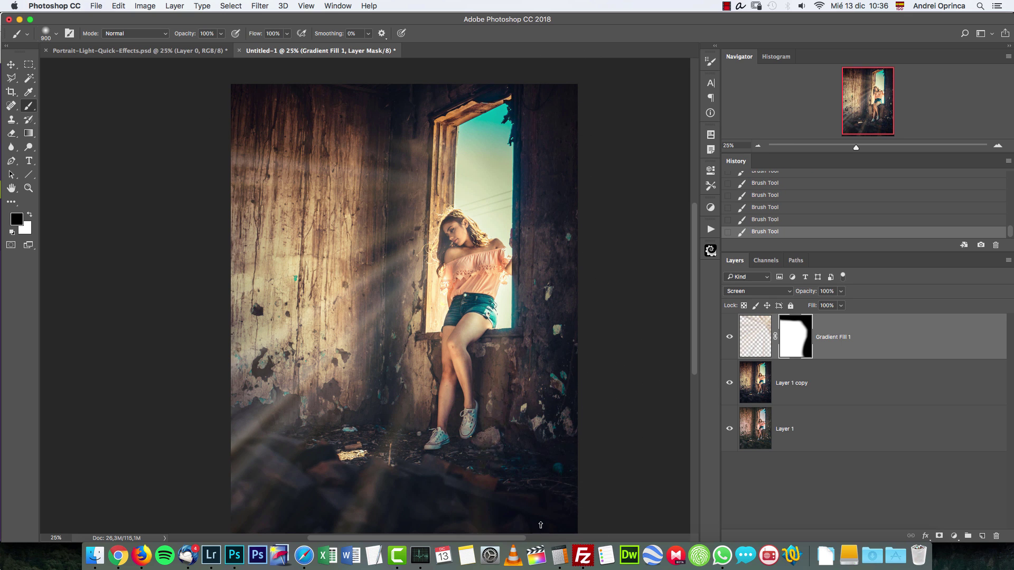
Step: Enlarge the brush to 1200 and mask out the remaining rays across the upper wall and window top
key("bracketright")
key("bracketright")
key("bracketright")
mouse_move(357, 102)
left_mouse_down()
mouse_move(285, 99)
mouse_move(188, 108)
mouse_move(410, 91)
mouse_move(458, 108)
mouse_move(444, 91)
mouse_move(536, 99)
mouse_move(511, 110)
left_mouse_up()
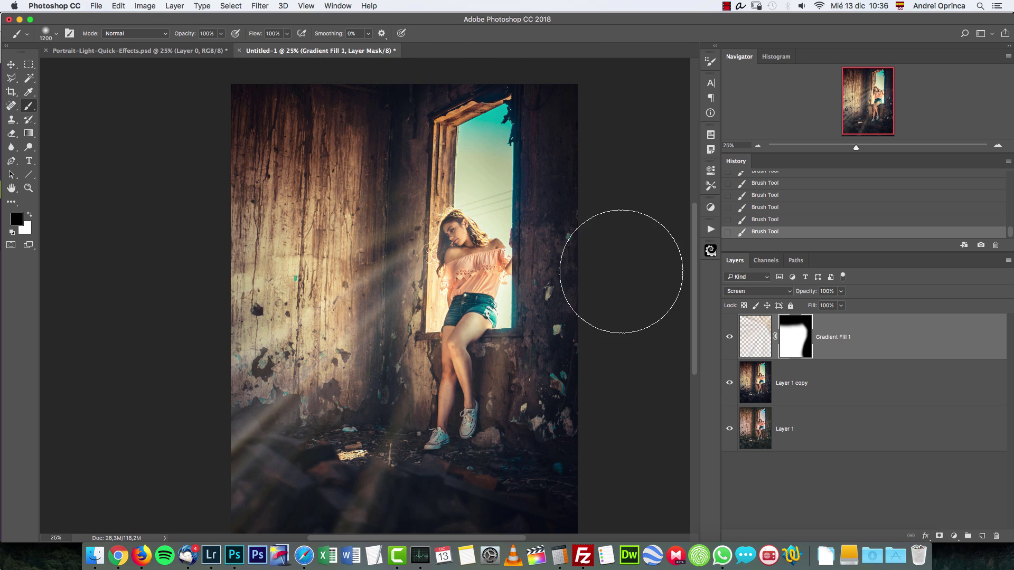
Step: With the brush at 50% opacity and flow, partly restore the rays on the upper-left wall and fade them near the floor and lower left
mouse_move(337, 301)
left_mouse_down()
mouse_move(417, 153)
mouse_move(361, 231)
left_mouse_up()
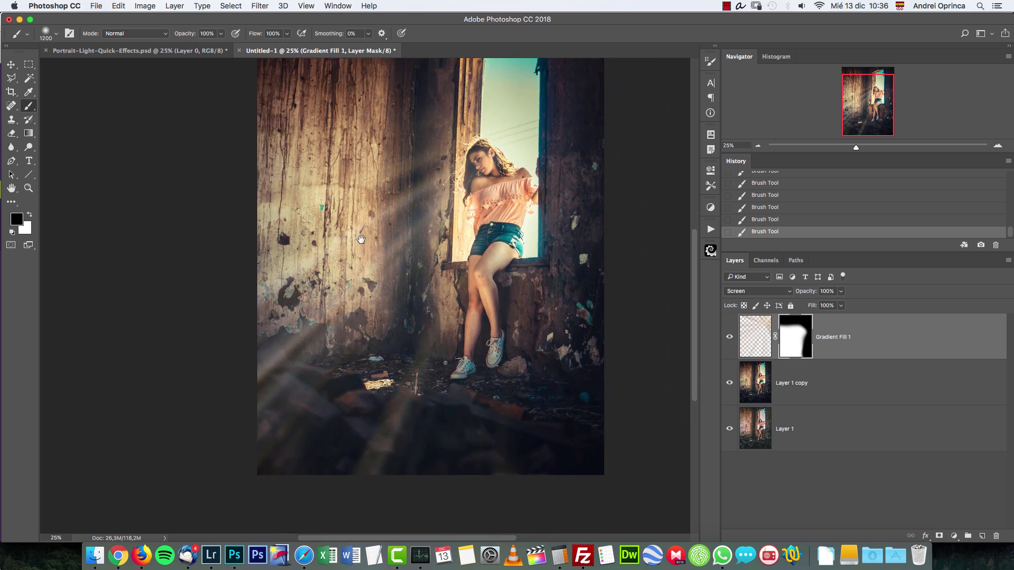
scroll(317, 213, "up", 3)
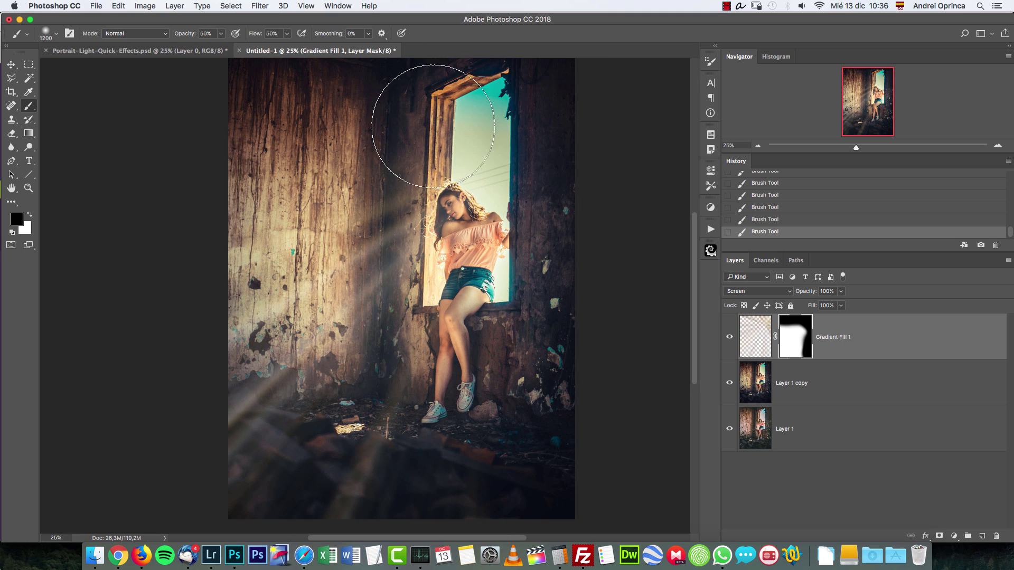
left_click_drag(353, 179, 379, 191)
left_click_drag(361, 304, 356, 354)
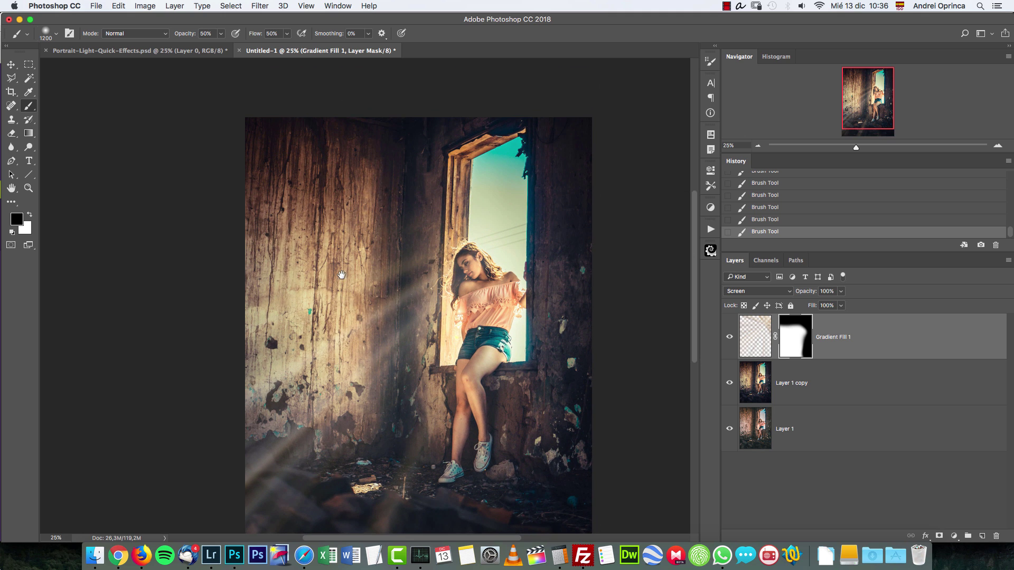
key("x")
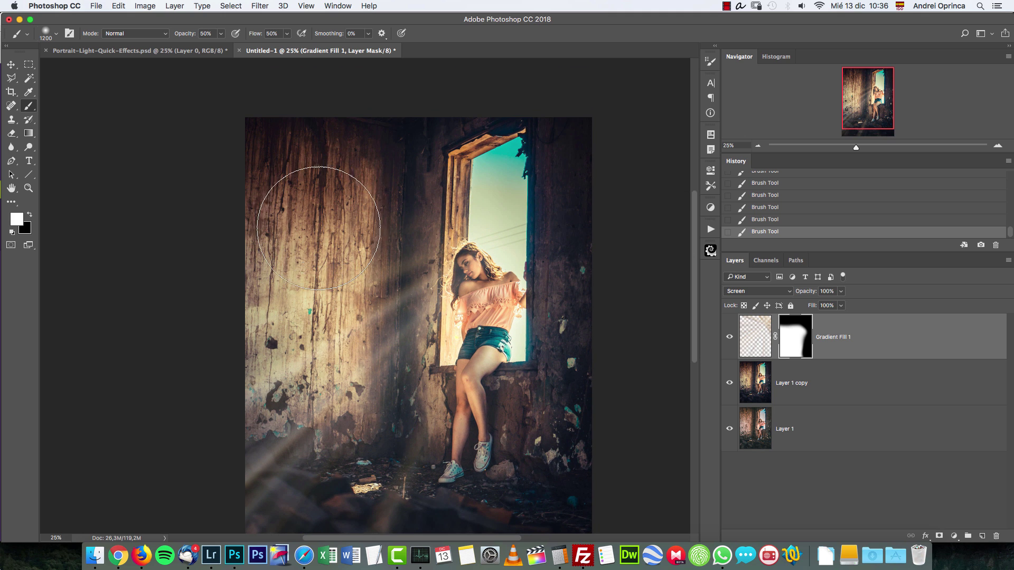
left_click_drag(316, 169, 375, 153)
left_click_drag(324, 377, 368, 252)
key("x")
mouse_move(323, 380)
left_mouse_down()
mouse_move(239, 452)
mouse_move(421, 438)
mouse_move(506, 381)
mouse_move(260, 364)
mouse_move(251, 323)
mouse_move(260, 208)
left_mouse_up()
Step: View the ray layer's mask alone, and compare the photo with the mask and the ray layer turned off and on
left_click(804, 337, "alt")
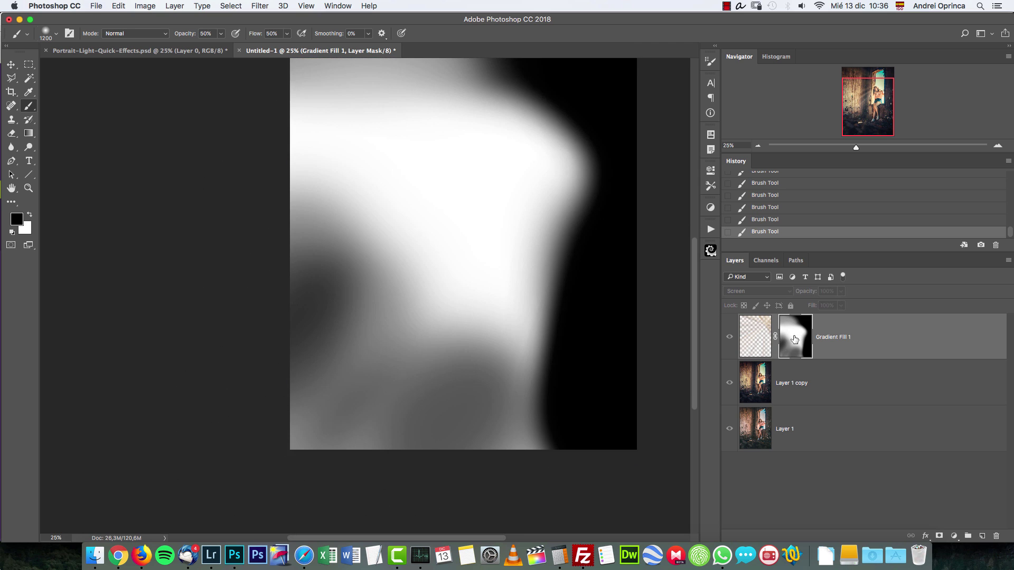
scroll(538, 394, "up", 3)
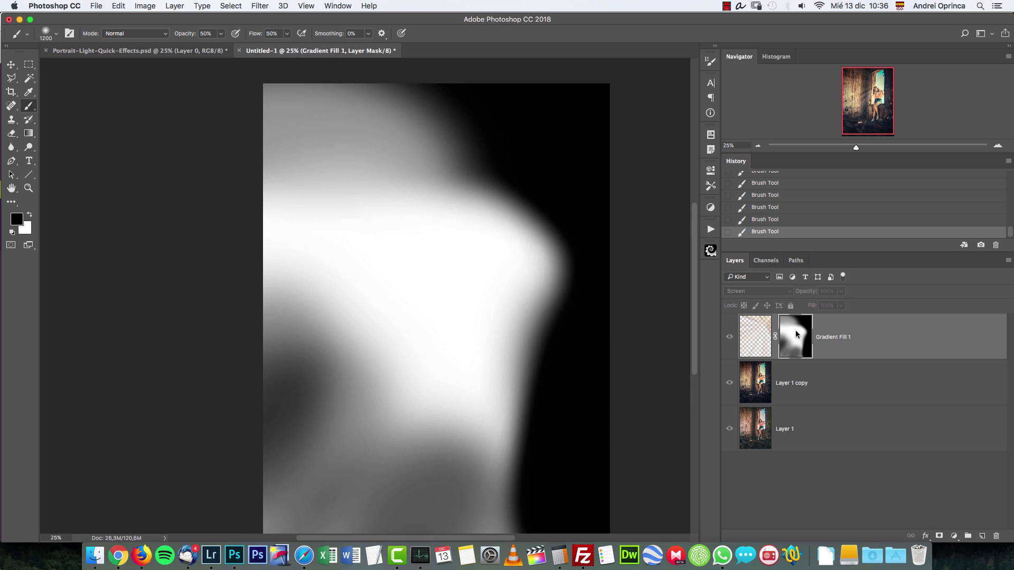
left_click(795, 330, "alt")
left_click(800, 338, "shift")
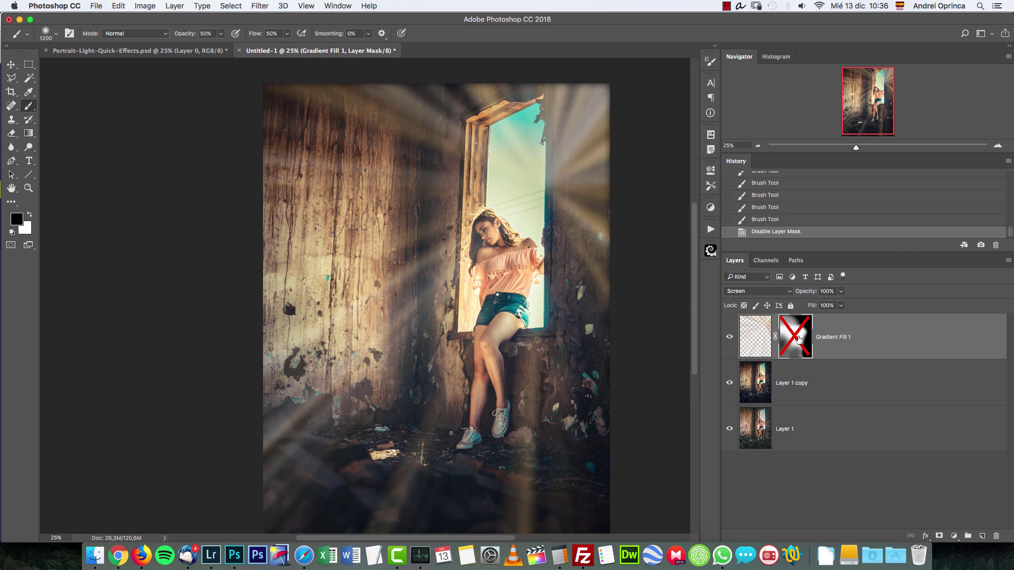
left_click(794, 342, "shift")
left_click(728, 337)
left_click(728, 337)
Step: Shrink the brush to between 100 and 150 and paint black on the mask to clear the rays from the model's face and upper body
key("bracketleft")
key("bracketleft")
key("bracketleft")
key("bracketleft")
key("bracketleft")
key("bracketleft")
key("bracketleft")
key("bracketleft")
key("bracketleft")
key("bracketleft")
key("bracketleft")
key("bracketleft")
key("bracketleft")
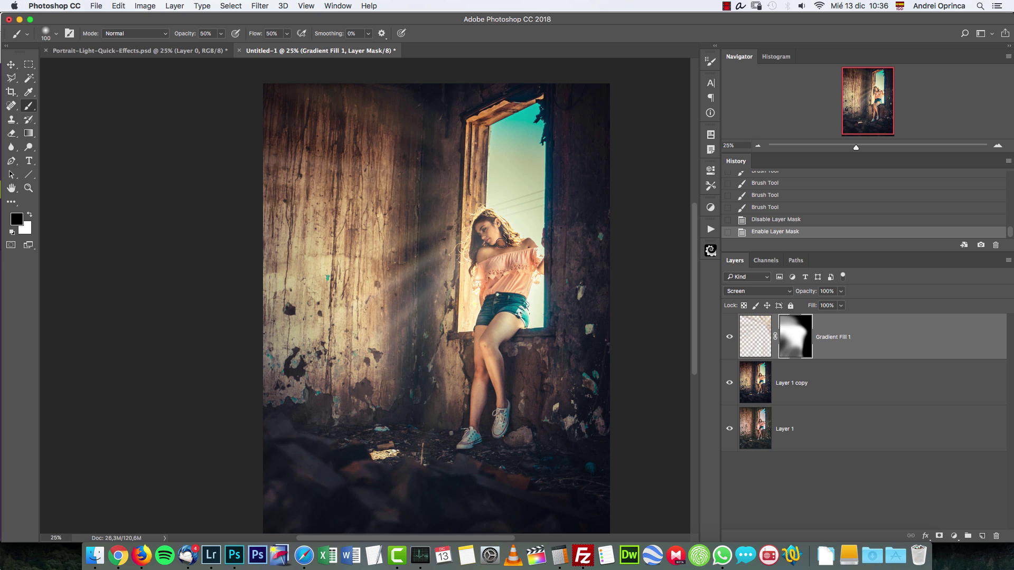
left_click_drag(493, 235, 478, 245)
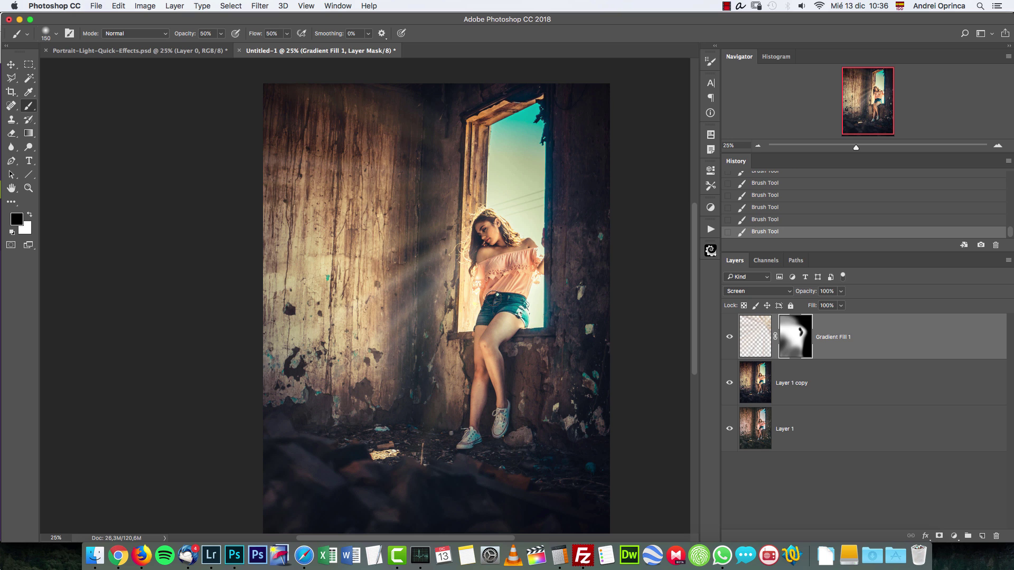
key("x")
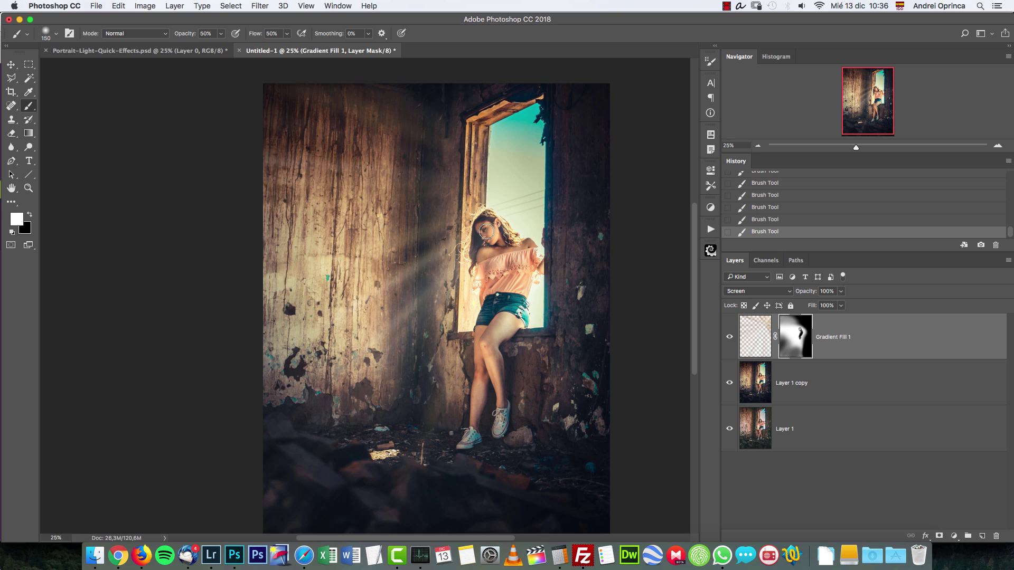
key("x")
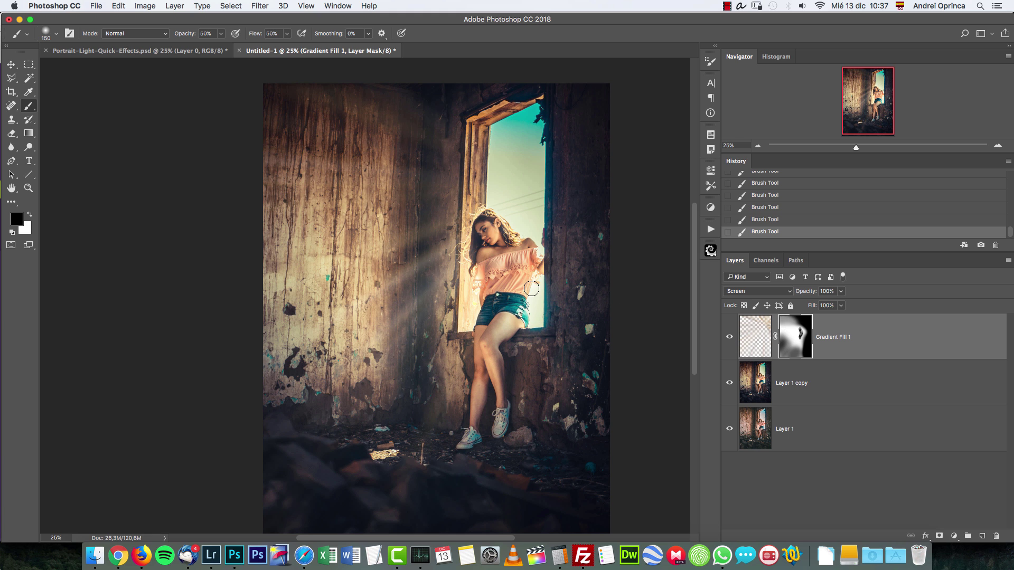
Step: Inspect the model's face and the window opening at 100% magnification, and return to a 33.33% overview
key("super+1")
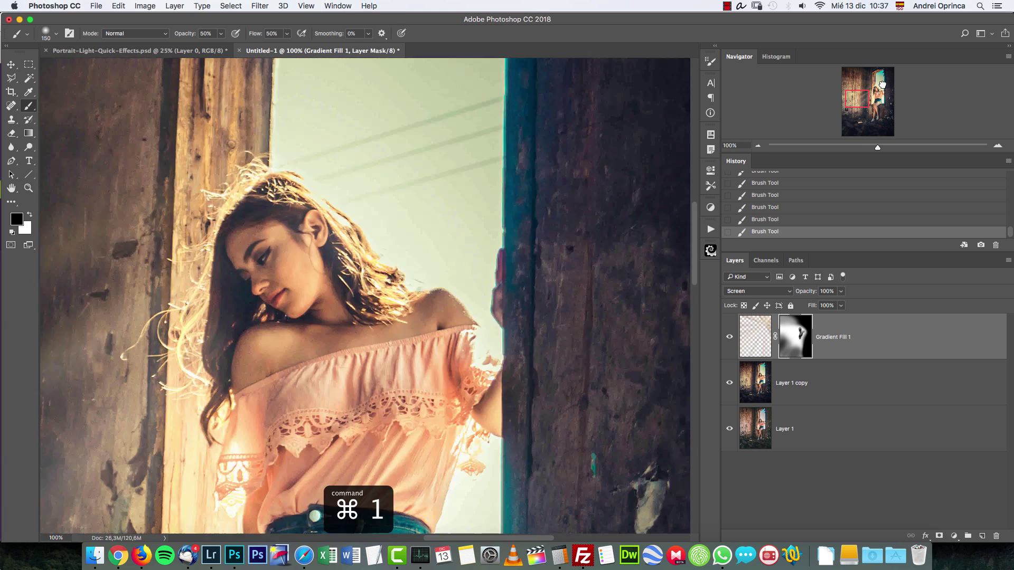
scroll(313, 132, "down", 5)
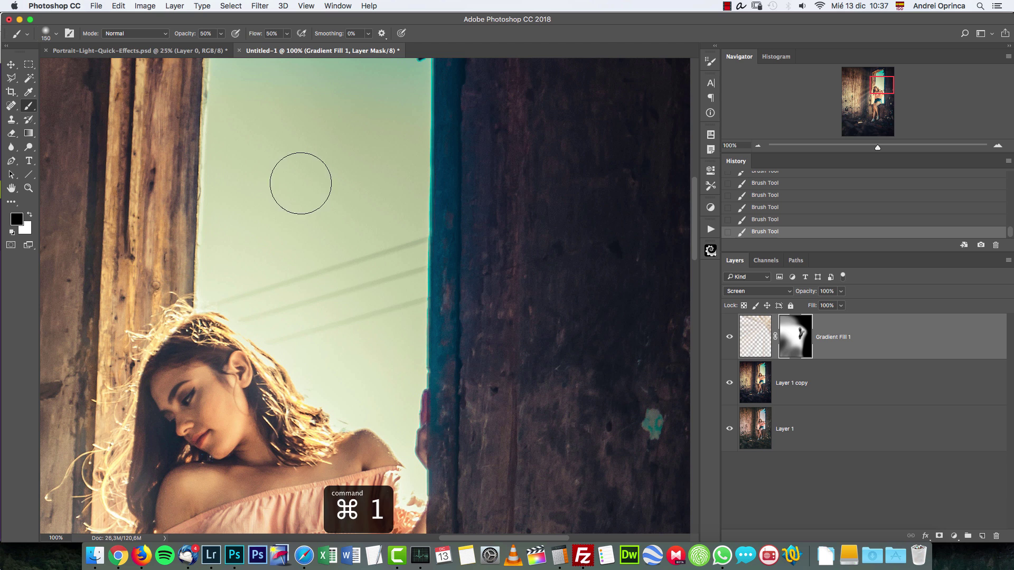
left_click(757, 145)
left_click(758, 146)
key("super+minus")
key("m")
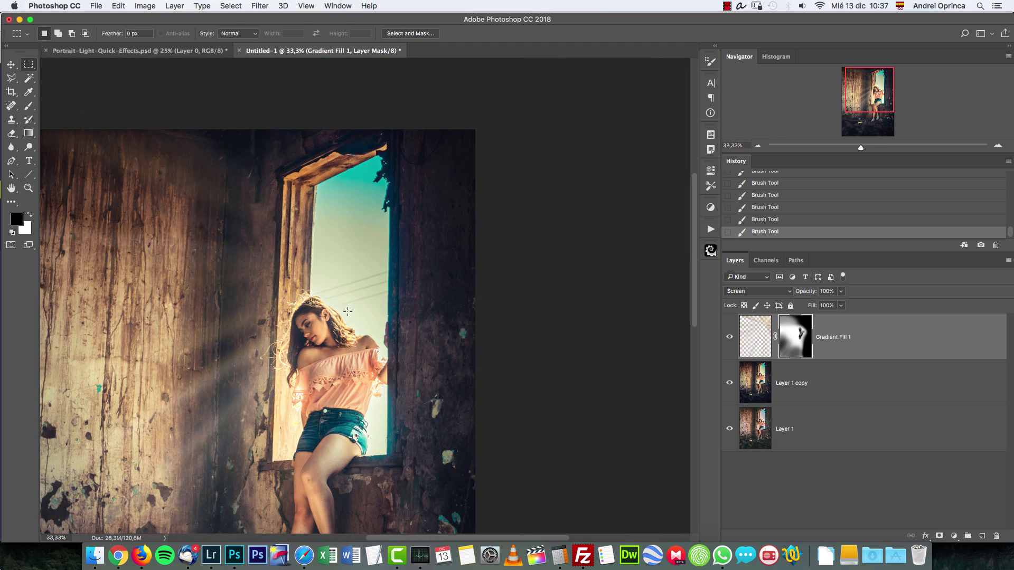
left_click_drag(370, 323, 417, 266)
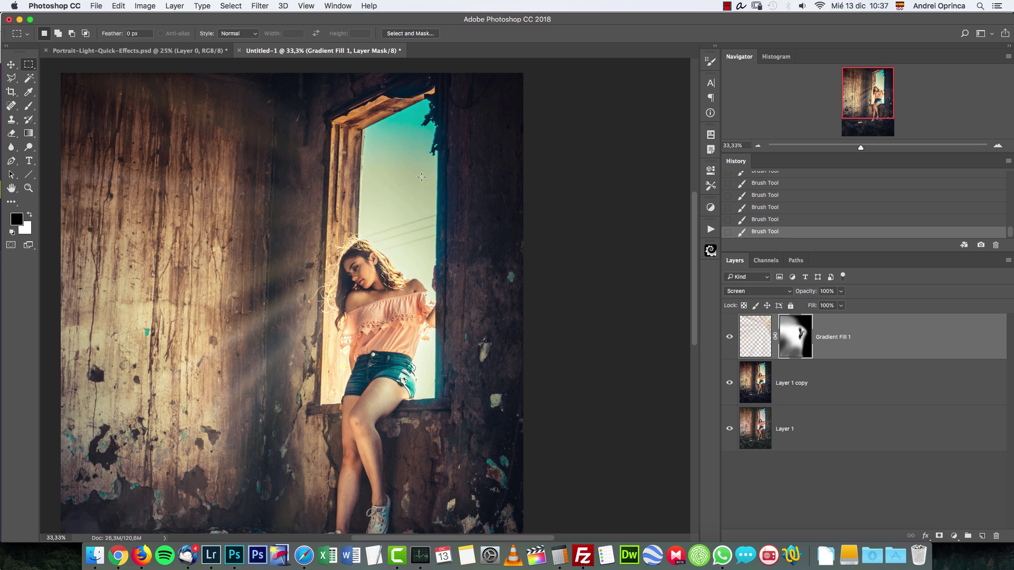
left_click(953, 536)
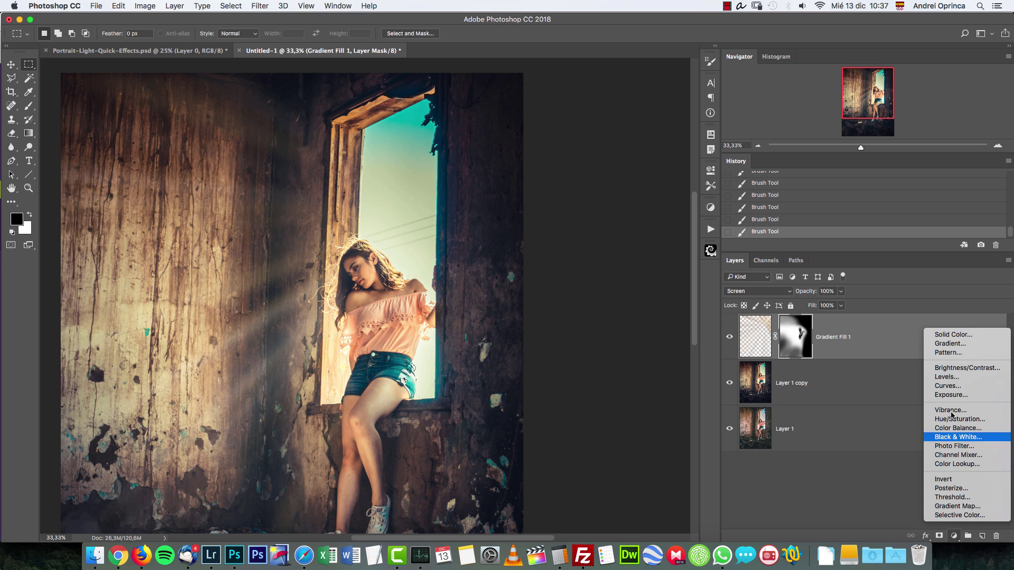
left_click(856, 324)
key("Escape")
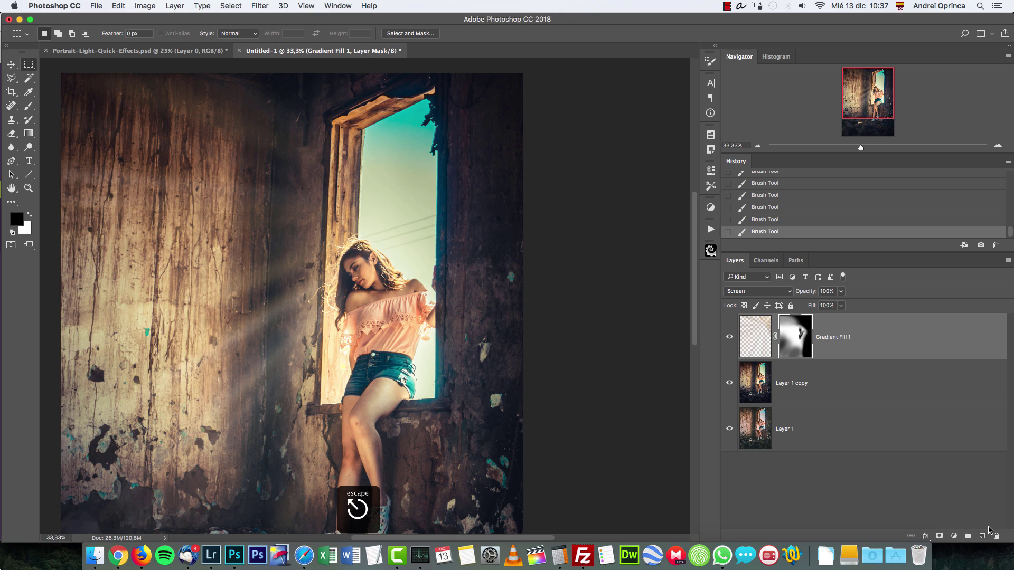
Step: Add a new empty layer above the light rays and set its blending mode to Screen
left_click(982, 536)
left_click(953, 535)
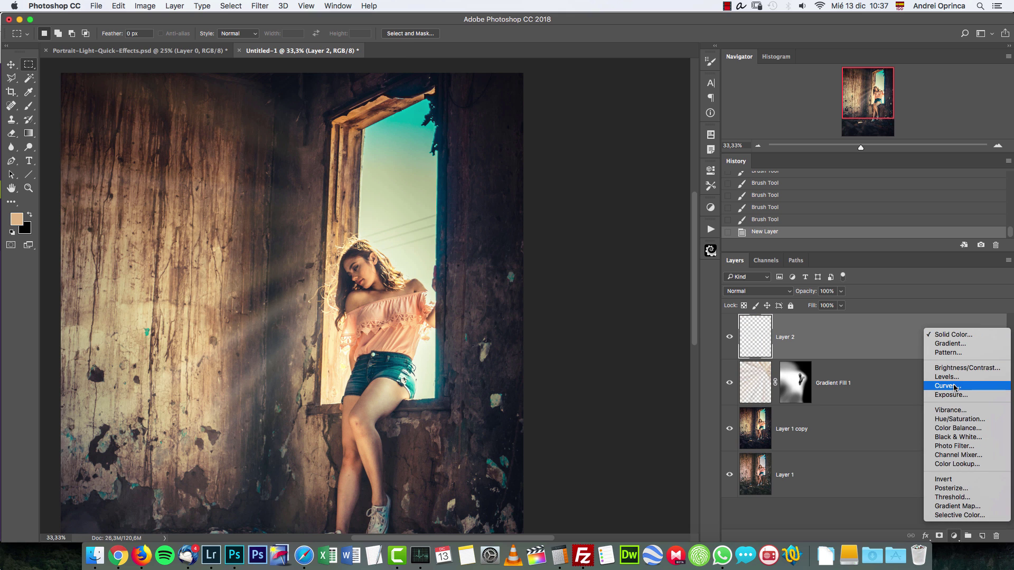
left_click(827, 316)
left_click(784, 292)
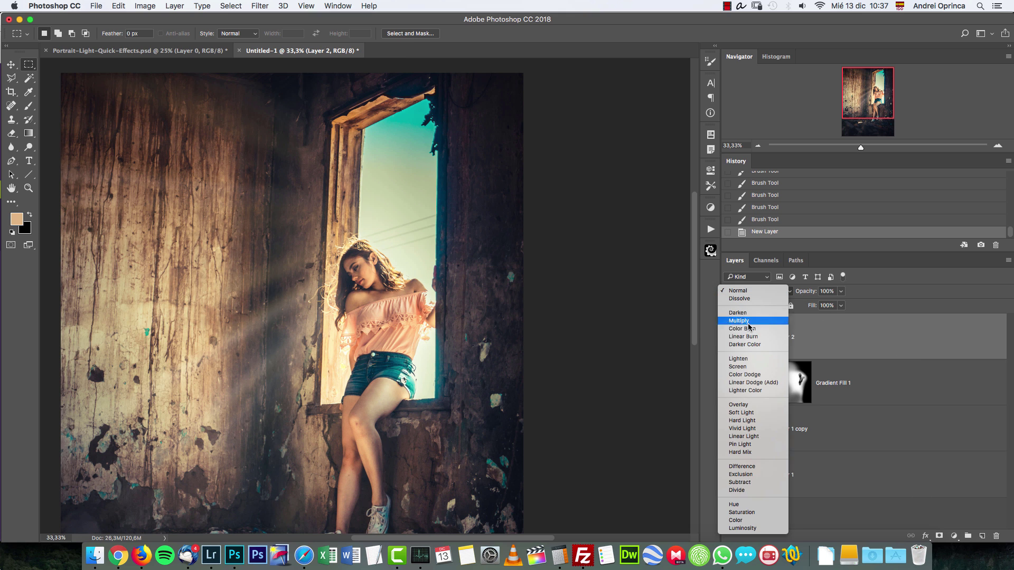
left_click(745, 367)
Step: Set the brush to 100% opacity and flow, sample the window sky, and shift the hue to 186 for a pale teal foreground color, #8fb7bc
key("b")
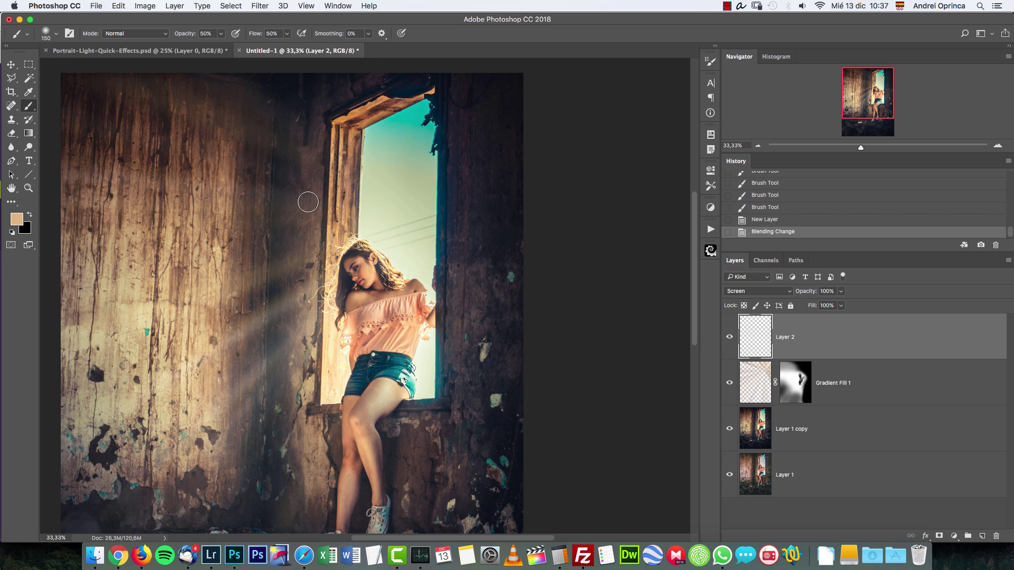
left_click_drag(195, 139, 237, 166)
key("x")
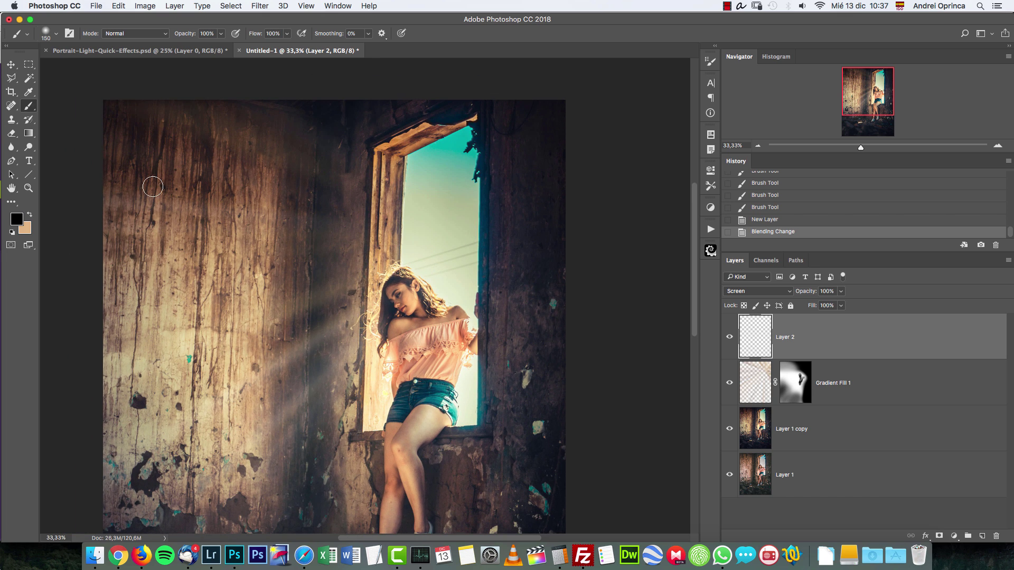
left_click(16, 219)
left_click(457, 170)
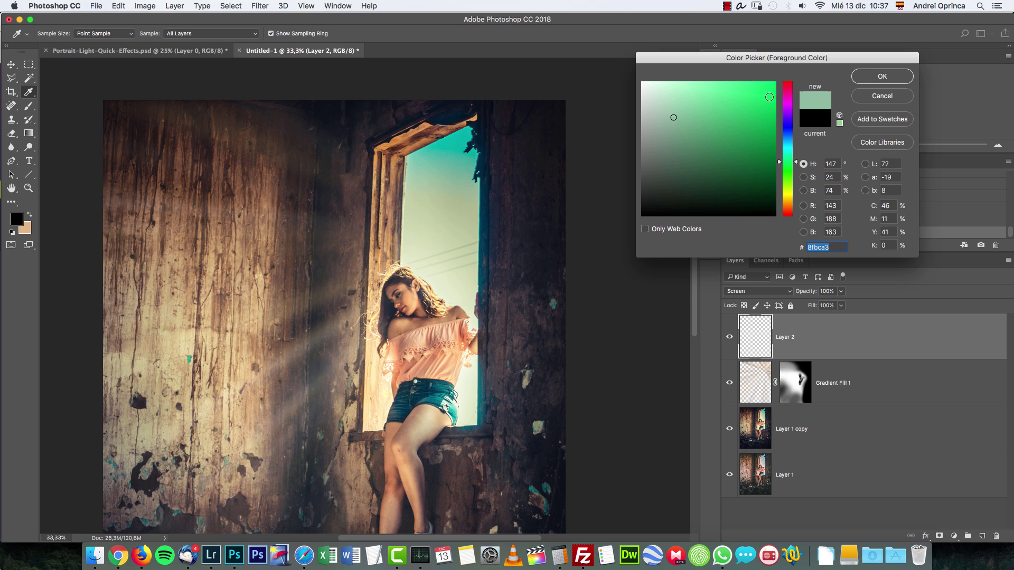
left_click_drag(794, 149, 789, 147)
left_click(874, 81)
Step: Try a dab of the pale teal color over the bright window opening with a smaller brush, and undo it
key("b")
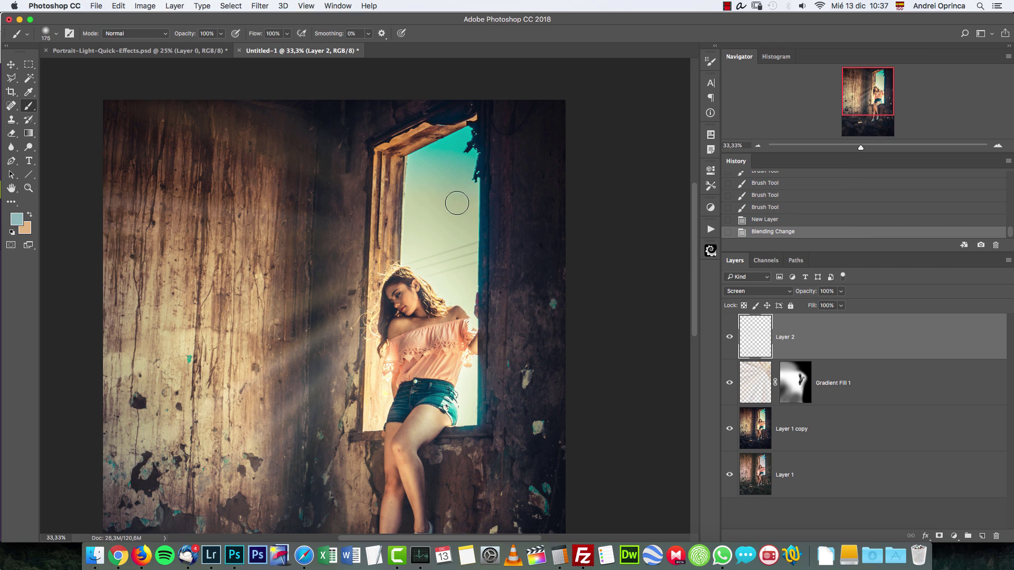
key("bracketleft")
key("bracketleft")
left_click(454, 266)
key("super+z")
Step: Pick a darker, more saturated teal foreground color and paint a soft glow over the window opening with a 600 px brush
left_click(16, 218)
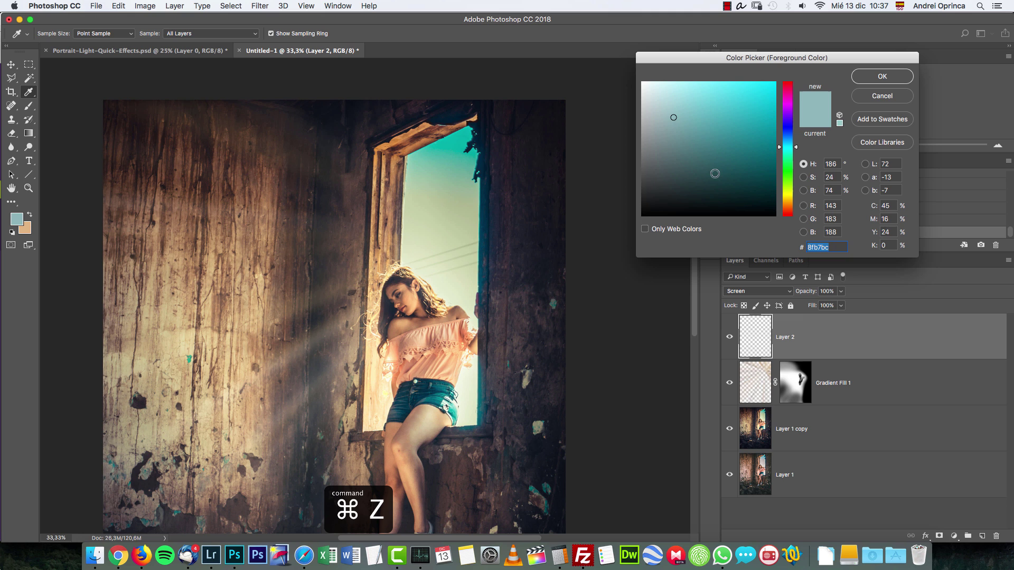
left_click(697, 131)
left_click(881, 76)
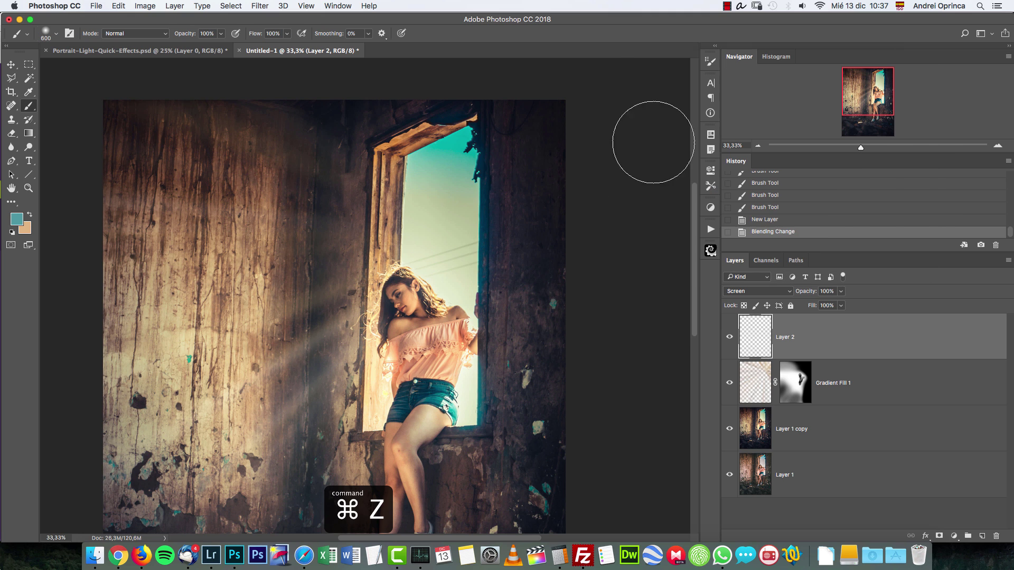
left_click(449, 263)
mouse_move(449, 263)
left_mouse_down()
mouse_move(434, 200)
mouse_move(455, 169)
left_mouse_up()
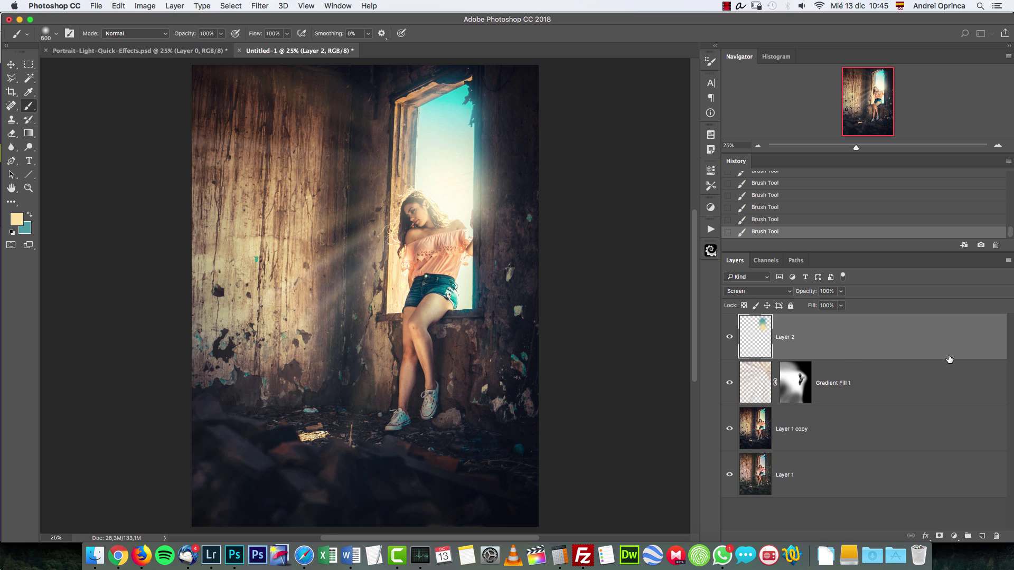
Step: Add a new empty layer above the painted glow and set its blending mode to Screen
left_click(982, 535)
left_click(763, 294)
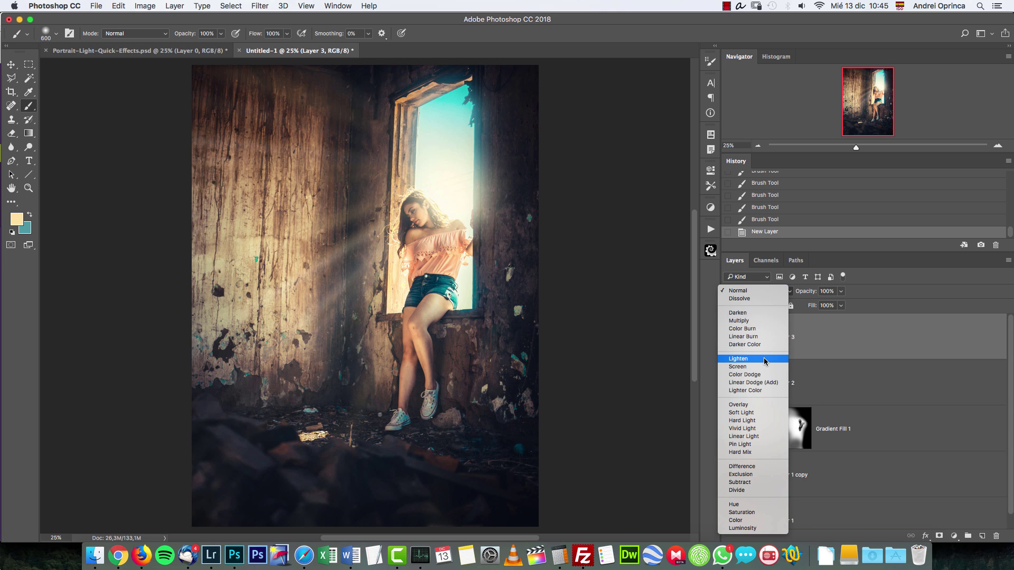
left_click(761, 366)
Step: Open the dark night-lights photo whose file name ends in 131995.jpg from the Portrait lights folder
key("super+o")
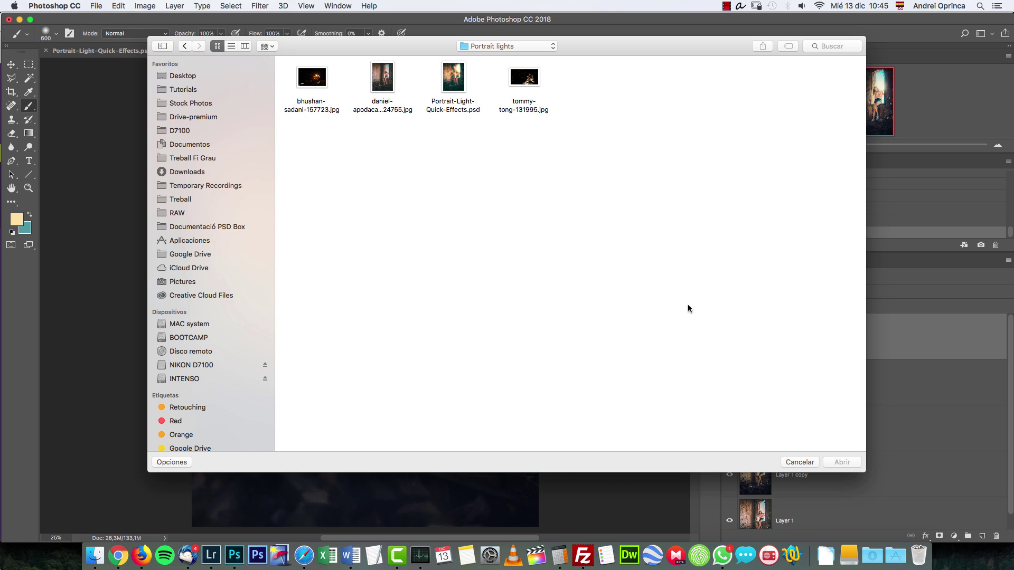
left_click(521, 89)
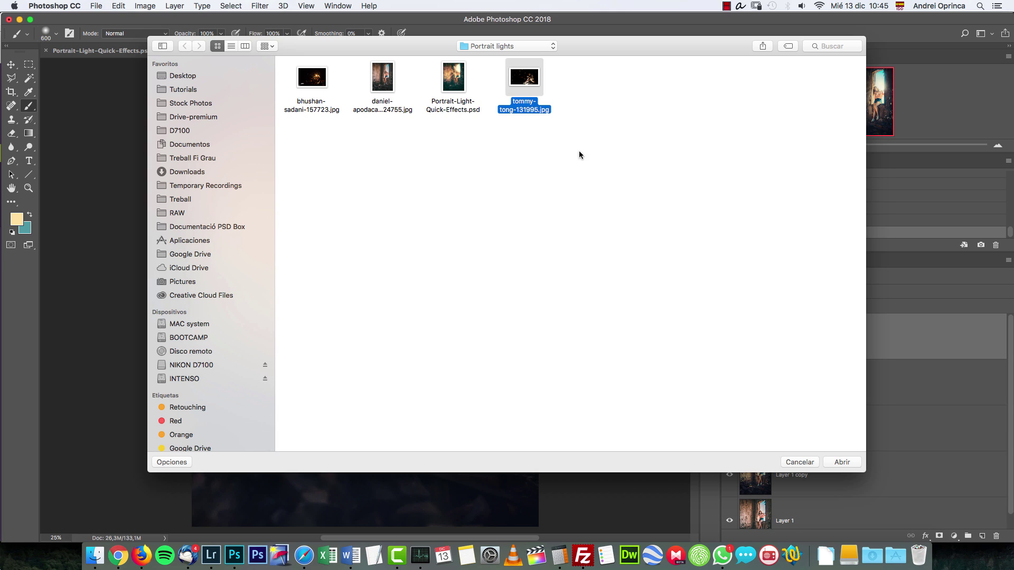
left_click(842, 462)
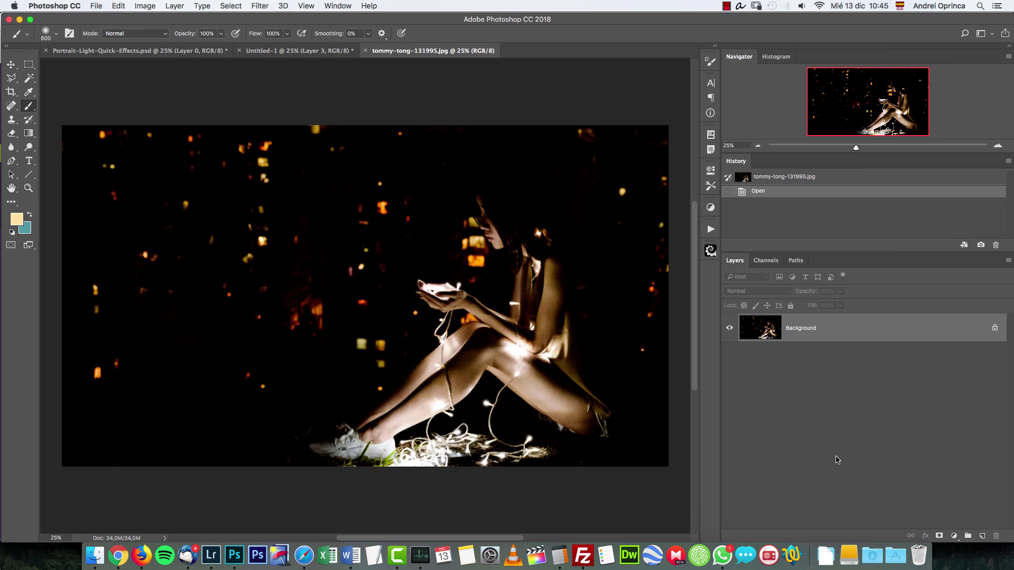
Step: Outline the blurred city lights beside the seated woman with the Polygonal Lasso and cut them from the photo
left_click(12, 79)
left_click(470, 180)
left_click(404, 266)
left_click(399, 332)
left_click(203, 440)
left_click(83, 391)
left_click(54, 288)
left_click(57, 117)
left_click(102, 78)
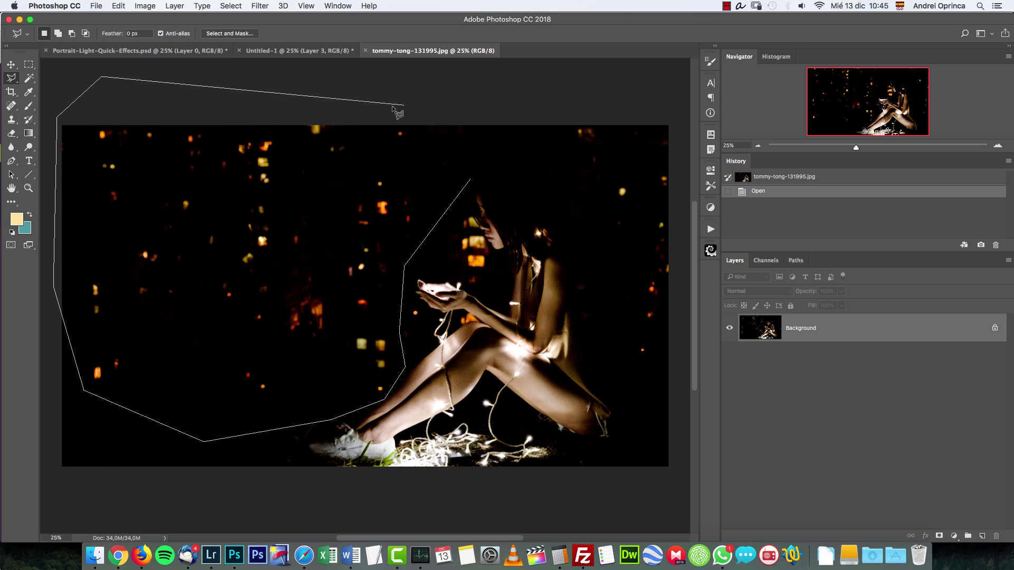
double_click(478, 161)
key("Delete")
Step: Close the night-lights photo without saving and paste the cut lights into the empty Screen layer of the window portrait
key("super+w")
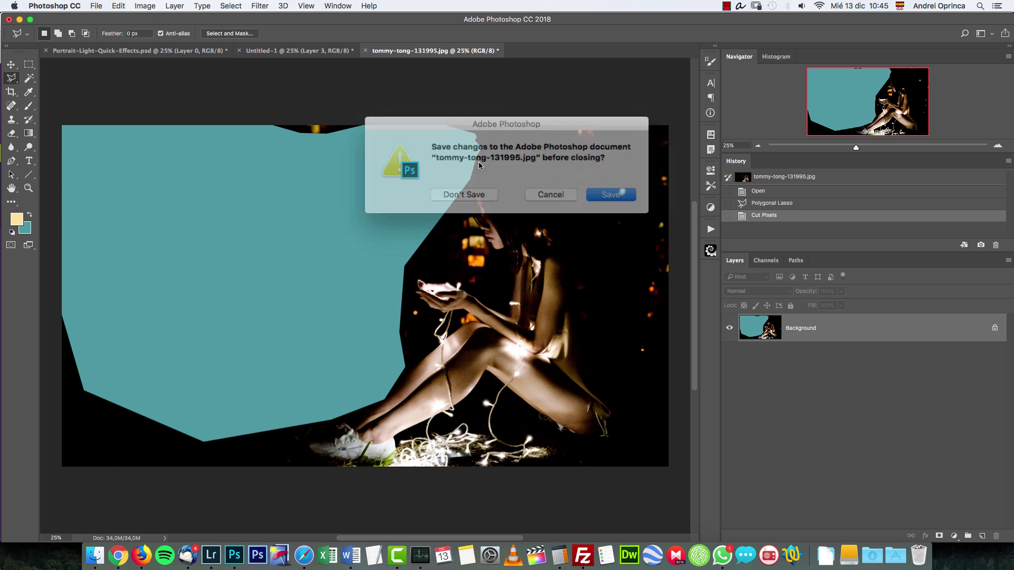
left_click(473, 193)
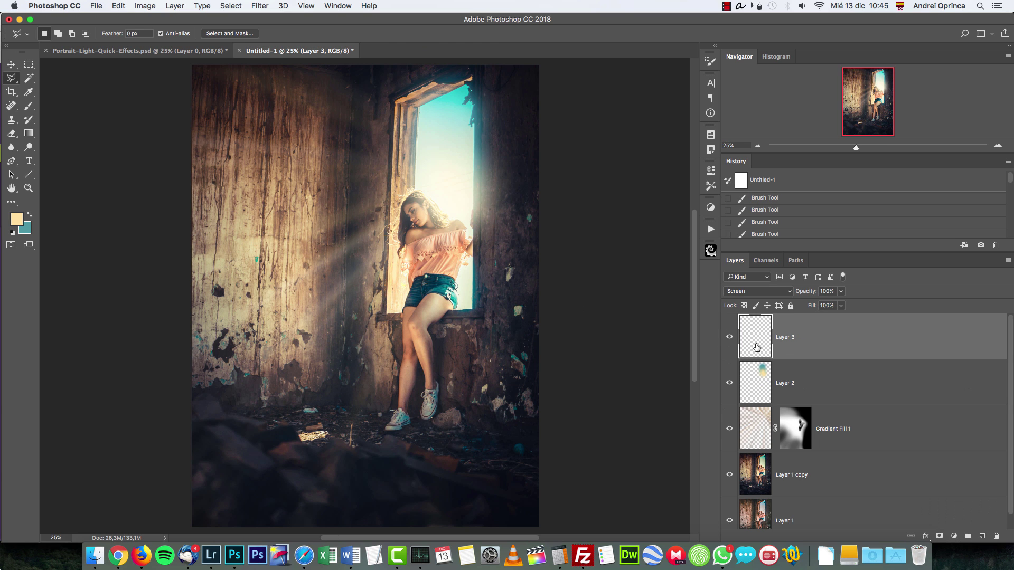
key("super+v")
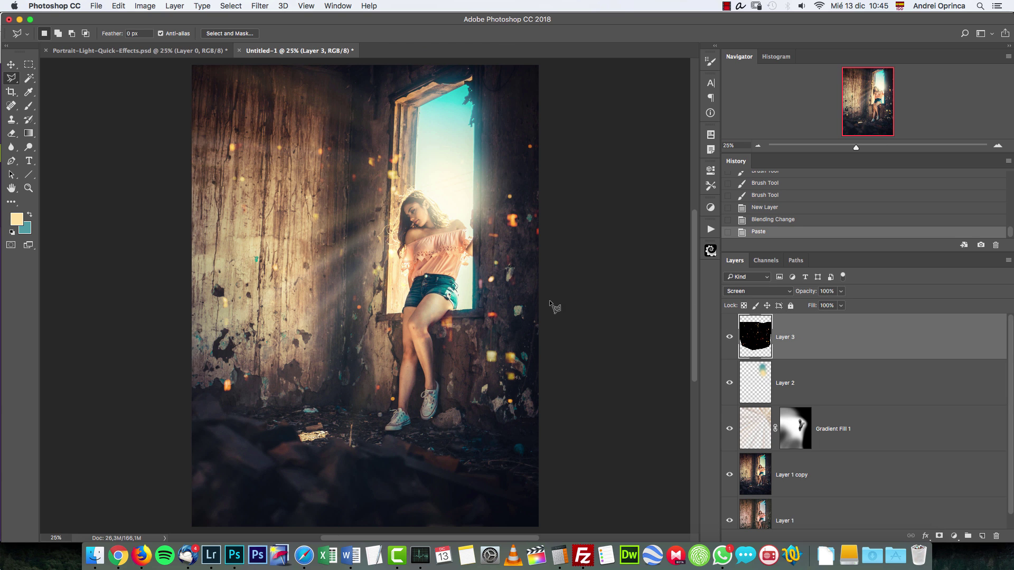
Step: Move the pasted lights to the upper part of the portrait and scale them down around the top of the window
key("v")
left_click_drag(525, 301, 478, 181)
key("super+t")
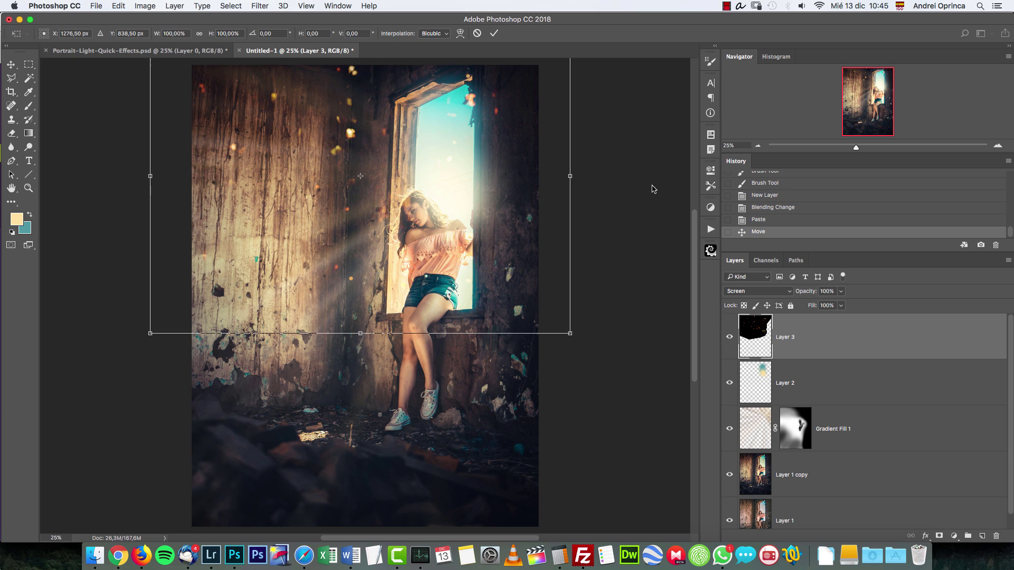
left_click(757, 146)
left_click_drag(501, 319, 436, 272)
left_click_drag(383, 246, 409, 228)
key("Return")
Step: Duplicate the lights layer, then rotate the copy by about -165° over the model and flip it
key("cmd+j")
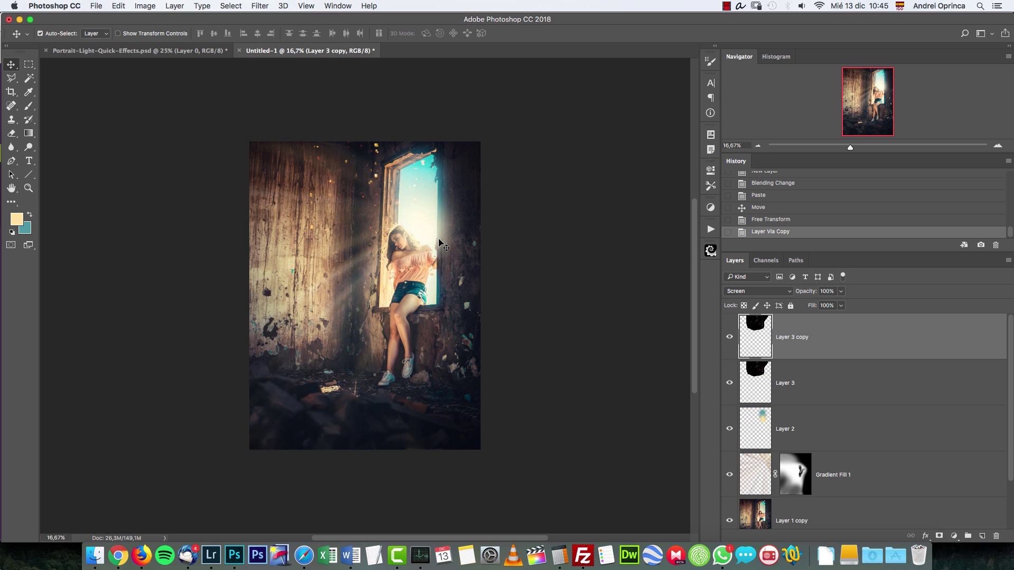
key("cmd+t")
left_click_drag(486, 169, 507, 206)
left_click_drag(400, 185, 439, 256)
left_click_drag(538, 227, 417, 297)
right_click(434, 266)
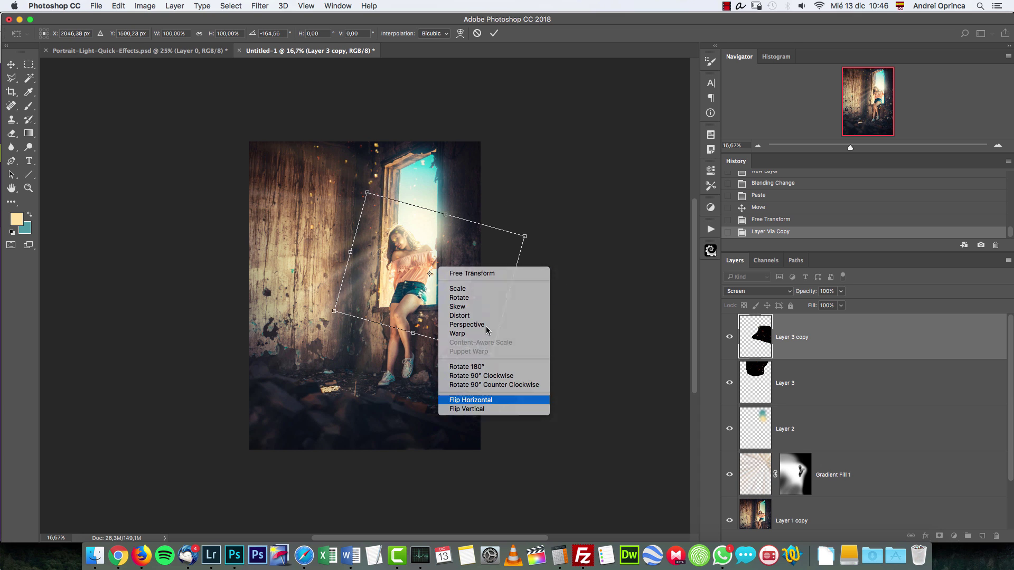
left_click(478, 390)
Step: Scale the flipped lights copy to about 90% and place it over the wooden wall beside the model
left_click_drag(557, 213, 476, 132)
left_click_drag(441, 262, 325, 261)
left_click_drag(448, 221, 425, 366)
left_click_drag(393, 209, 369, 223)
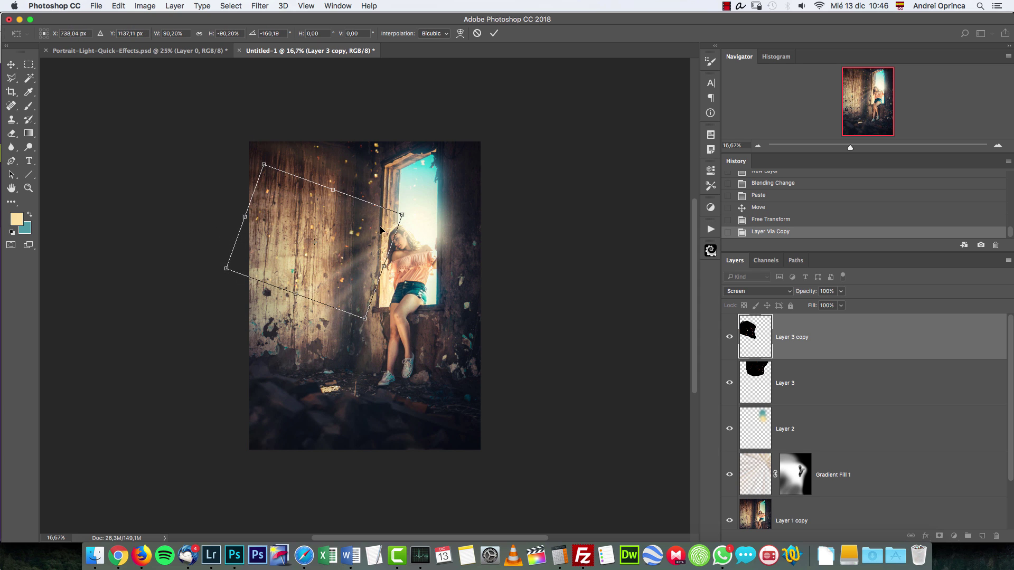
key("Return")
Step: Duplicate the lights copy again, rotate it slightly, and place it over the upper-right corner of the portrait
key("ctrl+j")
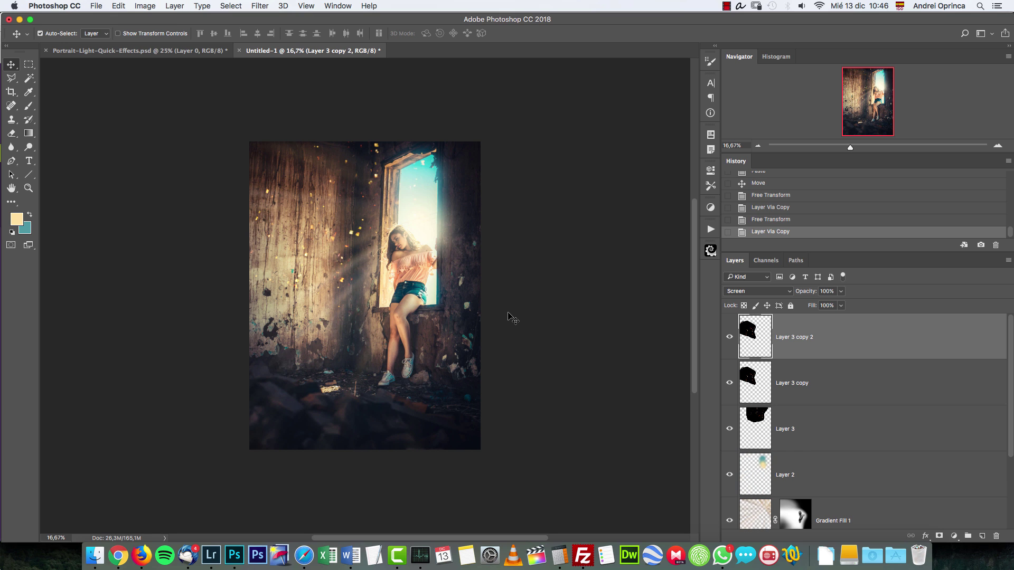
left_click_drag(402, 278, 483, 271)
key("ctrl+t")
left_click_drag(515, 224, 502, 253)
key("Return")
left_click_drag(458, 292, 478, 199)
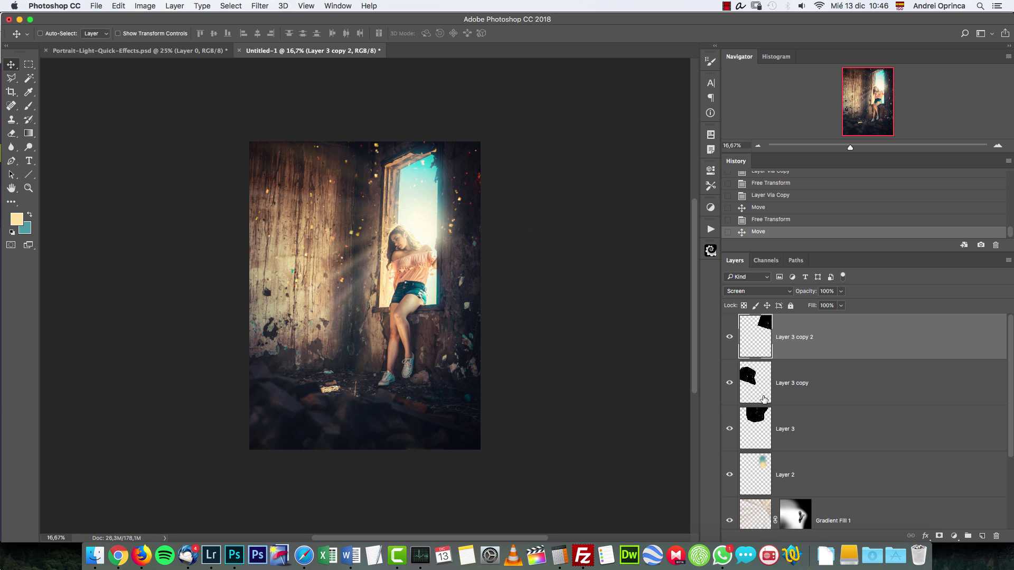
Step: Open the sparkler photo whose file name ends in 157723.jpg and cut its entire image
key("super+o")
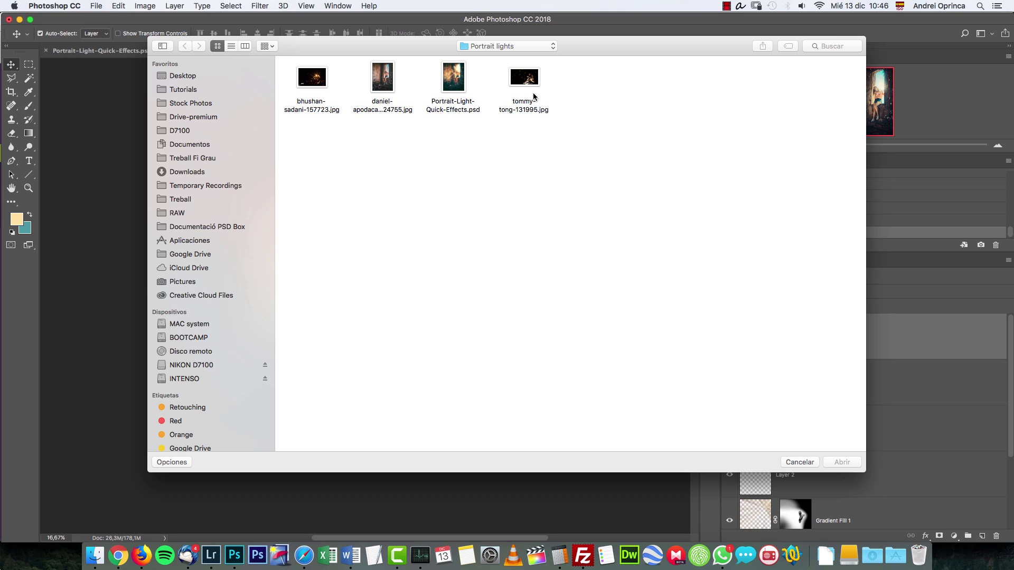
left_click(319, 79)
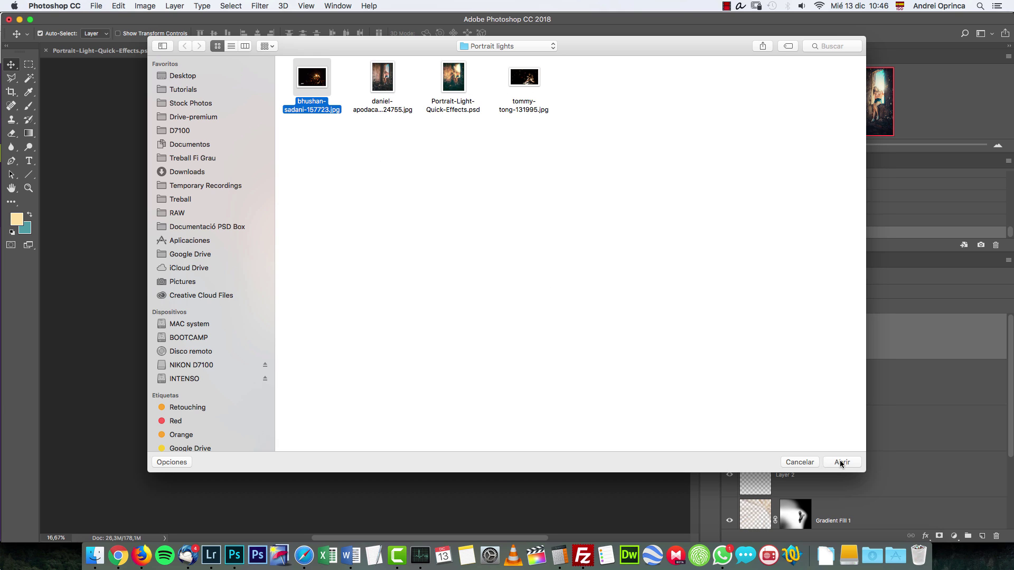
left_click(844, 462)
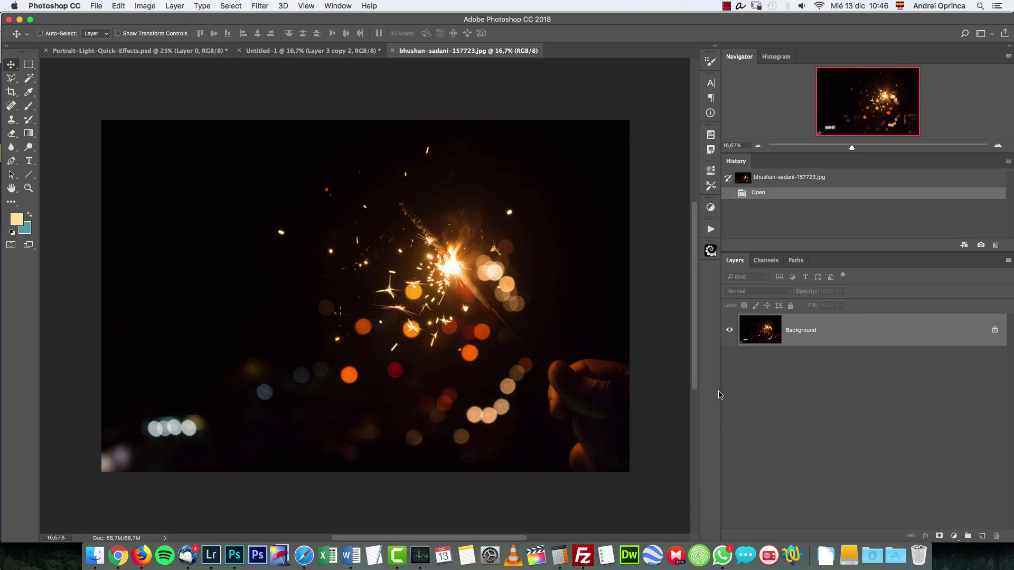
key("super+a")
key("super+BackSpace")
Step: Close the sparkler photo without saving and paste its image as a new top layer in the window portrait
key("super+w")
left_click(464, 189)
key("super+v")
Step: Scale the sparkler layer down and position it across the upper part of the portrait, with the spark near the model
key("super+t")
left_click(759, 146)
left_click(758, 146)
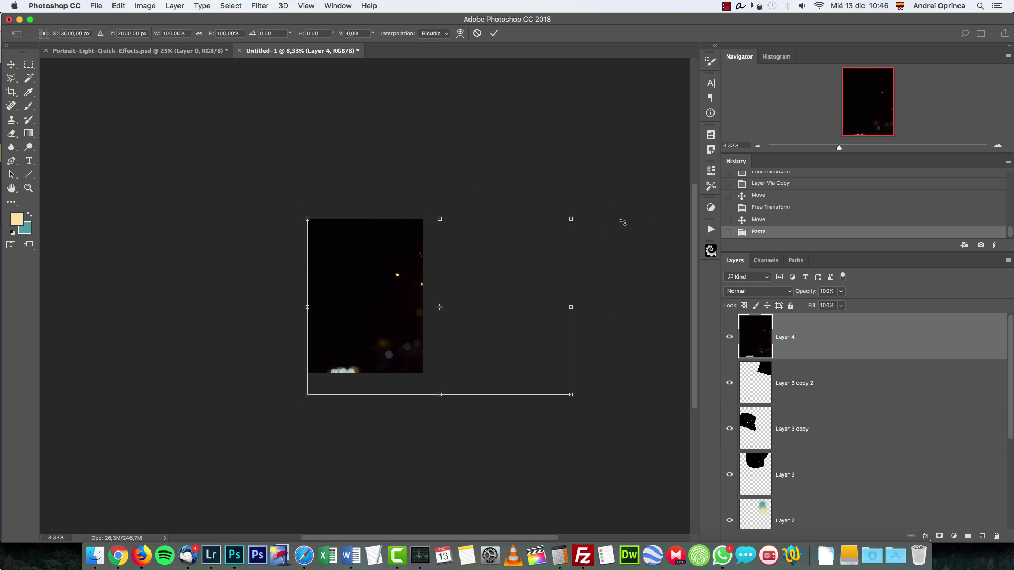
left_click_drag(571, 218, 453, 299)
left_click_drag(443, 354, 415, 284)
key("Return")
Step: Set the sparkler layer's blending mode to Screen
left_click(765, 291)
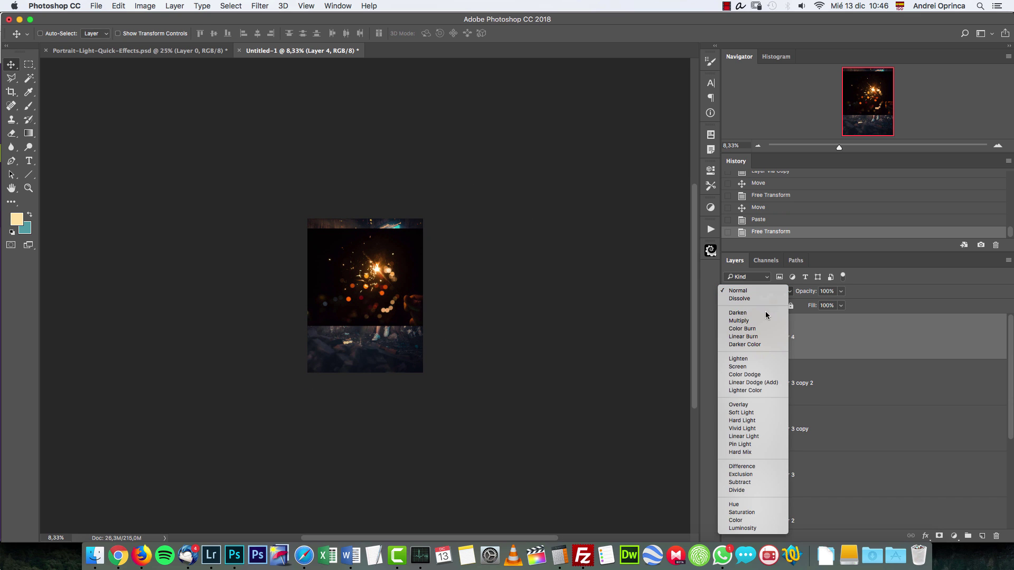
left_click(752, 366)
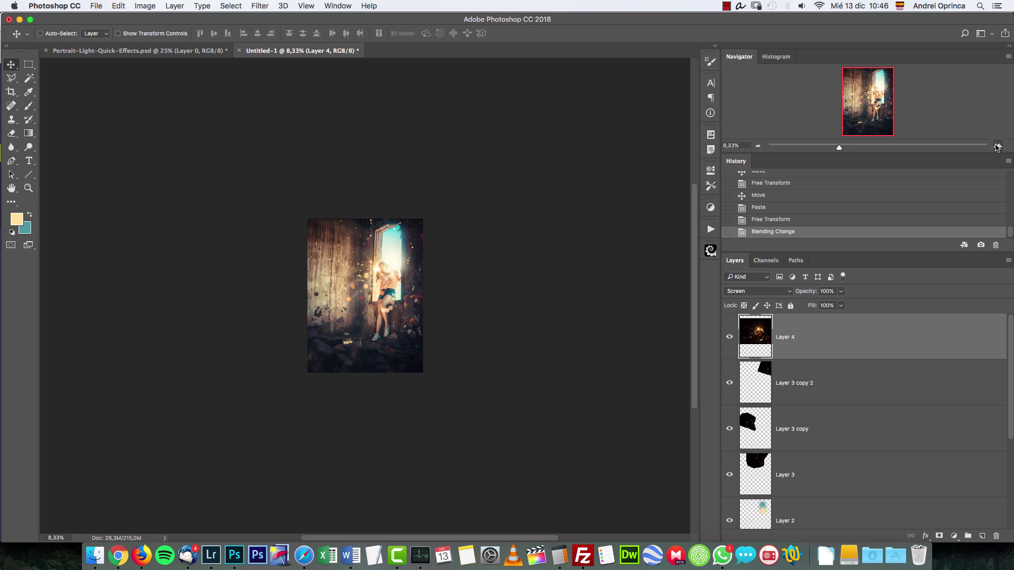
left_click(996, 147)
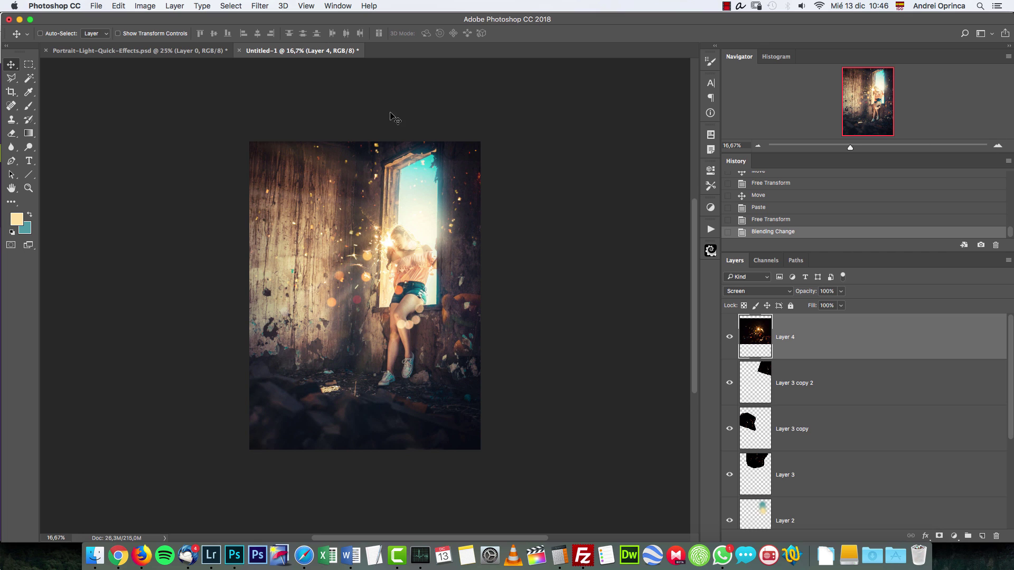
Step: Apply a Wave distortion to the sparkler layer with wavelength 344–833, amplitude 394–676, and scale 41% horizontal and 52% vertical
left_click(260, 6)
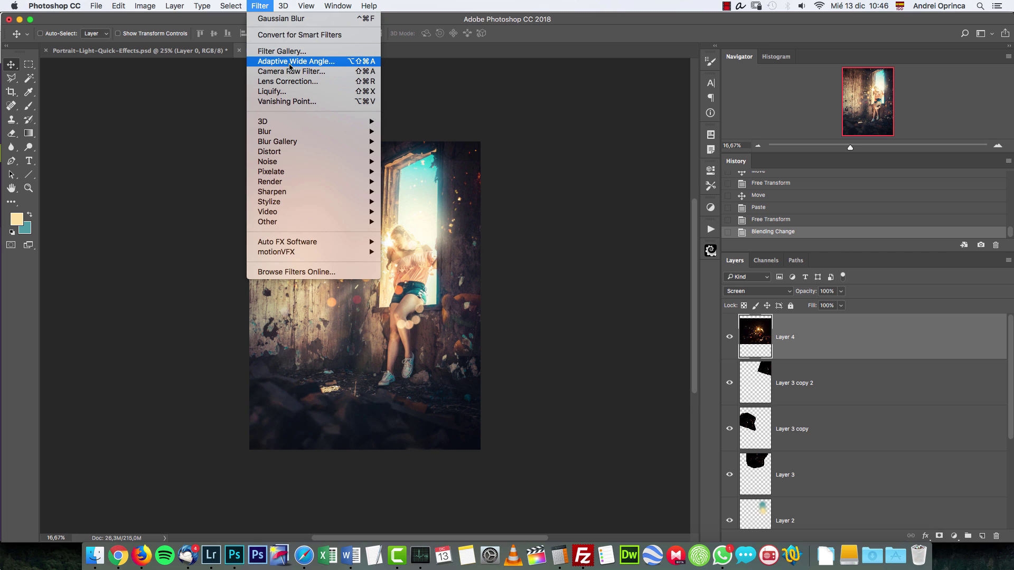
mouse_move(308, 153)
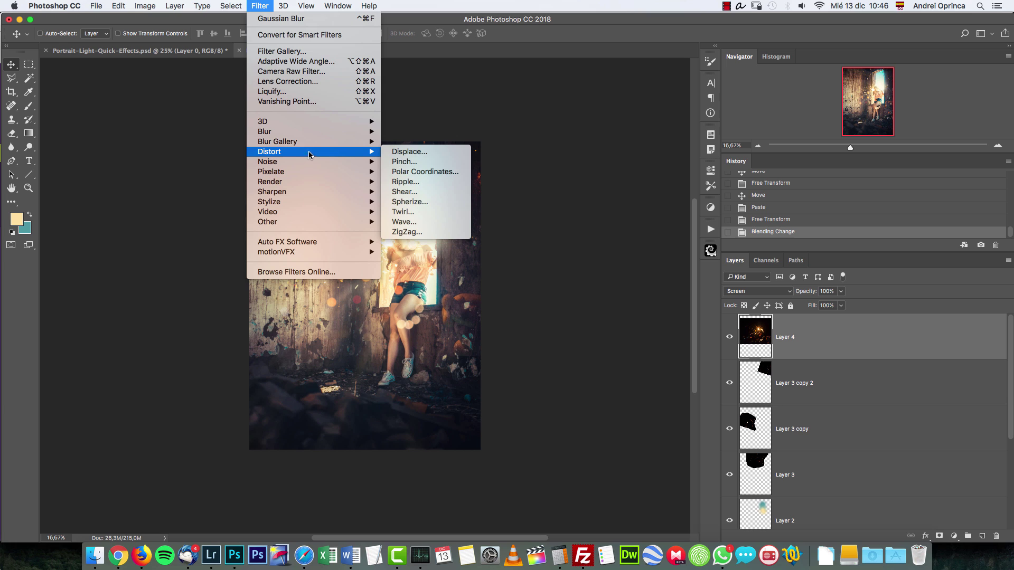
left_click(405, 222)
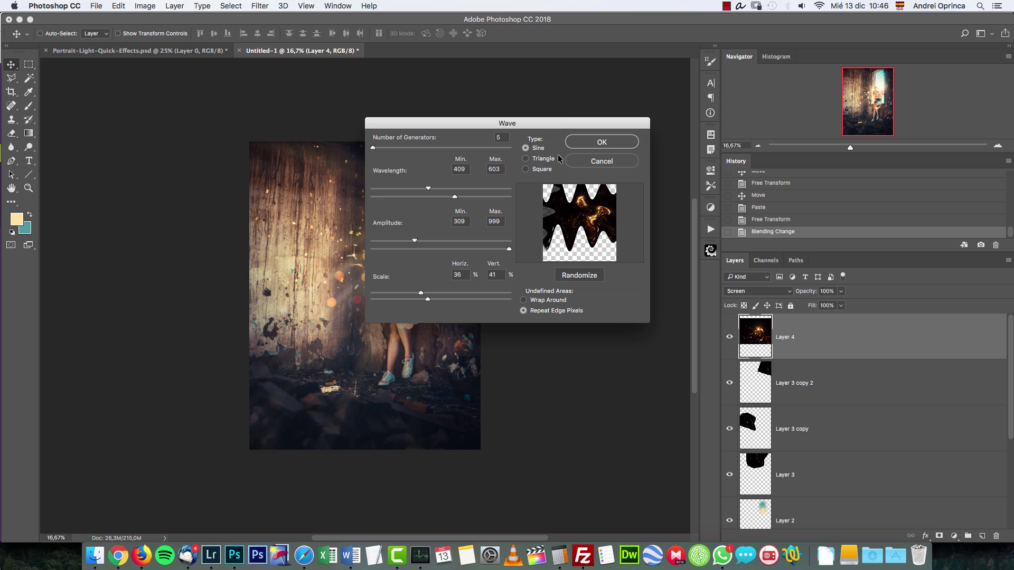
left_click_drag(560, 123, 535, 106)
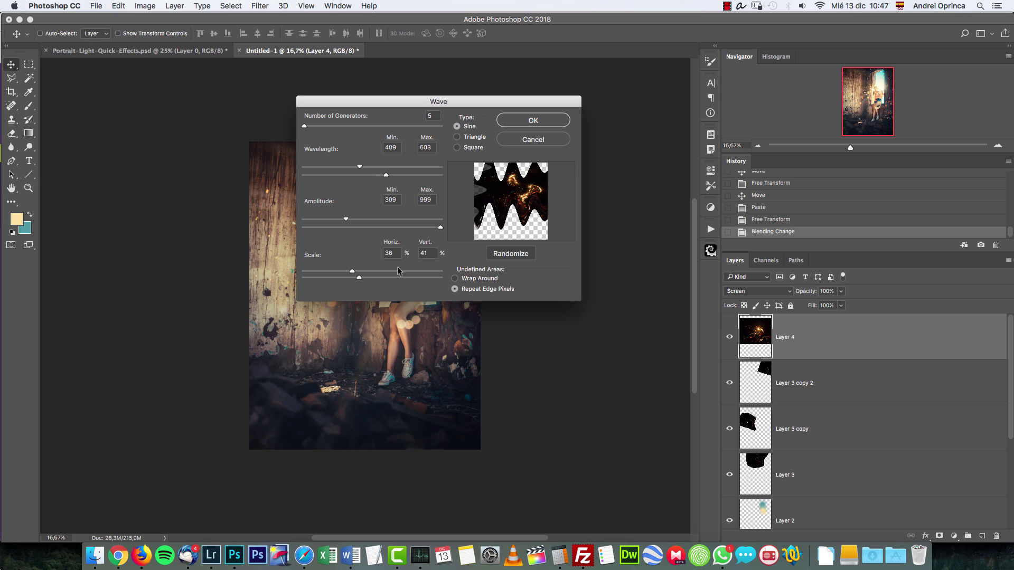
left_click_drag(346, 271, 375, 274)
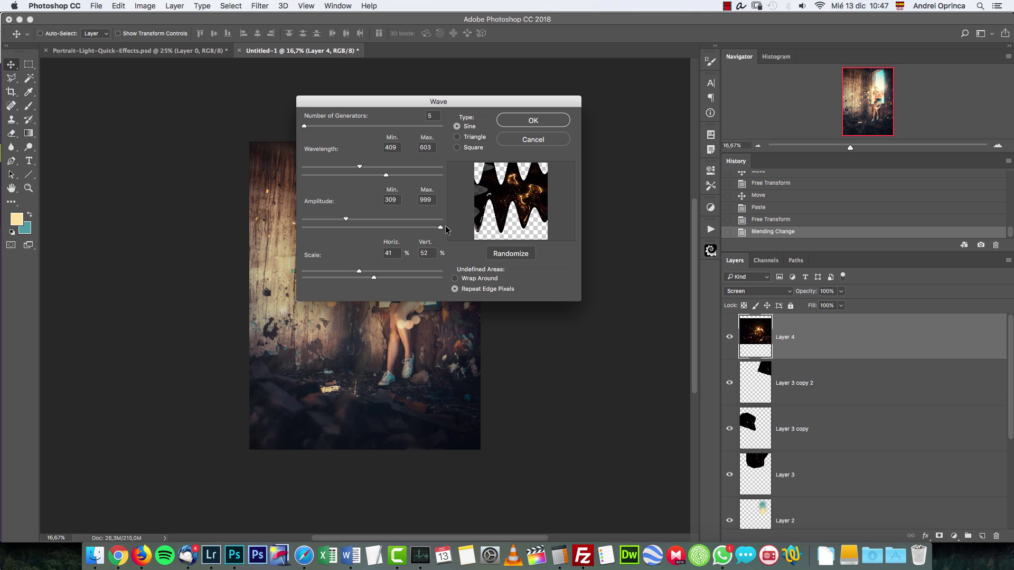
mouse_move(360, 167)
left_mouse_down()
mouse_move(320, 171)
mouse_move(419, 161)
mouse_move(353, 166)
left_mouse_up()
mouse_move(424, 175)
left_mouse_down()
mouse_move(349, 180)
mouse_move(403, 175)
mouse_move(353, 168)
mouse_move(413, 177)
left_mouse_up()
mouse_move(395, 227)
left_mouse_down()
mouse_move(428, 228)
mouse_move(388, 227)
left_mouse_up()
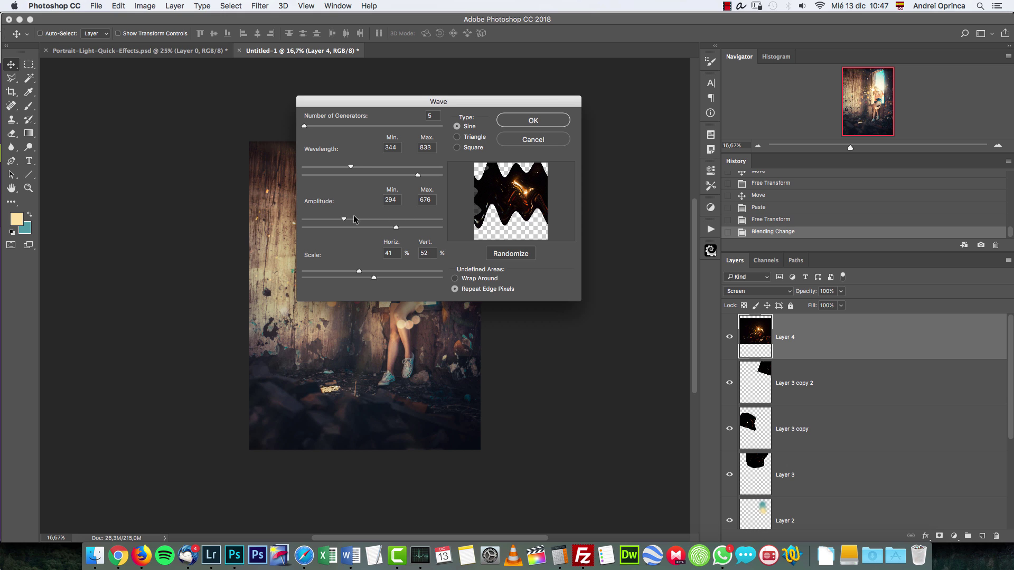
left_click_drag(344, 219, 358, 220)
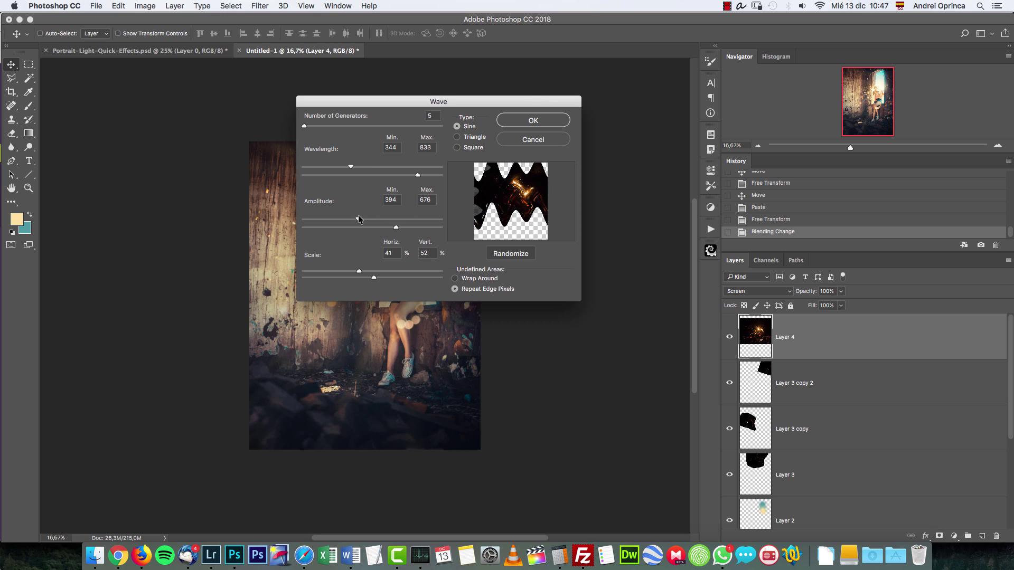
left_click(518, 126)
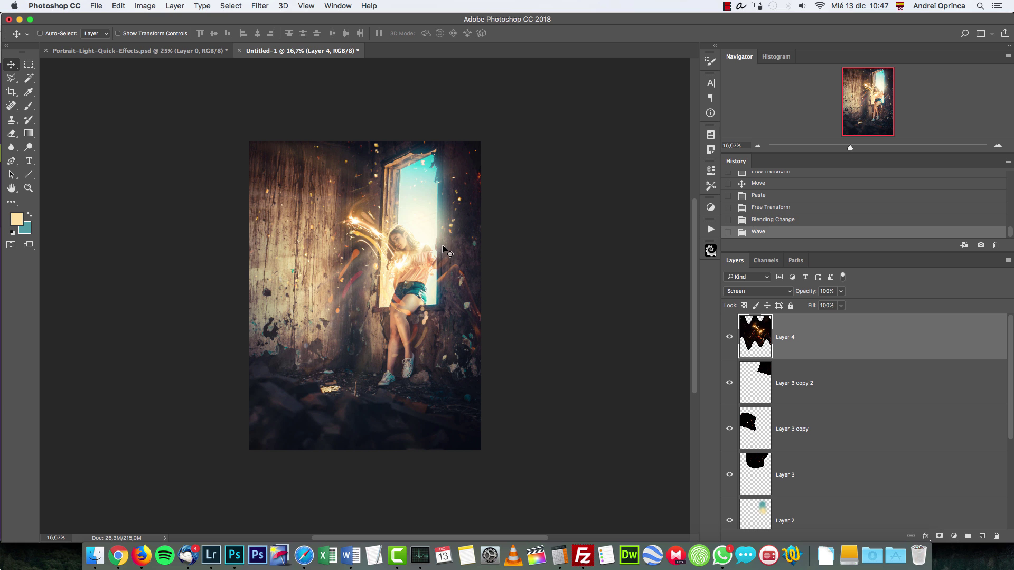
Step: Move the wavy sparkler trails beside the model's legs, rotate them about 63° clockwise, and reapply the last Wave filter
left_click_drag(431, 244, 323, 274)
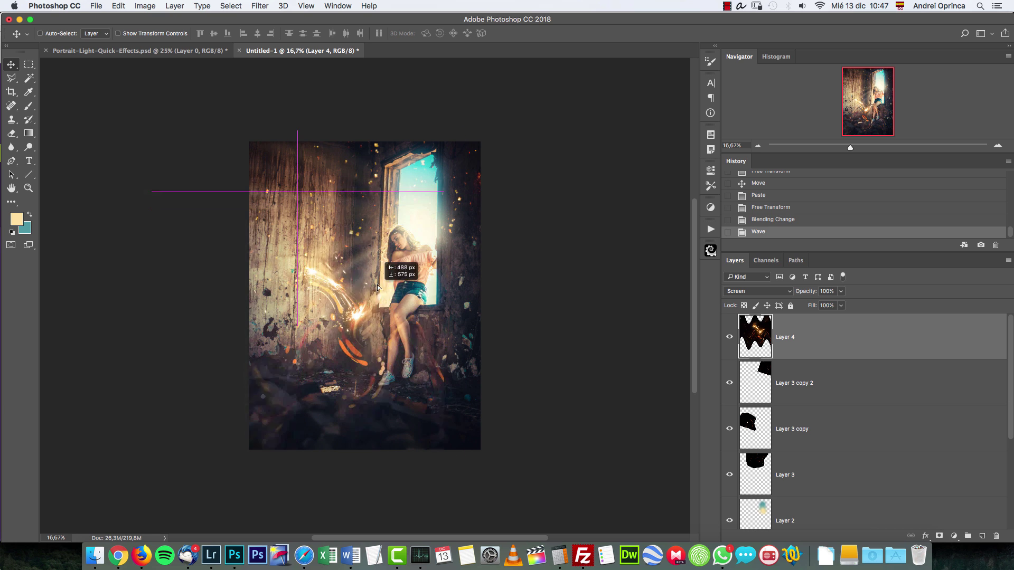
key("ctrl+t")
left_click_drag(509, 241, 507, 343)
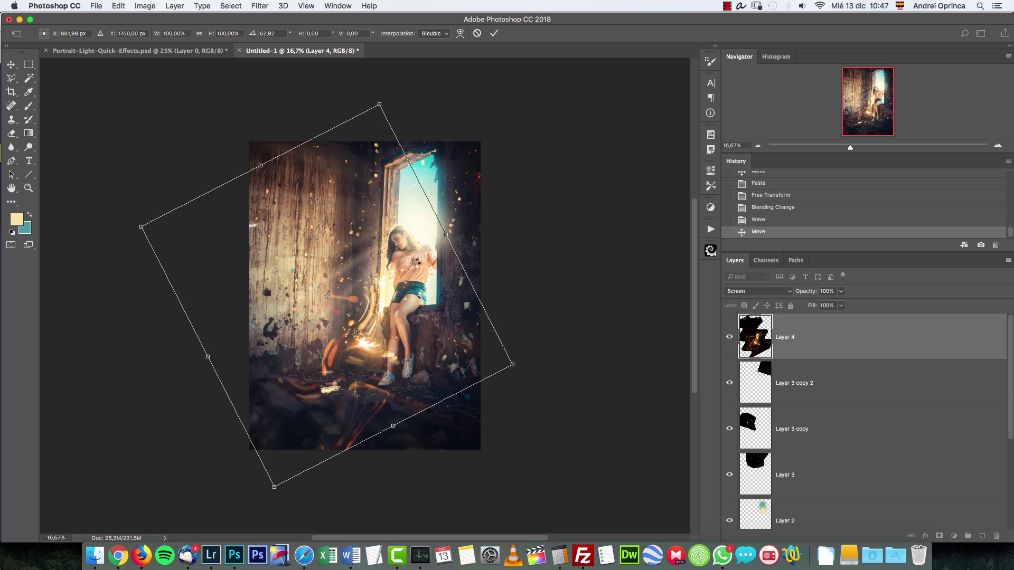
key("Return")
left_click(260, 5)
left_click(267, 18)
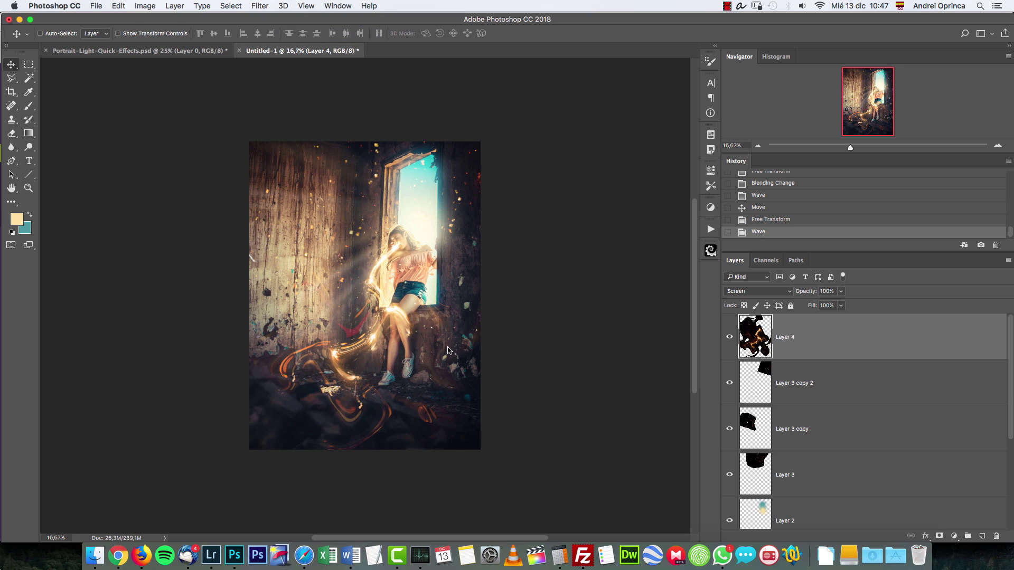
Step: Move the sparkler trails up beside the model and rotate them counterclockwise so they start high on the wall
key("c")
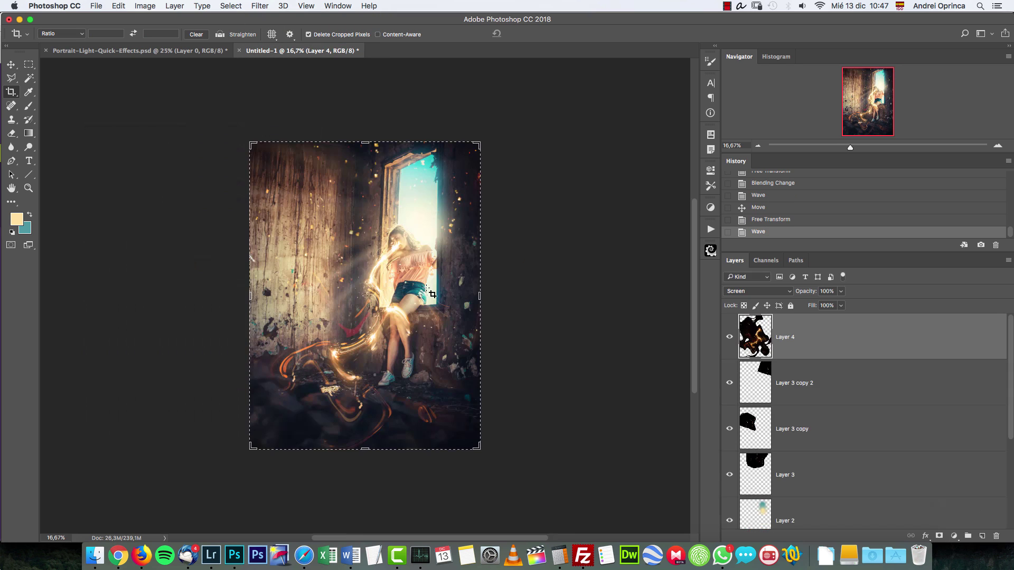
key("v")
left_click_drag(394, 284, 372, 206)
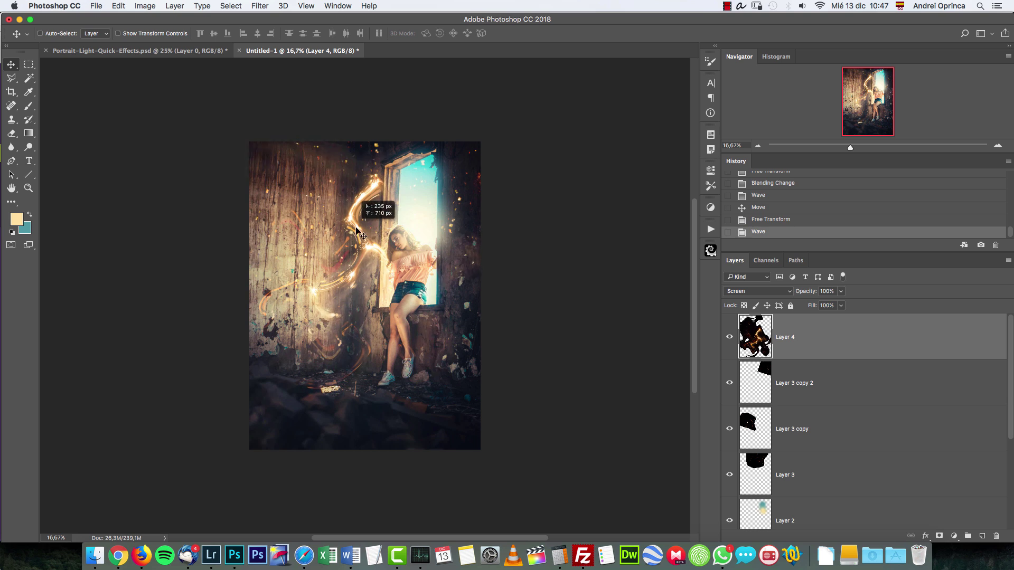
key("super+t")
mouse_move(519, 186)
left_mouse_down()
mouse_move(506, 157)
mouse_move(375, 37)
mouse_move(417, 198)
mouse_move(439, 215)
left_mouse_up()
key("Return")
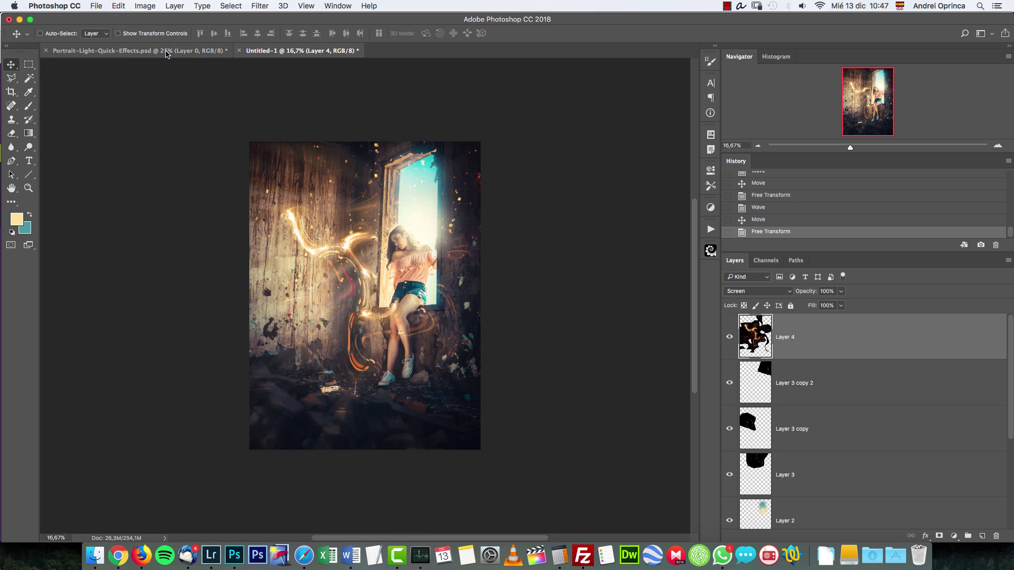
Step: Show all layers in Portrait-Light-Quick-Effects.psd to examine the finished light effect, and return to Untitled-1
left_click(140, 50)
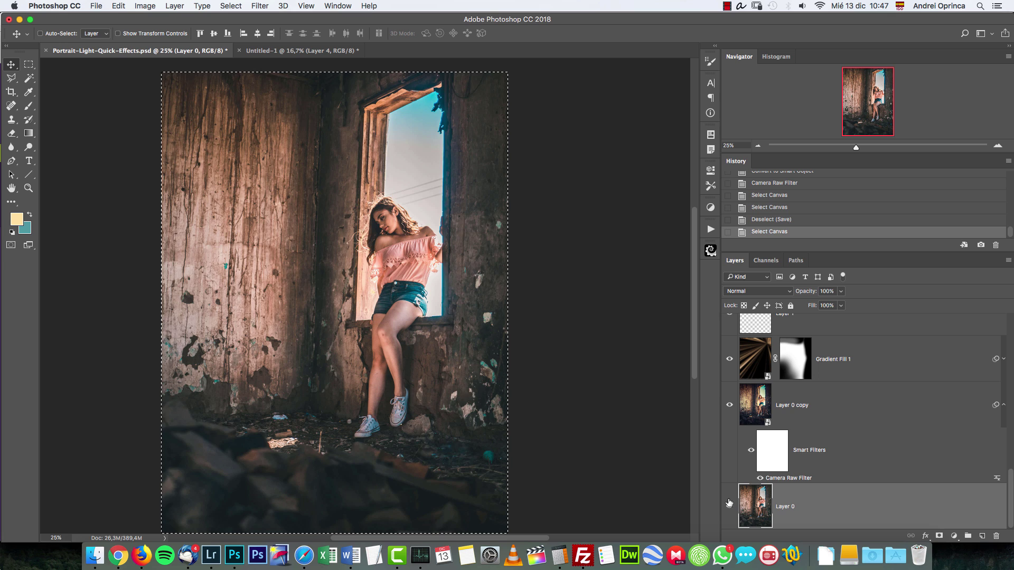
left_click(729, 506, "alt")
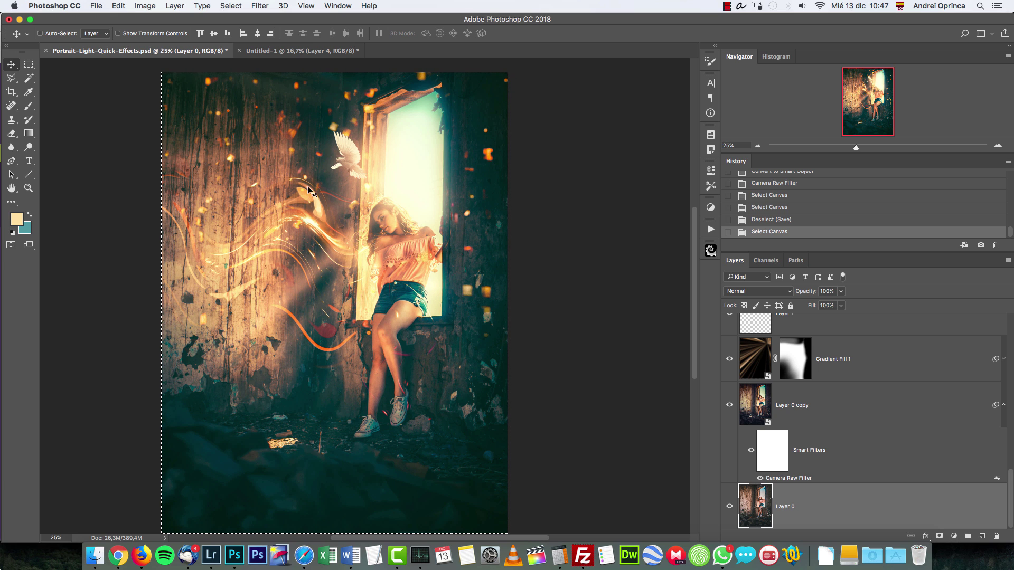
left_click(298, 51)
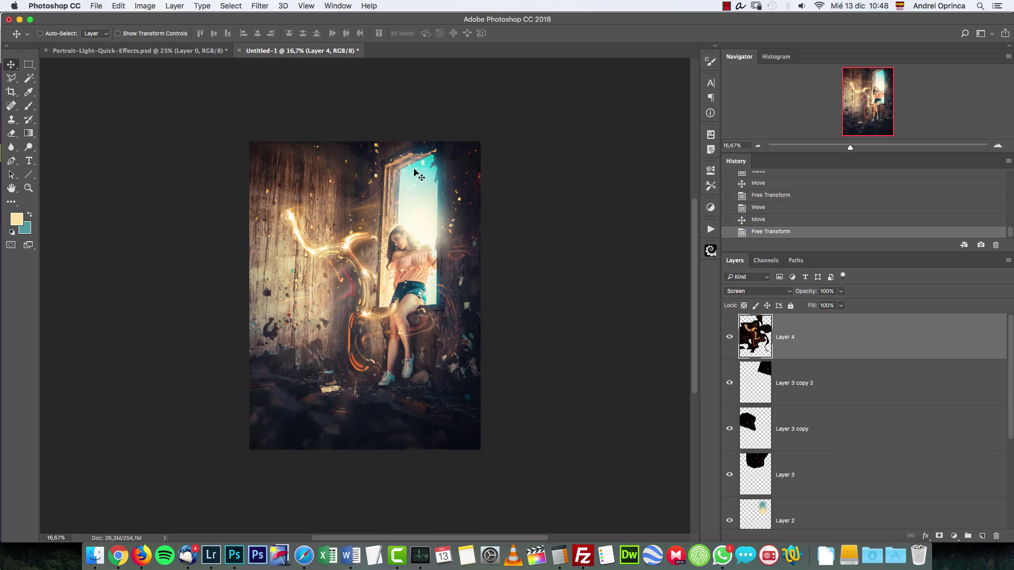
Step: Rotate the sparkler trails about 11° counterclockwise, scale them to about 123% width and 75% height, and place them at the model's head height
key("super+t")
left_click_drag(322, 128, 322, 199)
left_click_drag(467, 187, 440, 159)
left_click_drag(488, 335, 485, 295)
left_click_drag(503, 333, 547, 350)
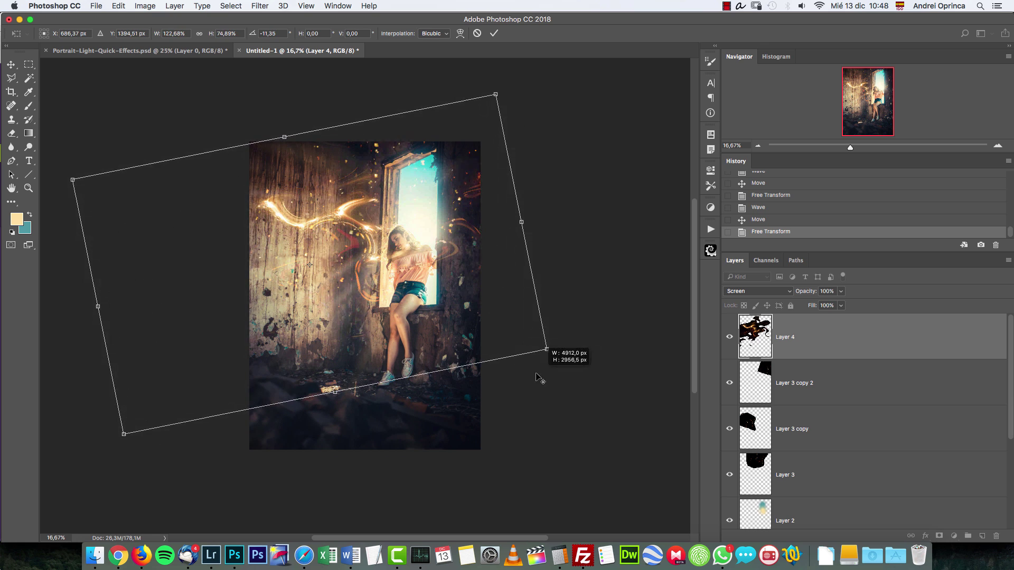
key("Return")
Step: Try to warp the sparkler trails into a curve across the wall and model, and undo the warp
key("ctrl+t")
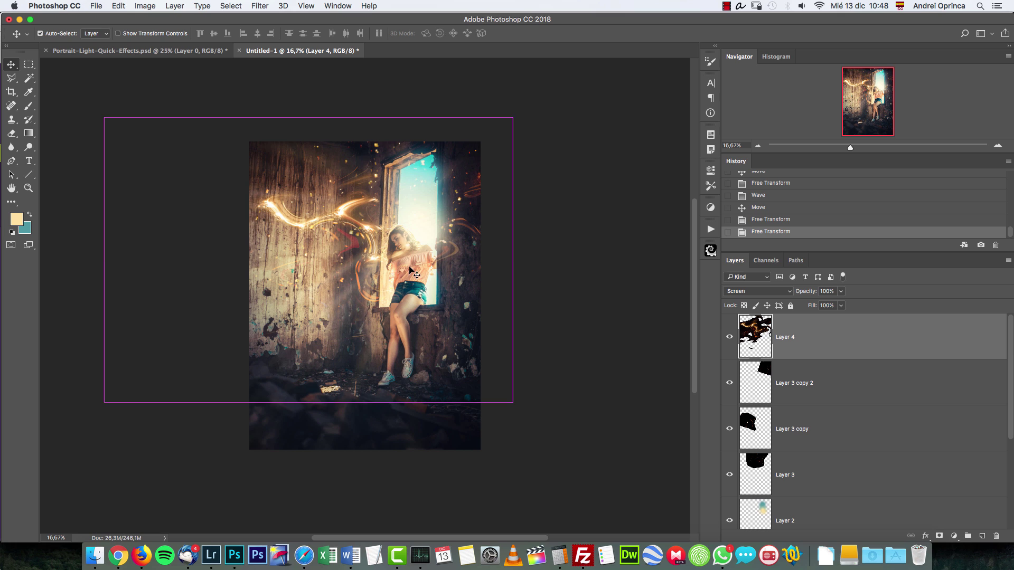
right_click(373, 237)
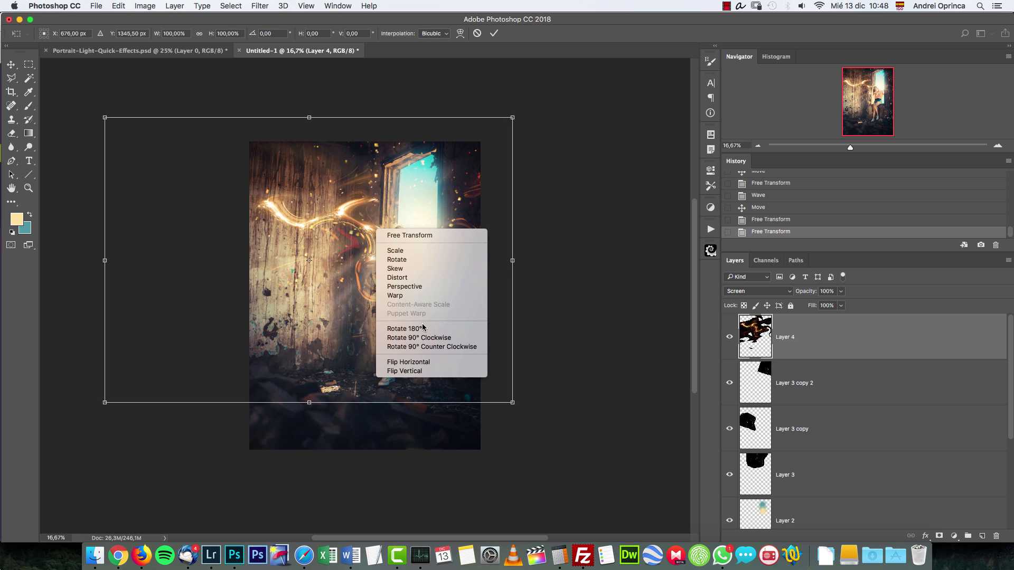
left_click(417, 295)
mouse_move(293, 265)
left_mouse_down()
mouse_move(361, 226)
mouse_move(407, 242)
left_mouse_up()
left_click_drag(317, 126, 289, 317)
mouse_move(177, 391)
left_mouse_down()
mouse_move(318, 267)
mouse_move(325, 214)
left_mouse_up()
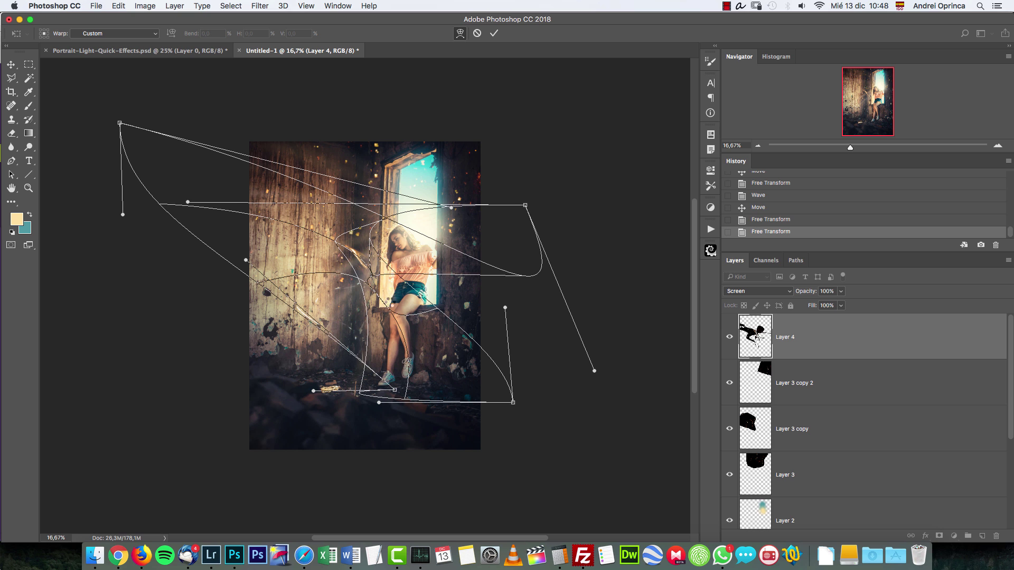
key("Return")
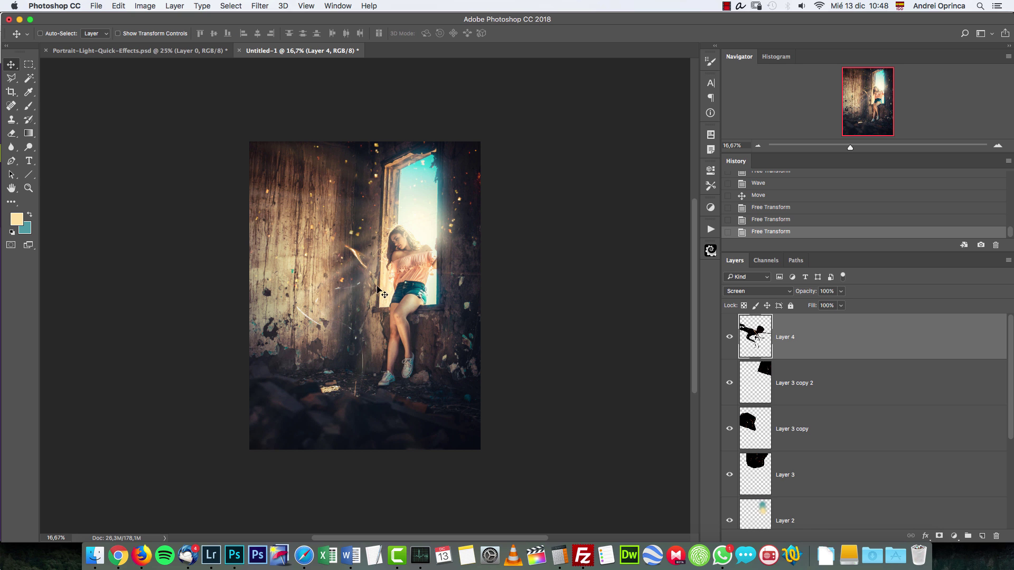
mouse_move(381, 285)
left_mouse_down()
mouse_move(386, 219)
mouse_move(417, 233)
mouse_move(403, 248)
mouse_move(327, 234)
mouse_move(460, 233)
mouse_move(388, 291)
left_mouse_up()
left_click(998, 146)
left_click(998, 146)
key("super+alt+z")
key("super+alt+z")
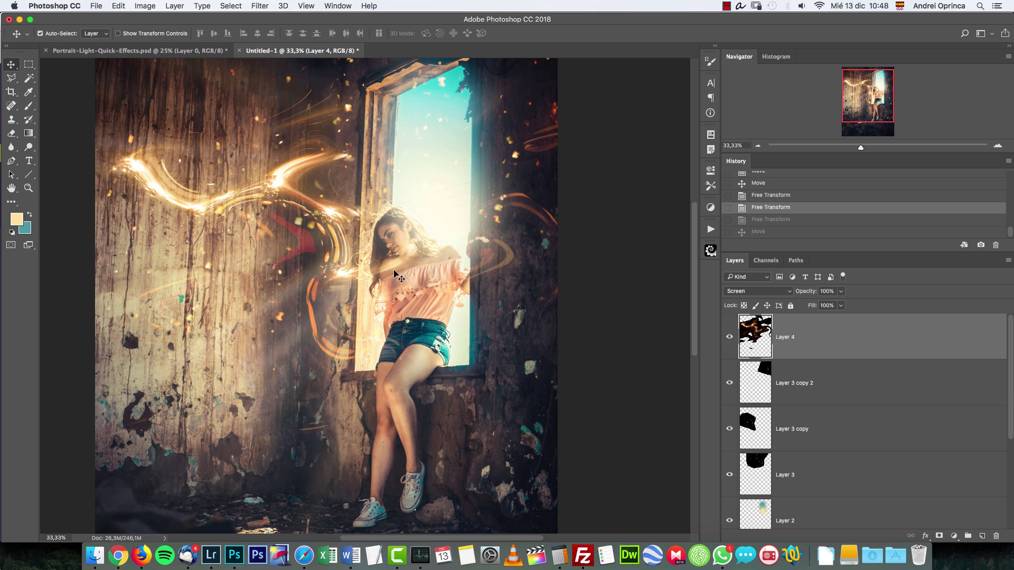
Step: Darken the sparkler layer's background with Levels, using input values 23, 0.80 and 255
key("super+l")
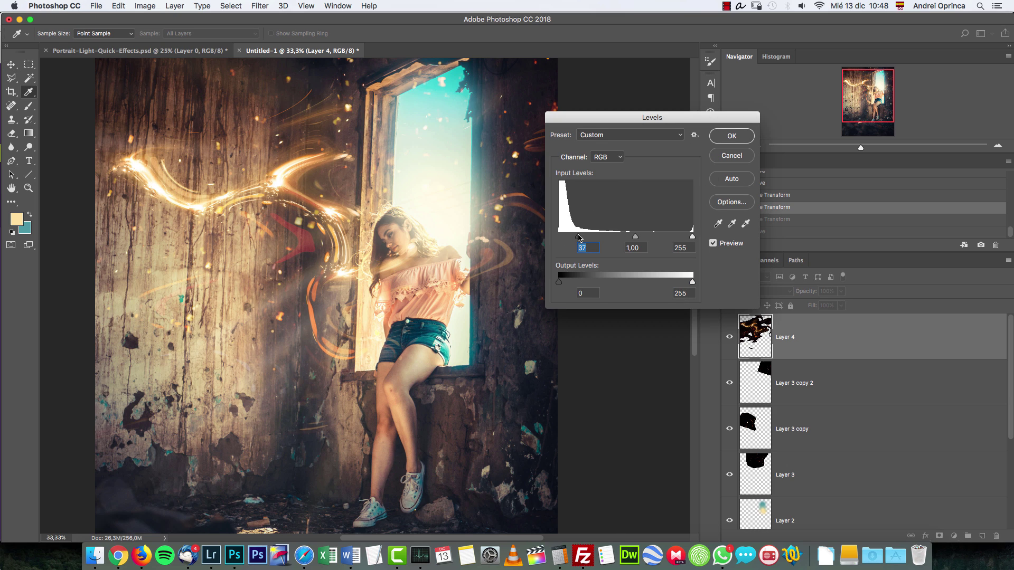
left_click_drag(642, 237, 645, 238)
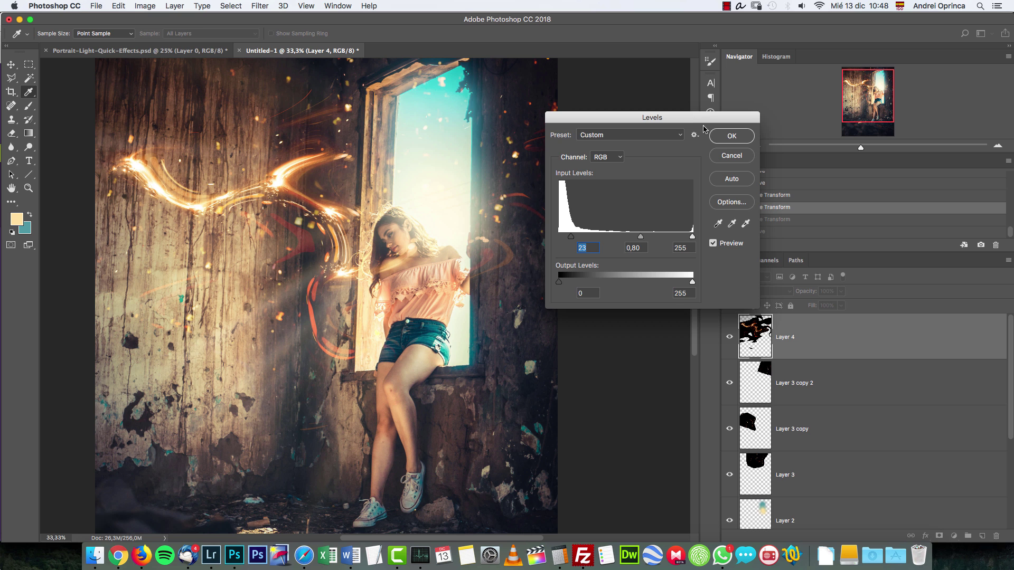
left_click(732, 136)
Step: Reapply the last Wave filter to the shifted sparkler trails and position them so they run down to the model's head
mouse_move(356, 273)
left_mouse_down()
mouse_move(399, 273)
mouse_move(343, 254)
mouse_move(371, 249)
left_mouse_up()
left_click(758, 146)
left_click(258, 5)
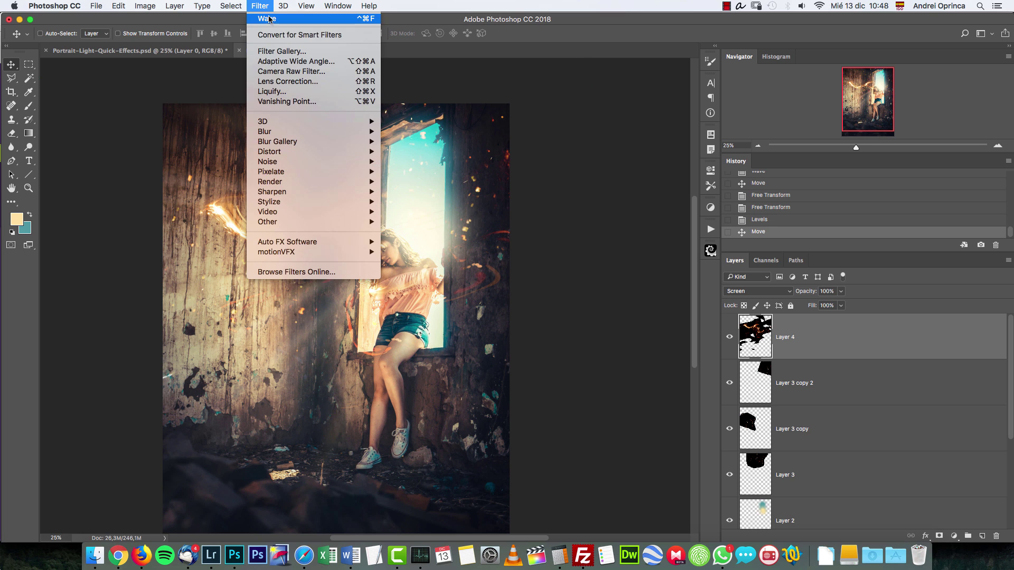
left_click(281, 53)
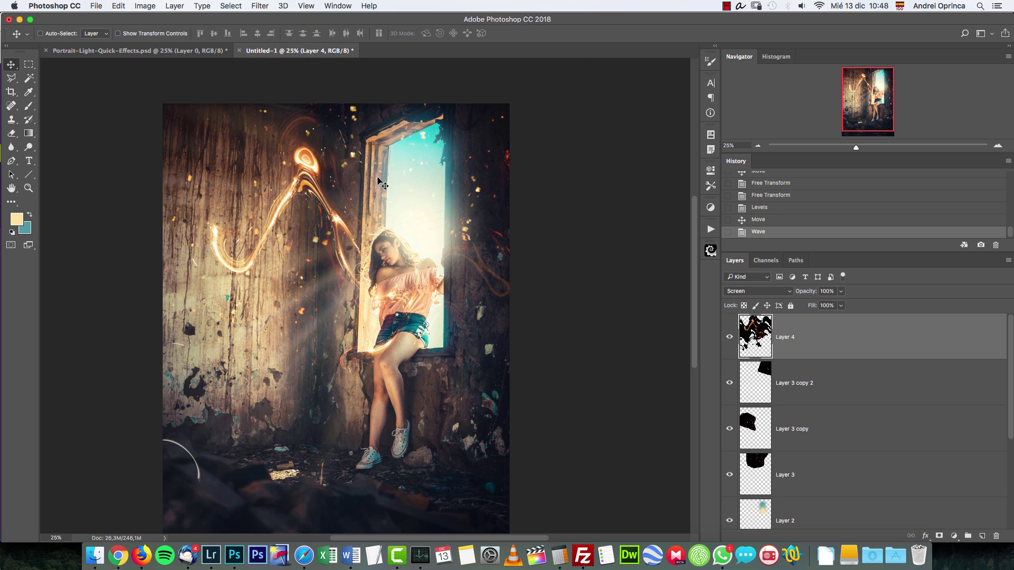
mouse_move(385, 212)
left_mouse_down()
mouse_move(399, 188)
mouse_move(426, 192)
mouse_move(398, 183)
mouse_move(392, 199)
mouse_move(399, 181)
mouse_move(395, 200)
left_mouse_up()
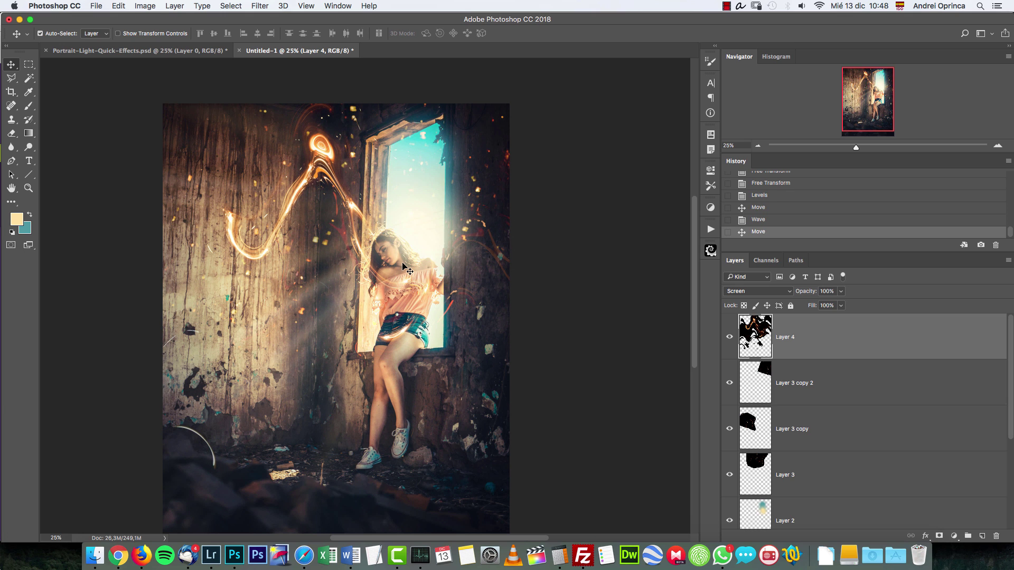
Step: Paste the sparkler image as a new layer, set it to Screen, and place the spark beside the model's legs
key("cmd+j")
key("cmd+z")
key("cmd+v")
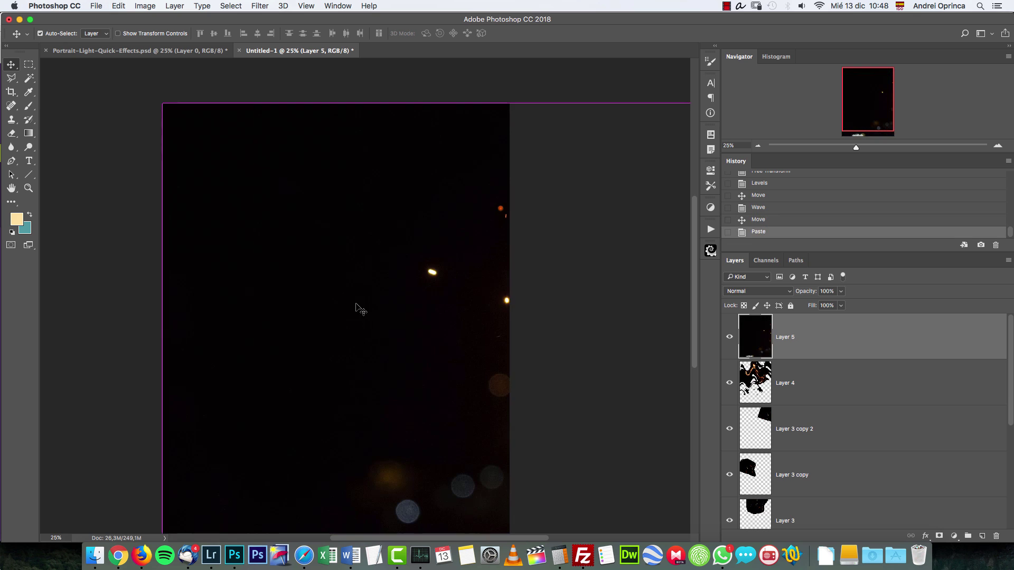
left_click(760, 292)
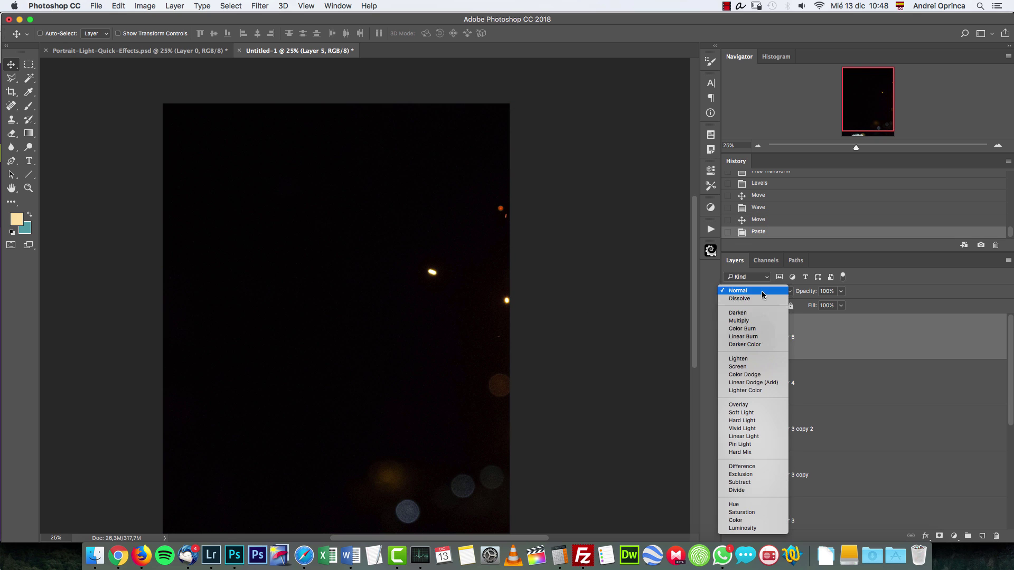
left_click(737, 366)
left_click_drag(452, 269, 465, 250)
left_click_drag(532, 197, 309, 268)
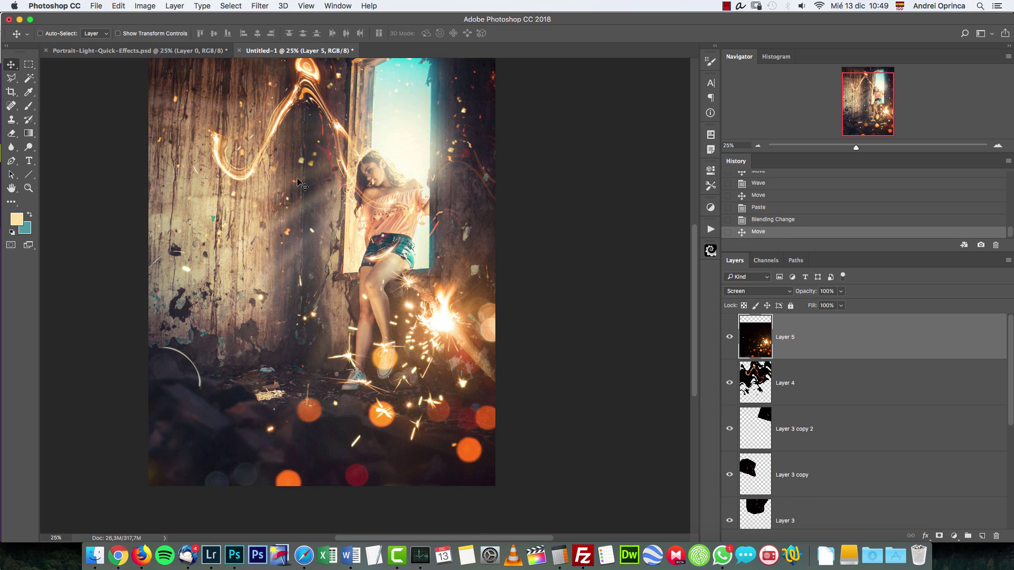
Step: Apply the last Wave filter to the newly pasted sparkler layer
left_click(258, 6)
left_click(351, 161)
key("super+f")
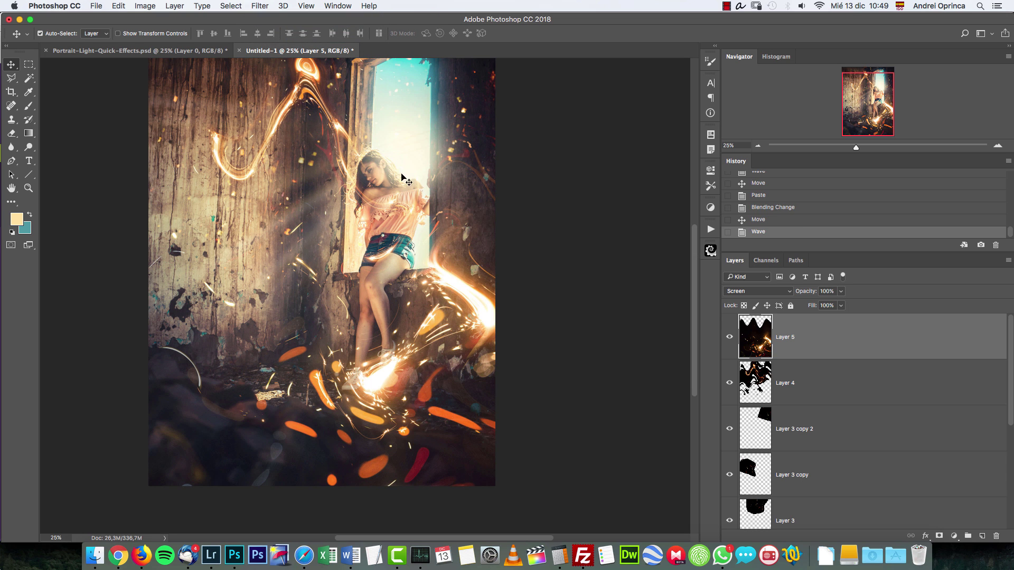
Step: Rotate the new sparkler layer about 35° clockwise, move it onto the wall beside the model's legs, and reapply the Wave filter
key("super+t")
left_click_drag(554, 280, 396, 502)
left_click_drag(260, 271, 420, 265)
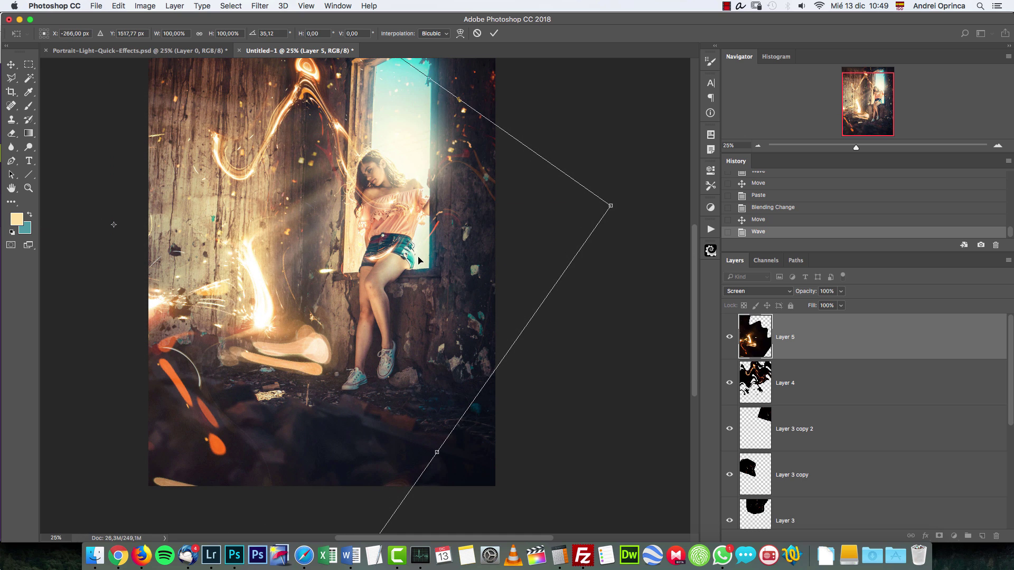
left_click(260, 6)
key("Escape")
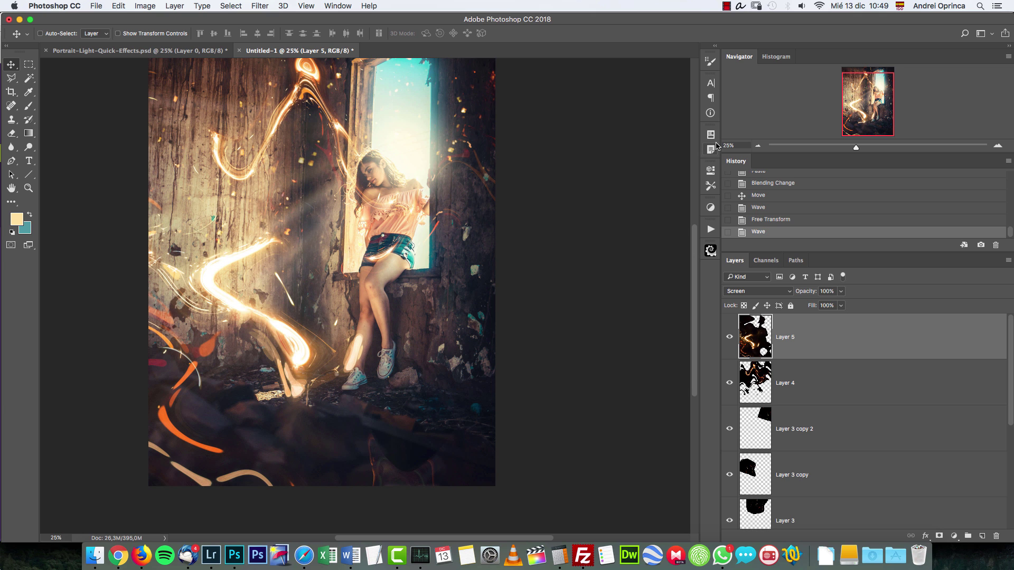
Step: Scale the new wavy trails down to about 35%, rotate them, and place them around the model's torso and arm
left_click(757, 147)
key("super+t")
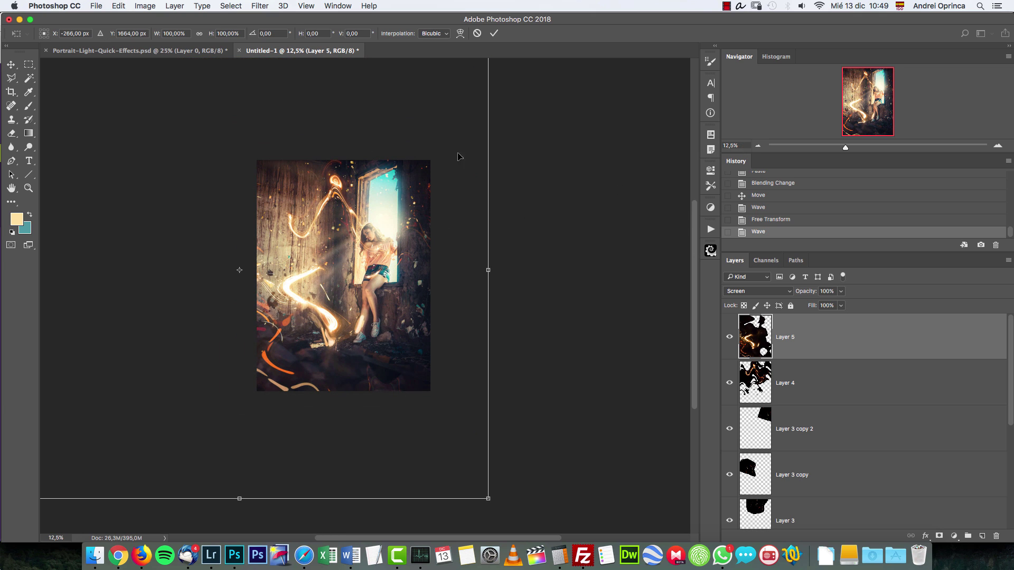
left_click_drag(488, 497, 344, 344)
left_click_drag(280, 295, 426, 236)
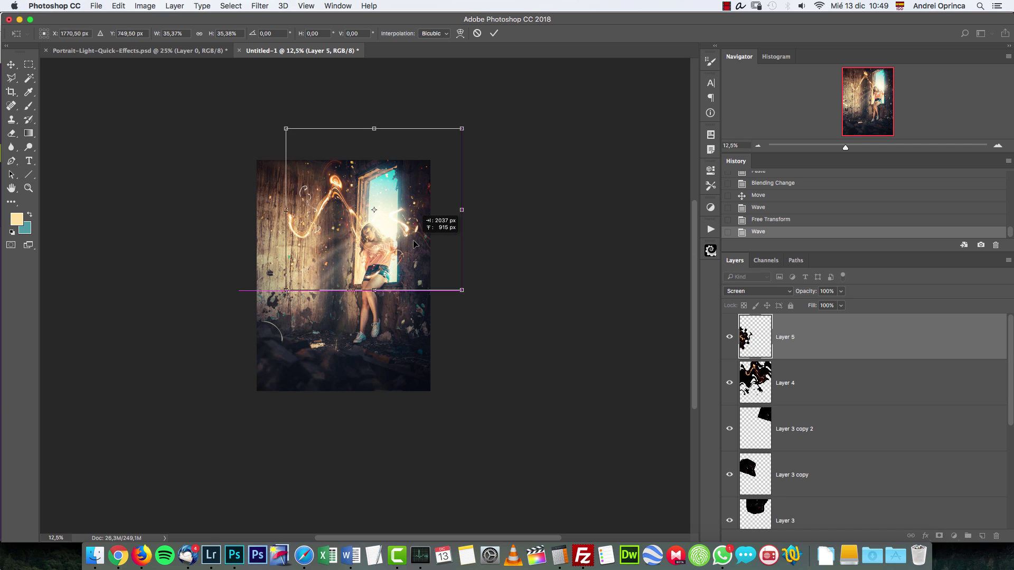
left_click_drag(482, 175, 327, 289)
left_click_drag(424, 191, 457, 236)
key("Return")
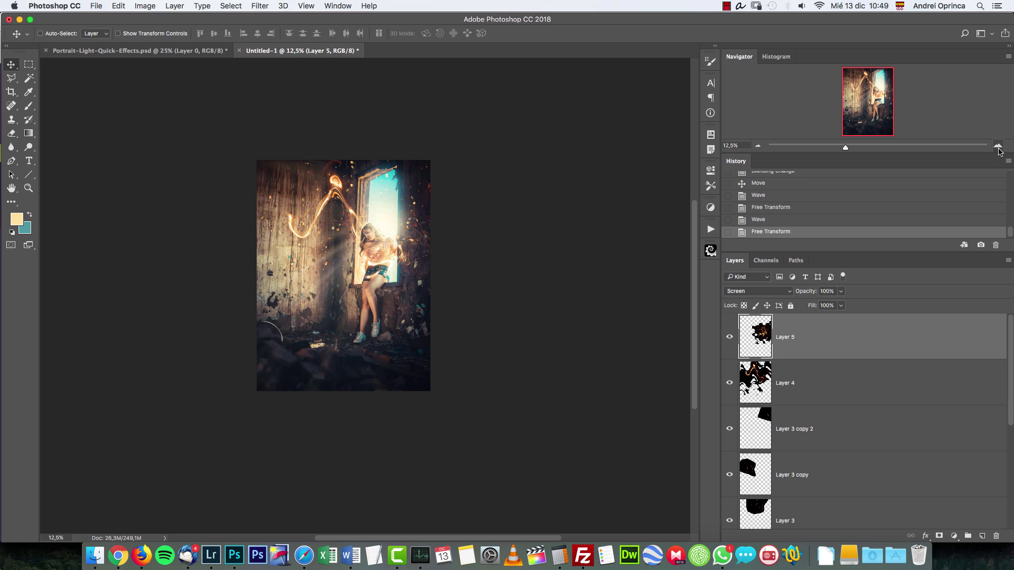
Step: Add a layer mask to Layer 5 and paint black over the model's torso to hide the trails there
scroll(437, 254, "up", 5)
scroll(437, 255, "right", 1)
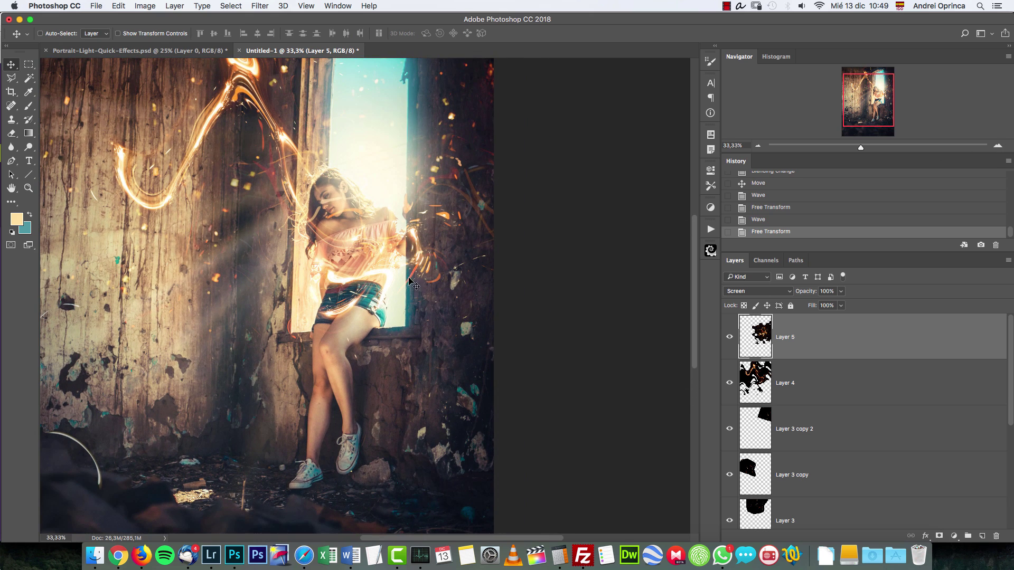
left_click(938, 535)
key("d")
key("b")
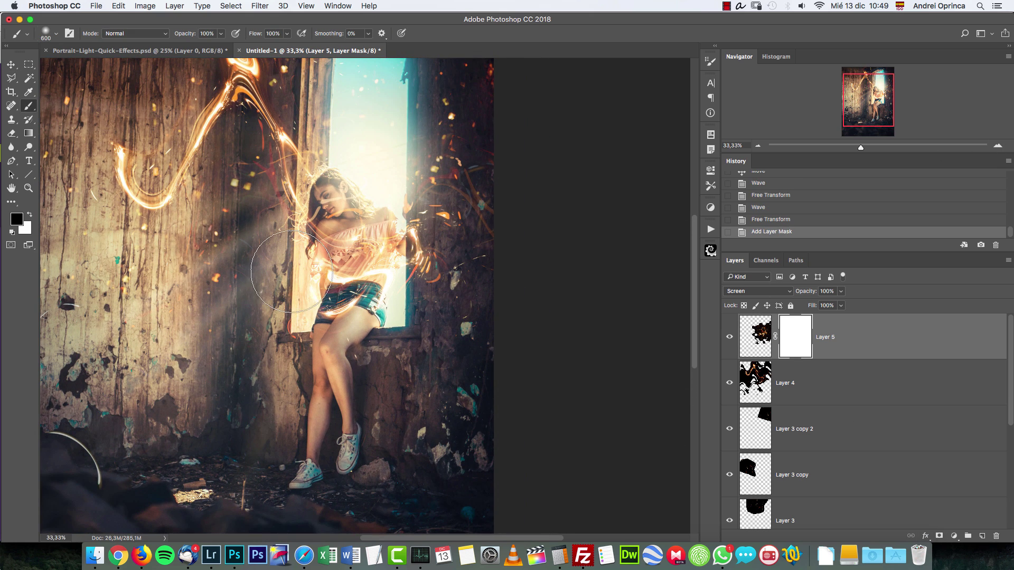
left_click(366, 273)
left_click(355, 267)
left_click(343, 285)
left_click(330, 304)
left_click(320, 317)
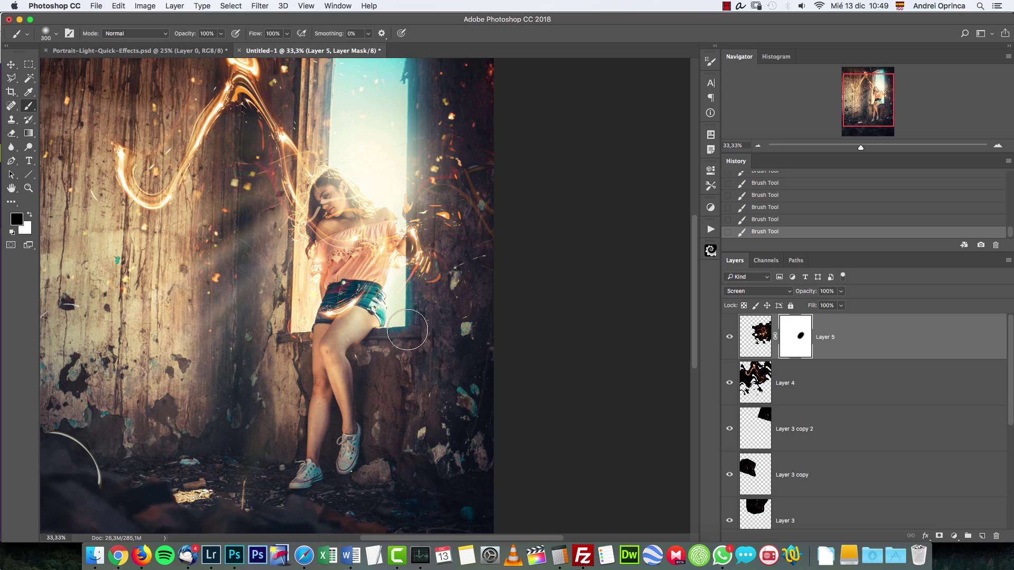
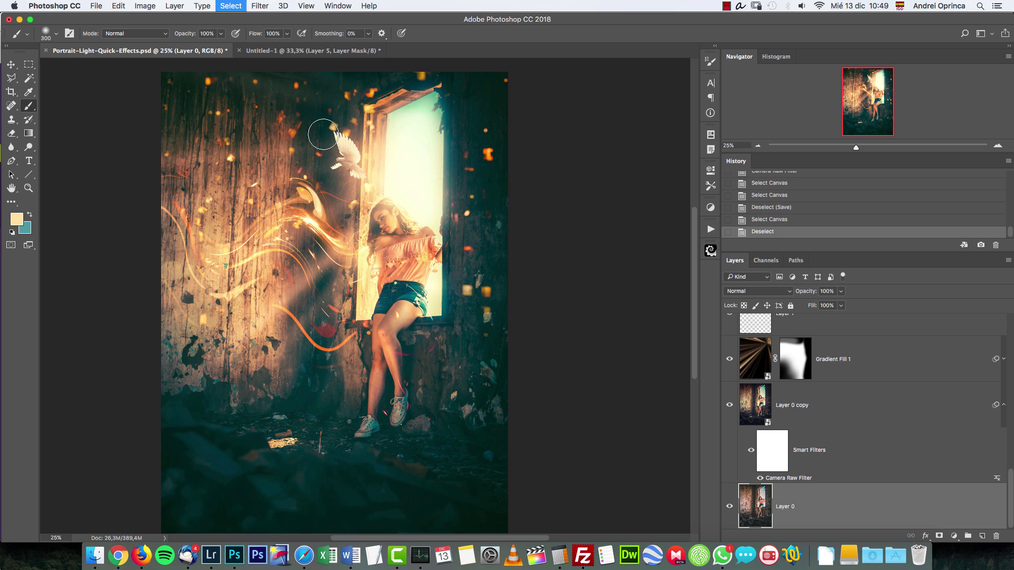
Step: Copy the dove layer from Portrait-Light-Quick-Effects.psd into Untitled-1 and place it beside the top loop of the light trails
key("v")
left_click_drag(1005, 487, 1008, 396)
left_click(897, 418)
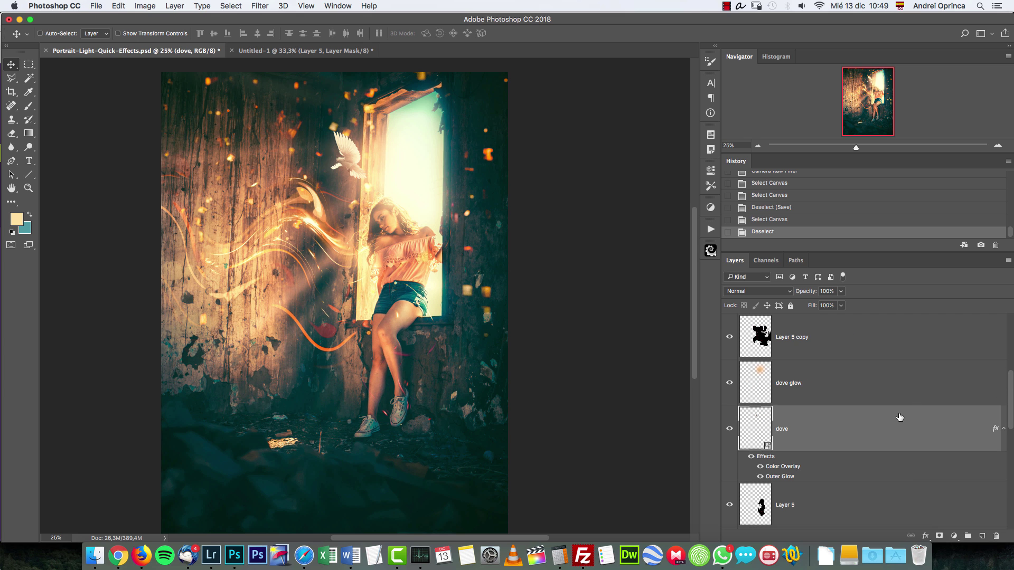
left_click_drag(339, 193, 307, 51)
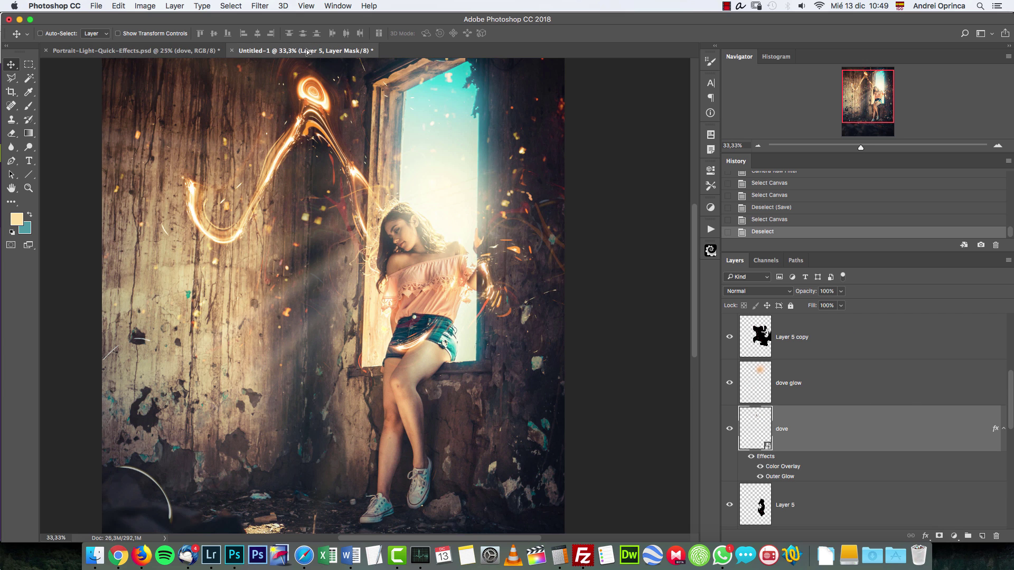
left_click_drag(326, 214, 441, 211)
Step: Toggle the dove layer's effects off and on, and examine its Outer Glow and Color Overlay settings
left_click(751, 364)
left_click(750, 364)
double_click(774, 385)
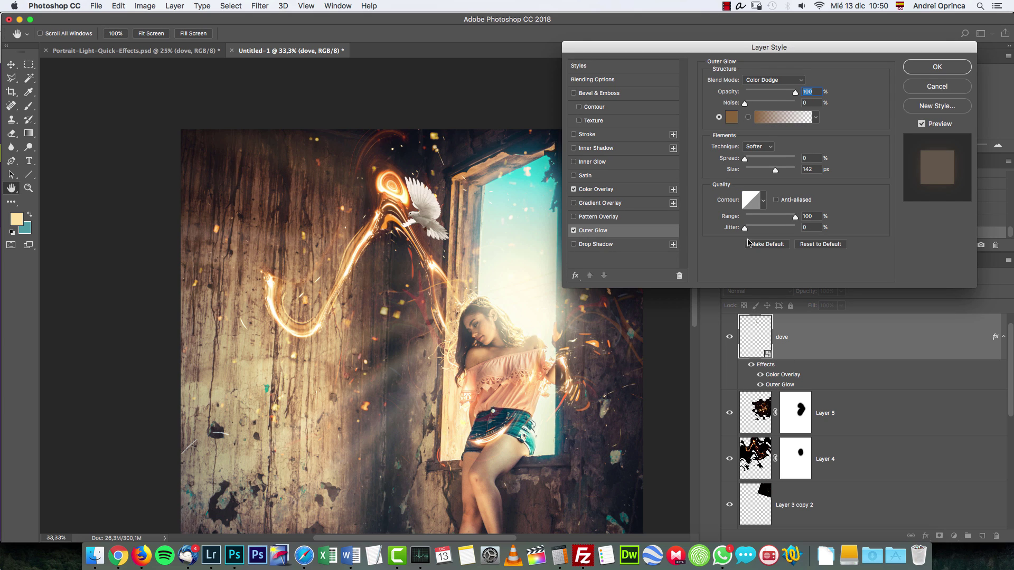
key("Escape")
double_click(783, 374)
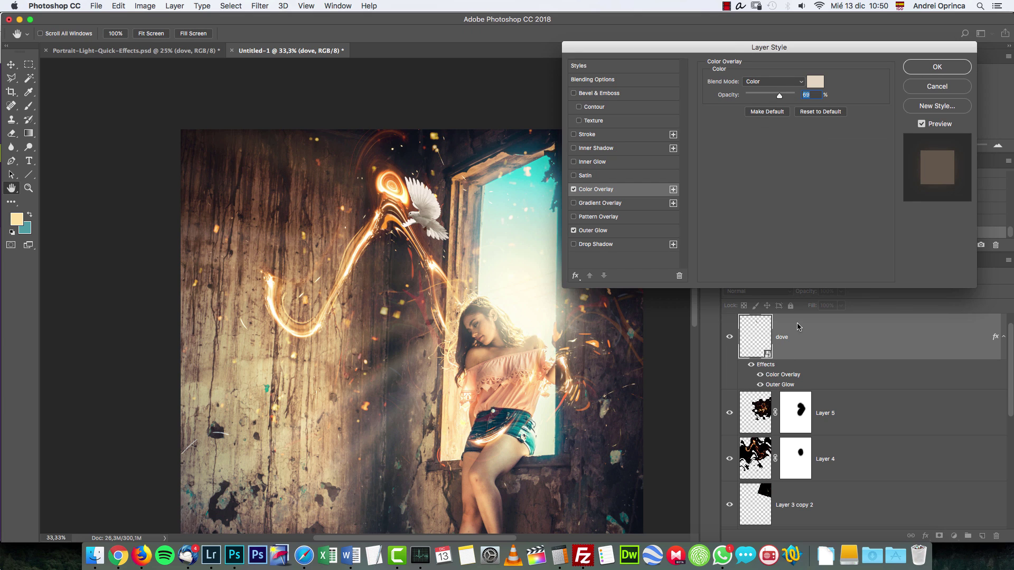
left_click(950, 71)
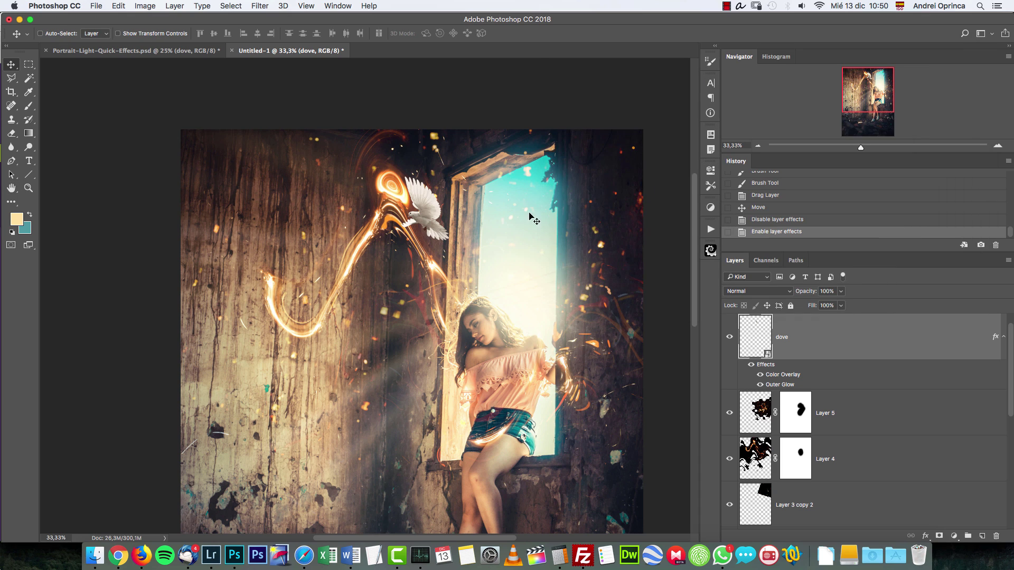
Step: Move the dove slightly lower, and add a new layer named glow above it in Screen blend mode
left_click_drag(459, 211, 463, 234)
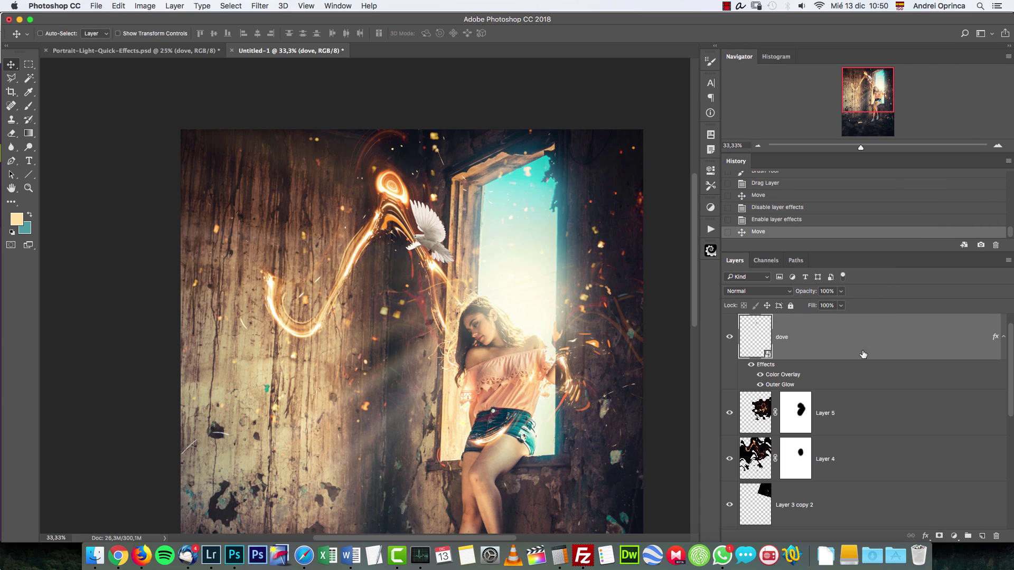
left_click(982, 535)
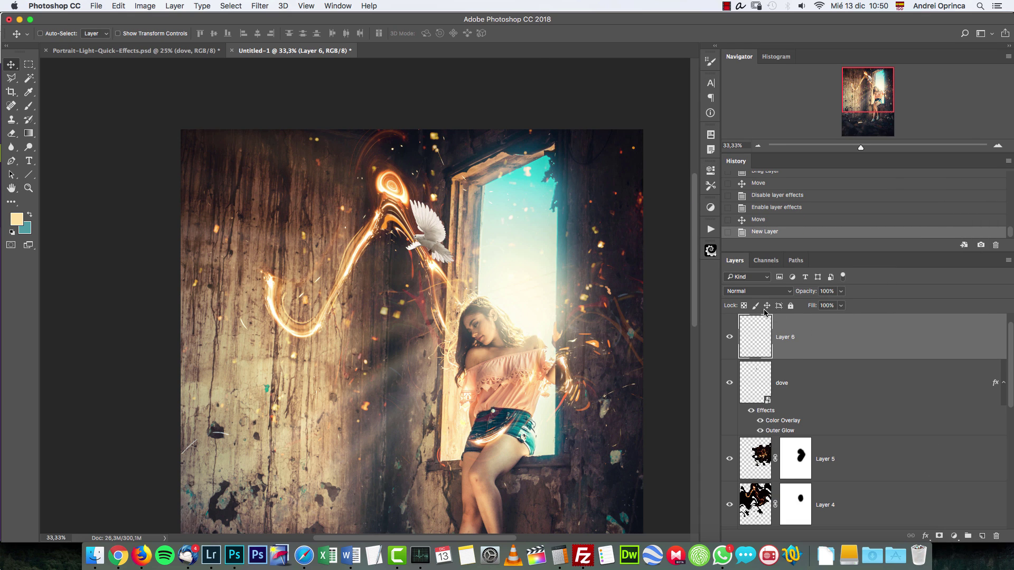
left_click(761, 290)
left_click(739, 366)
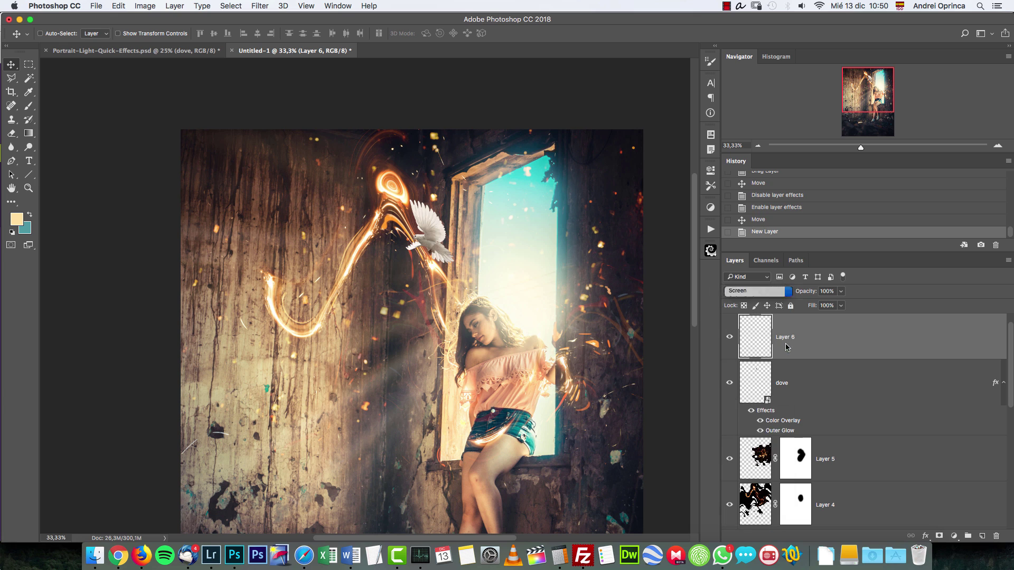
double_click(787, 338)
type("glow")
key("Return")
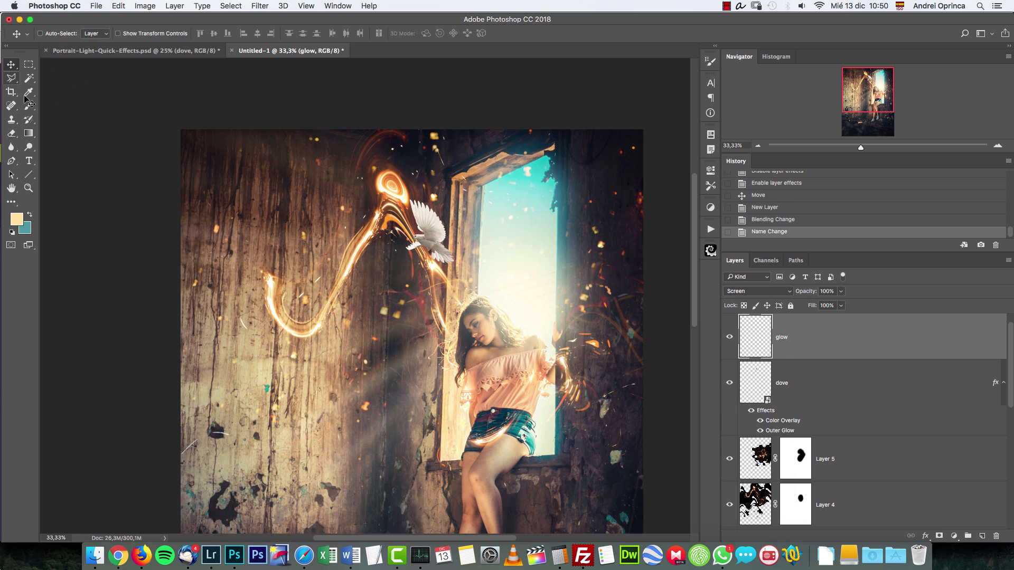
Step: Choose an orange foreground color and brush a large soft glow over the dove on the glow layer
scroll(337, 200, "right", 5)
scroll(337, 200, "down", 2)
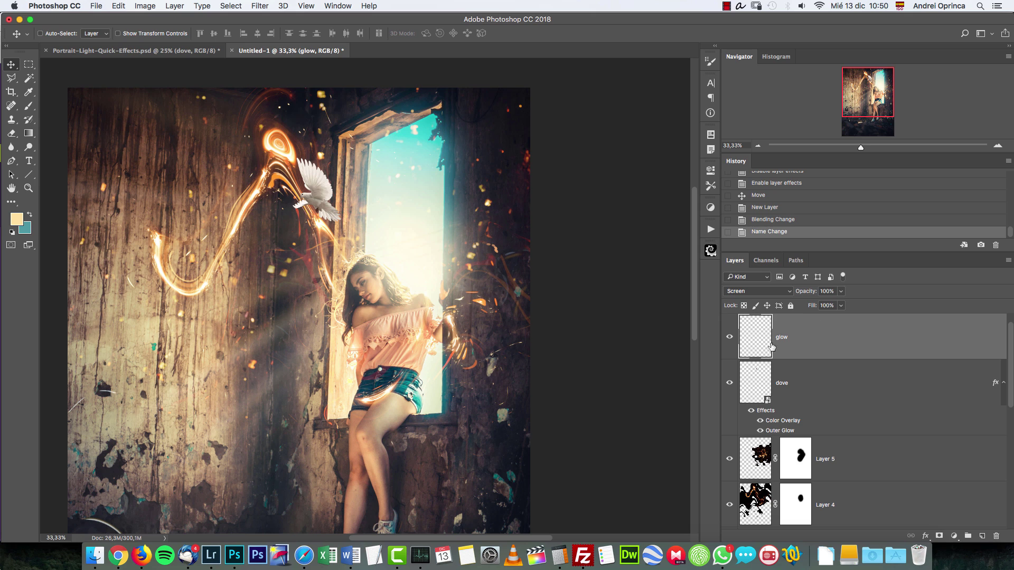
left_click(30, 107)
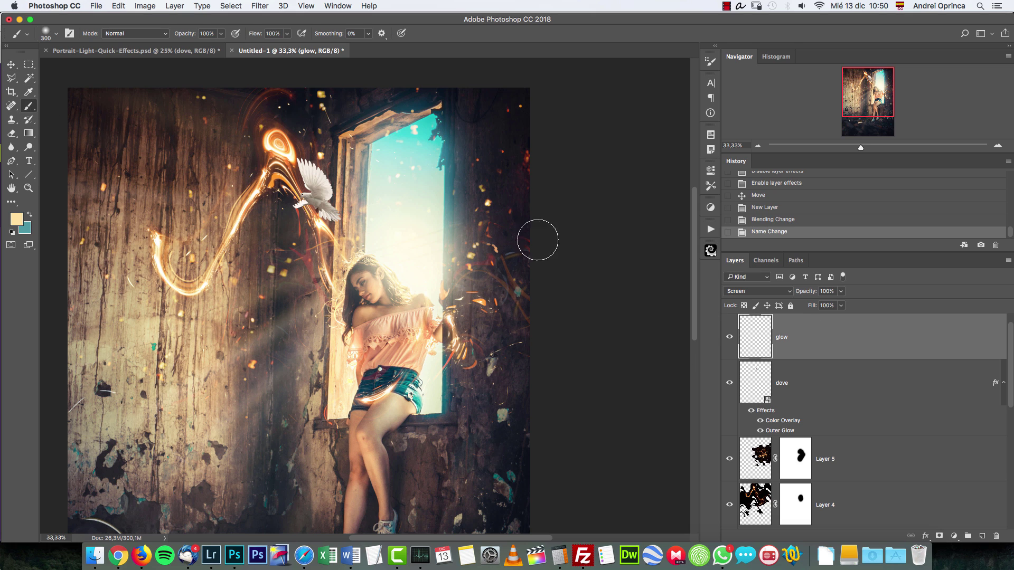
left_click(18, 219)
left_click_drag(780, 212, 781, 204)
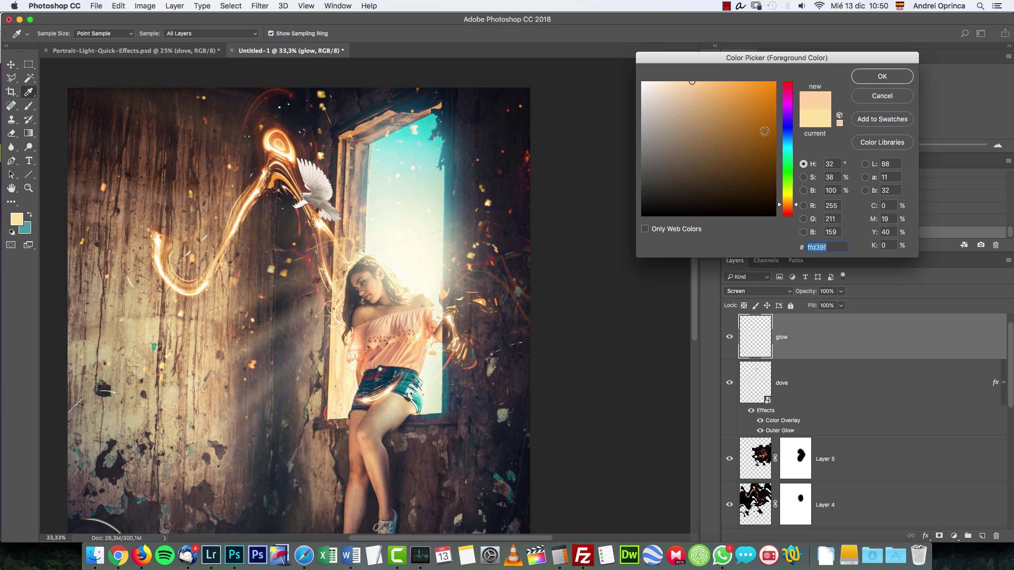
left_click(739, 98)
left_click(882, 77)
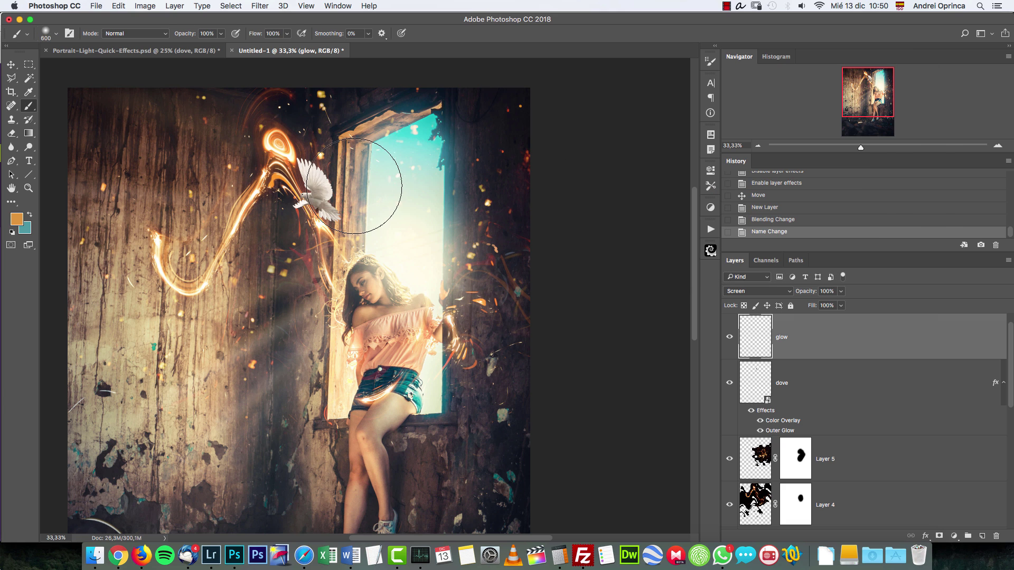
left_click(345, 212)
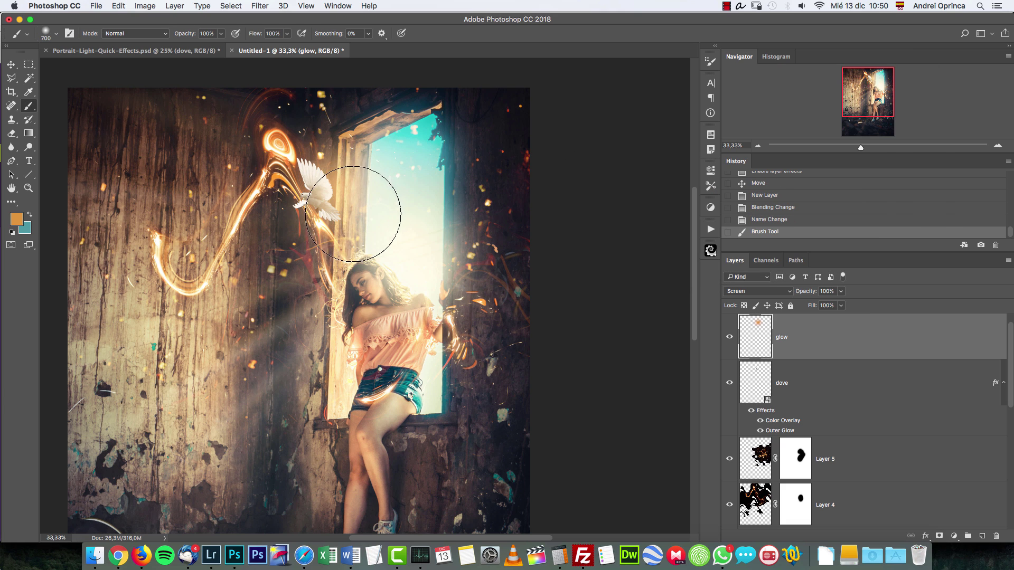
Step: Change the foreground color to muted brown #9a7a54 and paint another soft glow over the dove
left_click(16, 219)
left_click(698, 132)
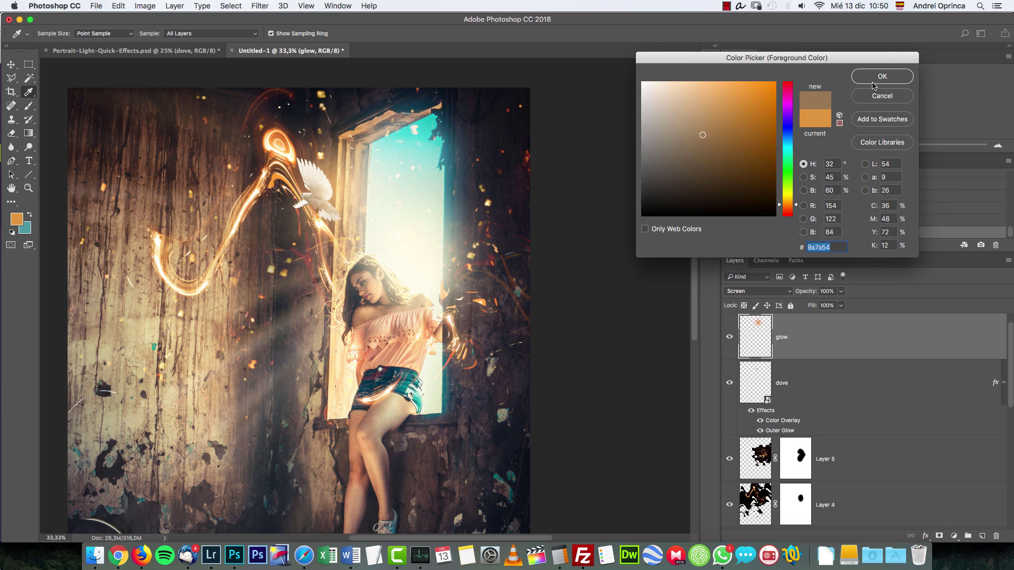
left_click(881, 76)
mouse_move(369, 238)
left_mouse_down()
mouse_move(418, 203)
mouse_move(417, 253)
mouse_move(457, 242)
left_mouse_up()
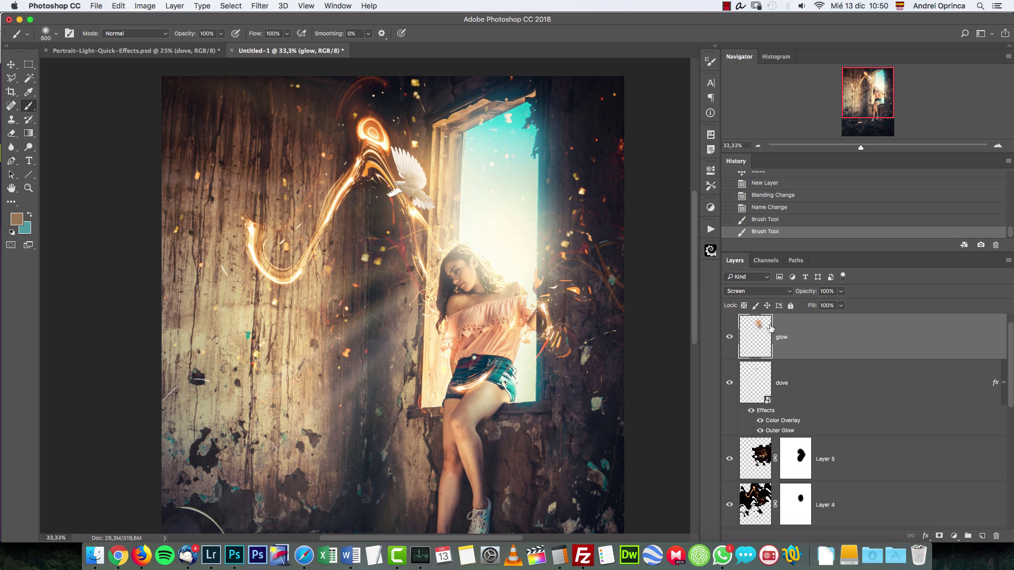
Step: Try further glow strokes over the dove with light peach #ffe3c1 and a muted brown, and undo them
left_click(16, 216)
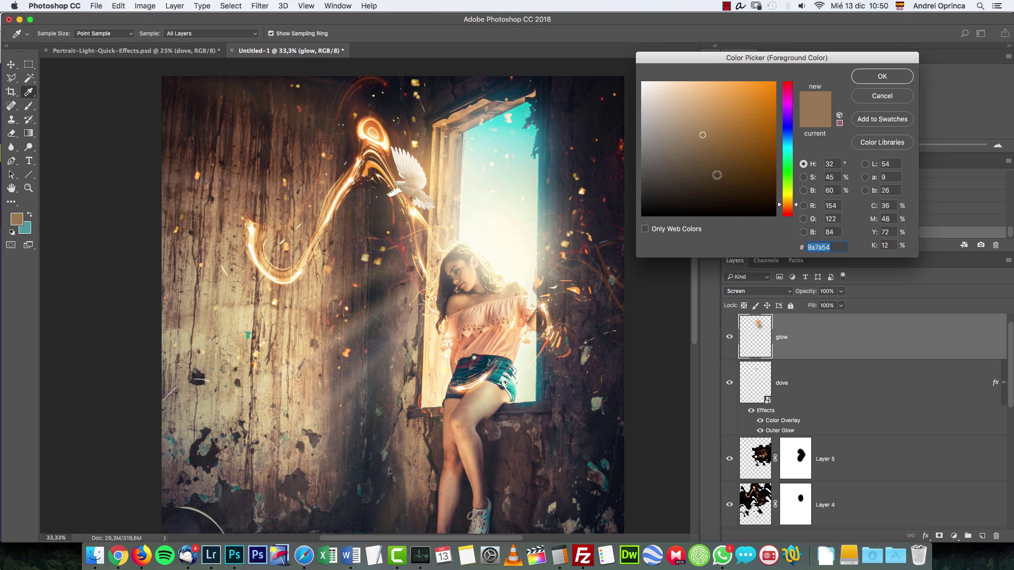
left_click_drag(718, 95, 687, 82)
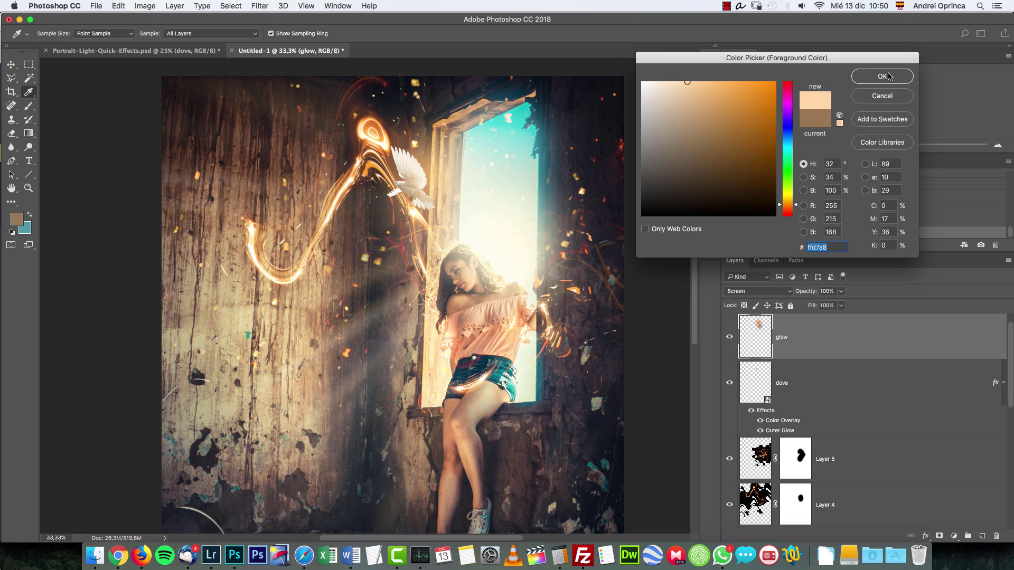
key("Return")
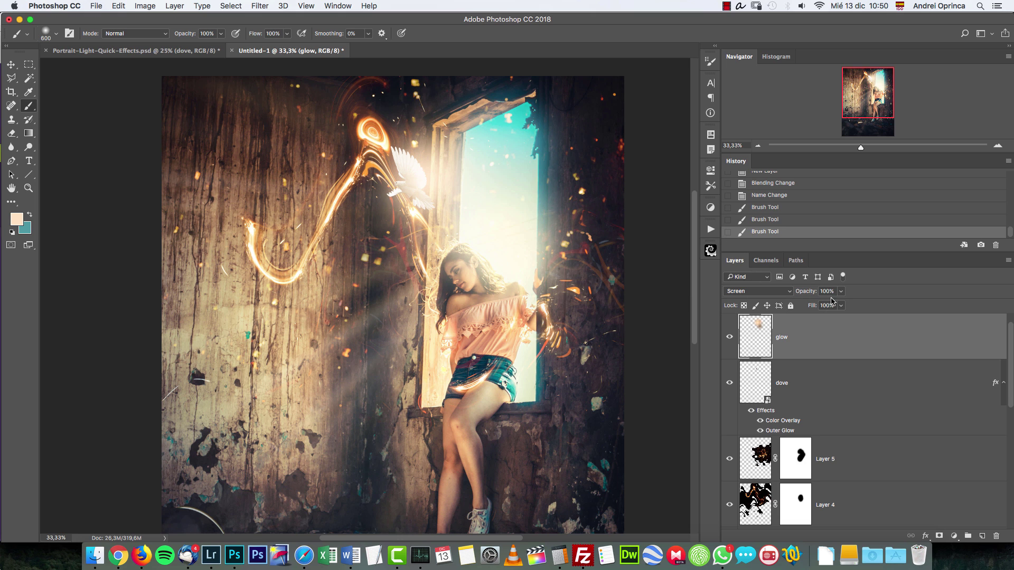
left_click(16, 219)
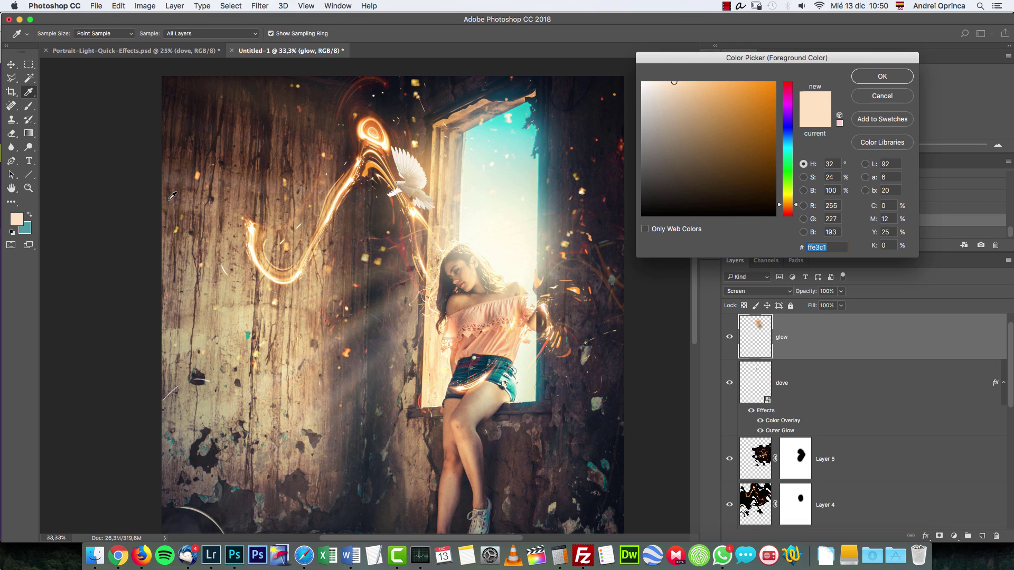
left_click(715, 133)
left_click(882, 76)
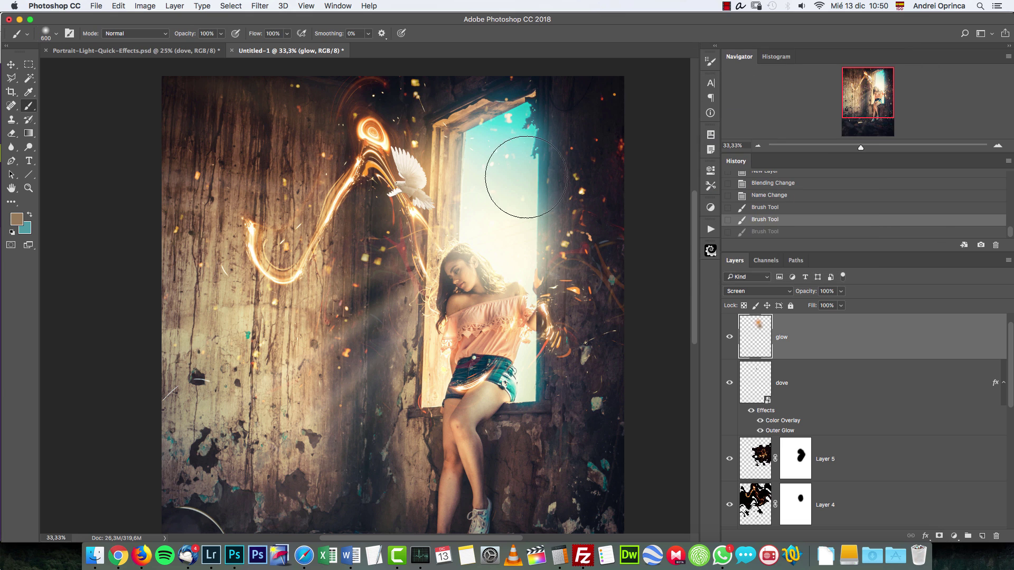
left_click(437, 185)
key("super+z")
Step: Add a Color Lookup adjustment layer above glow using the EdgyAmber.3DL LUT and set its opacity to 18%
left_click_drag(863, 99, 864, 105)
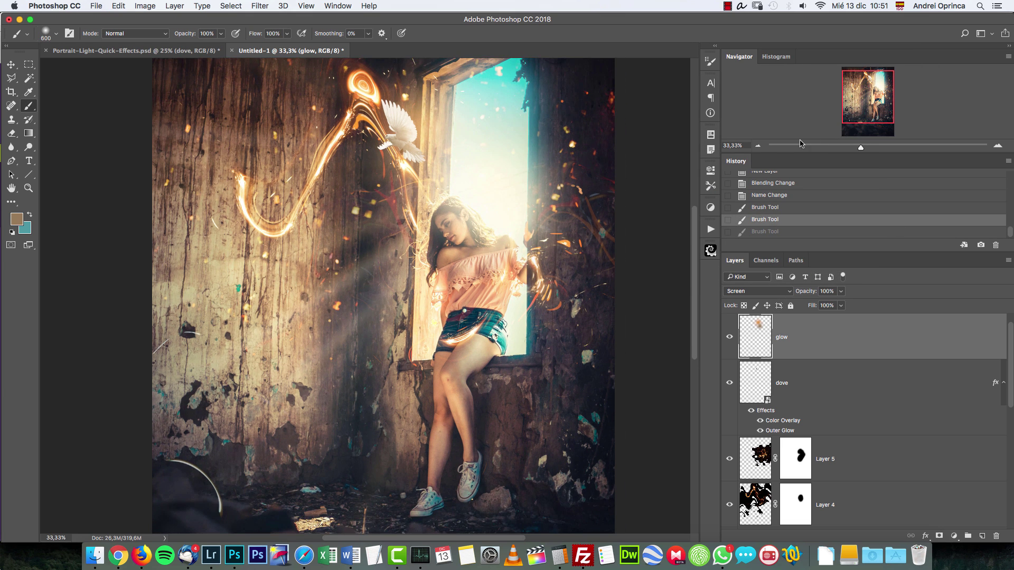
left_click(760, 145)
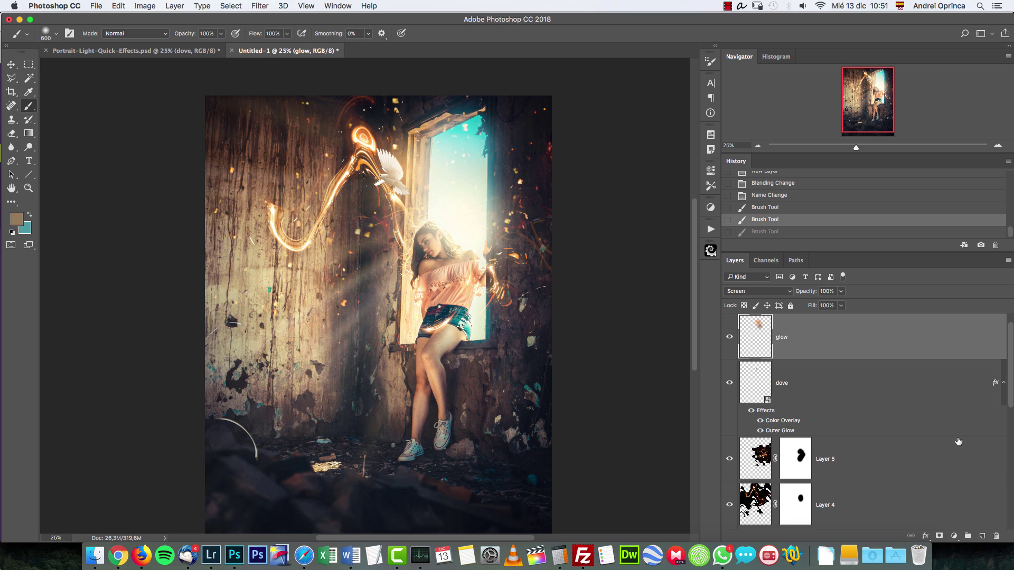
left_click(953, 535)
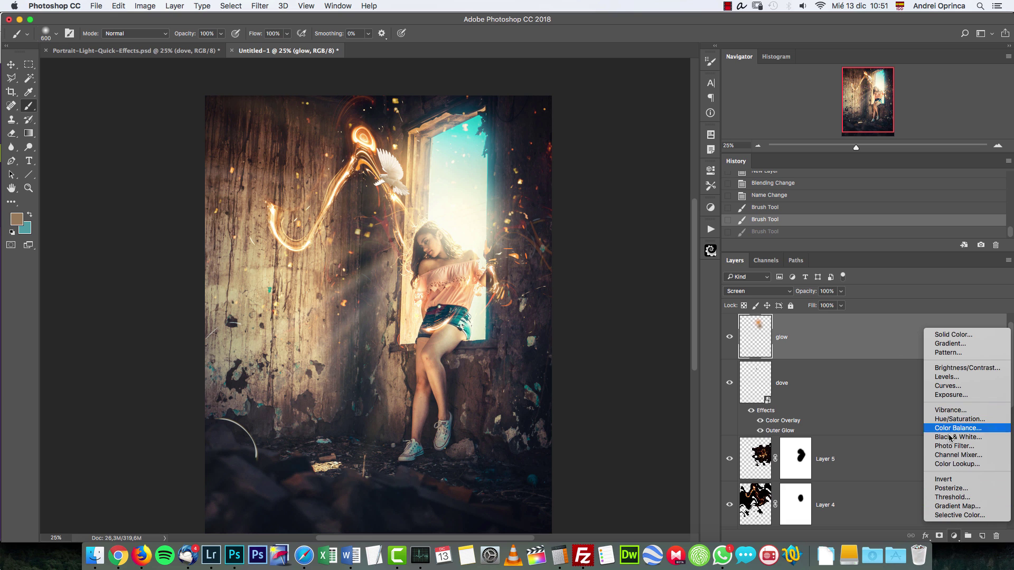
left_click(957, 464)
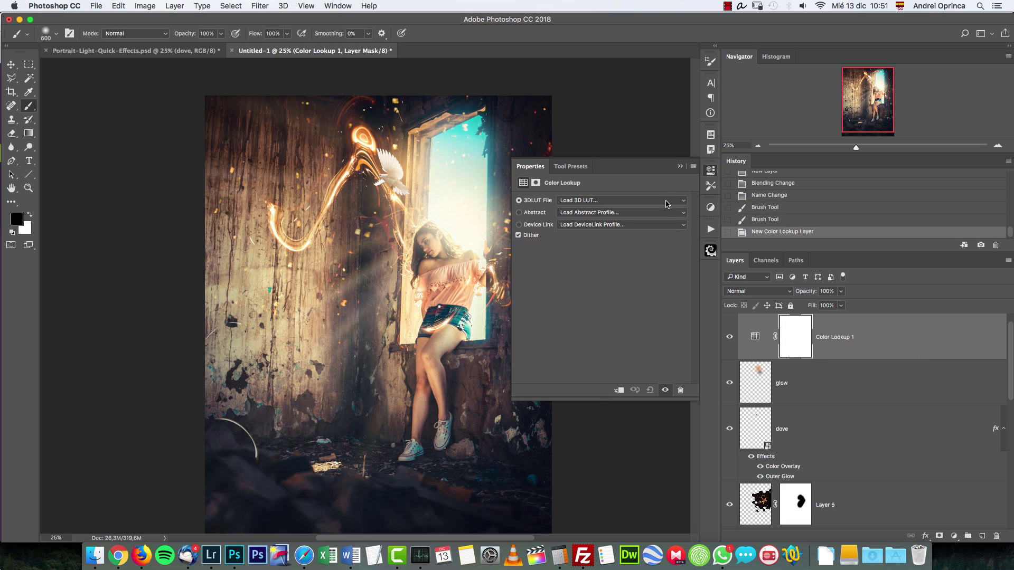
left_click(623, 201)
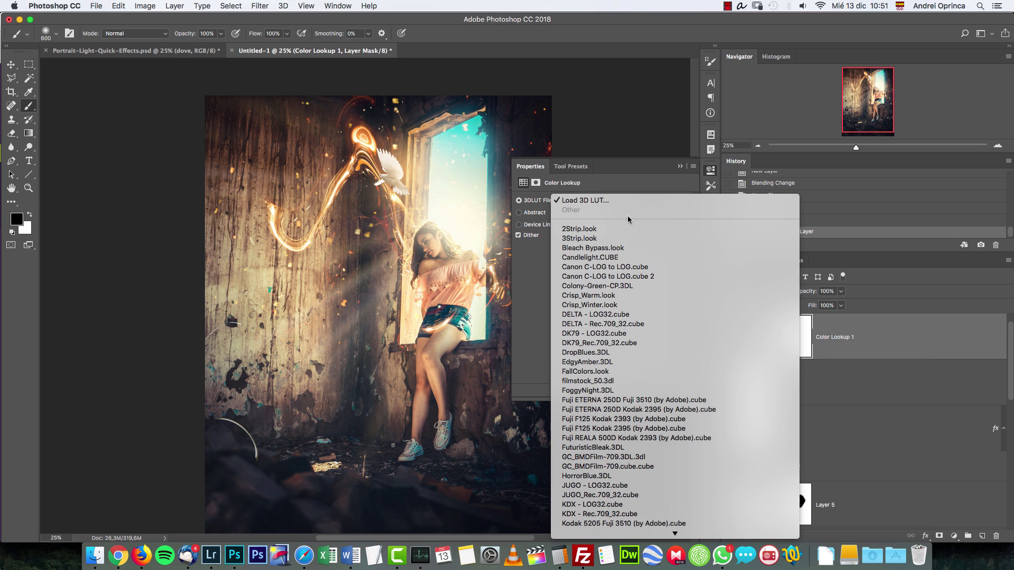
left_click(601, 362)
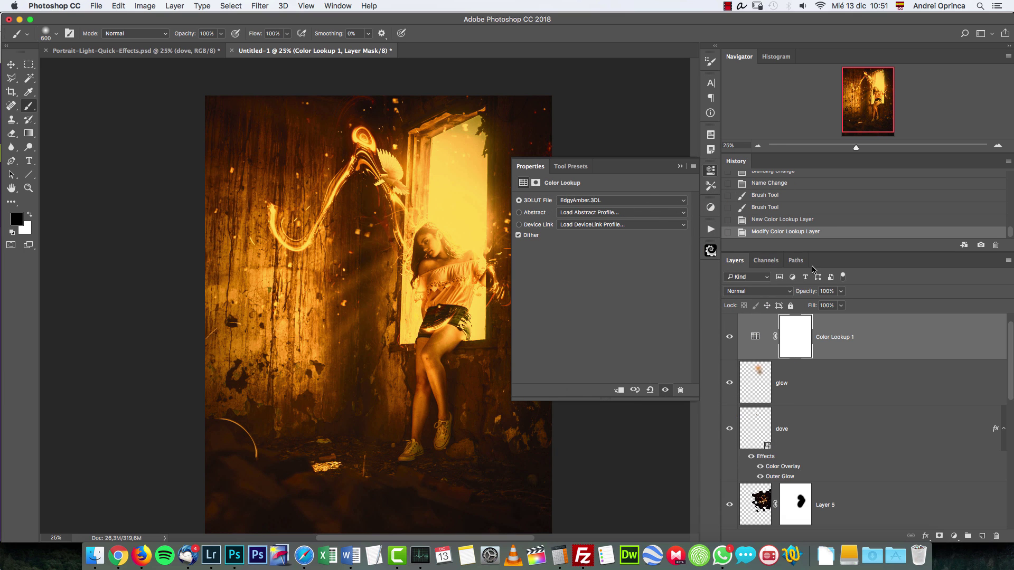
left_click(680, 165)
left_click(833, 291)
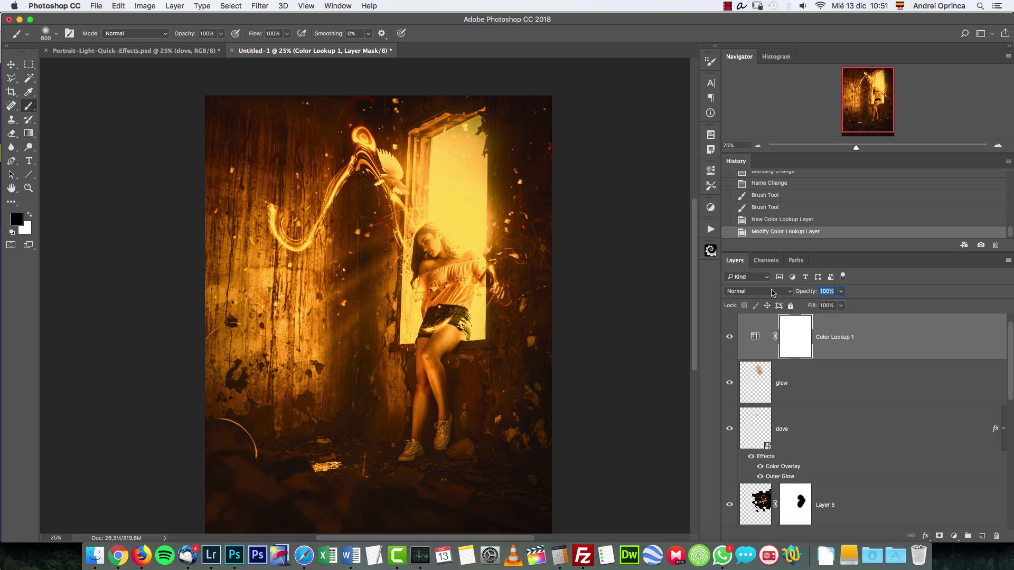
type("18")
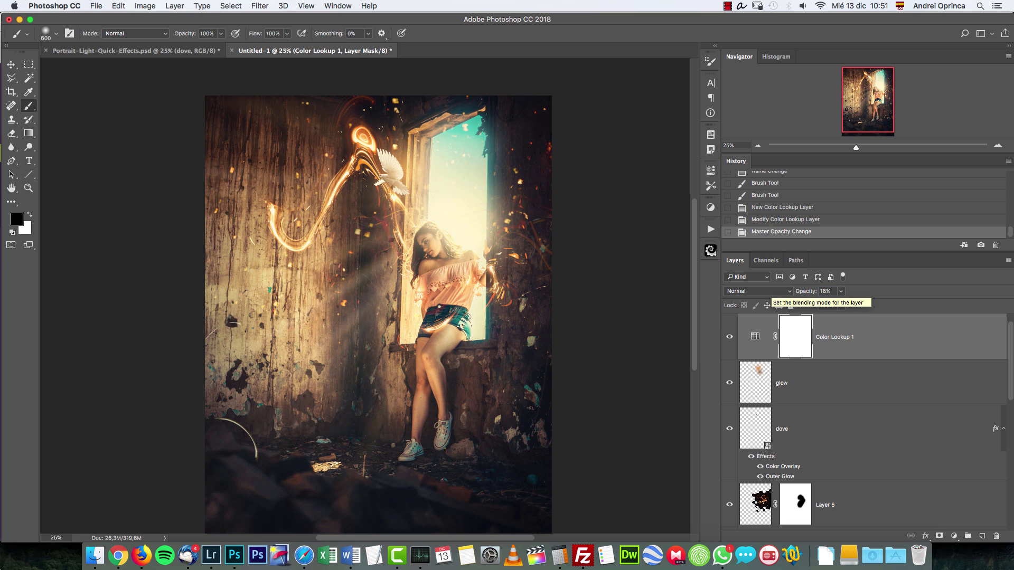
Step: Limit Color Lookup 1 to the midtones by moving both Blend If sliders of the underlying layer inward
double_click(855, 328)
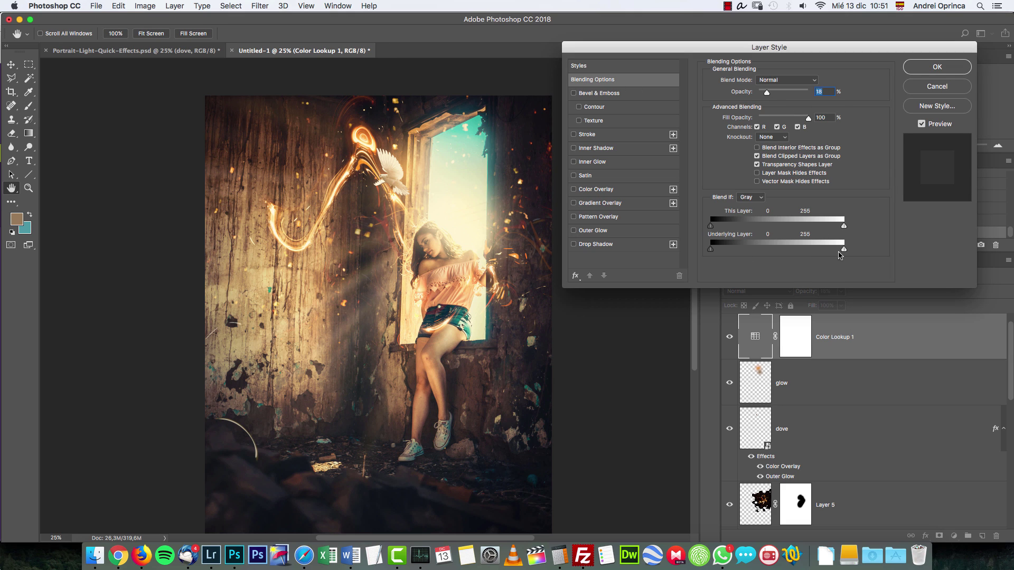
left_click_drag(843, 249, 811, 250)
left_click_drag(710, 249, 744, 250)
left_click_drag(811, 252, 798, 251)
left_click(936, 67)
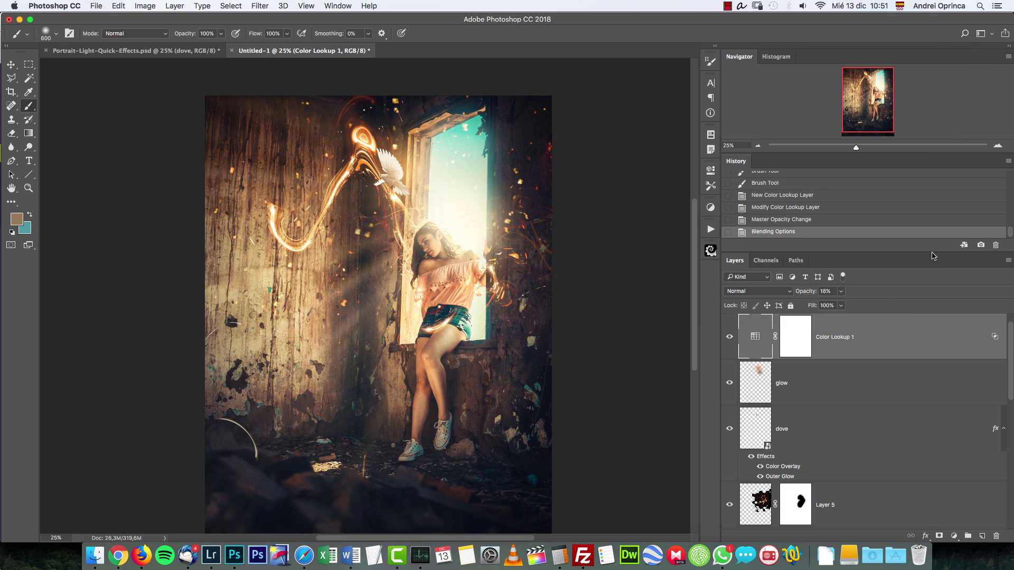
Step: Add a Curves adjustment layer and shape its Red channel with points at input 6, output 0 and input 150, output 141
left_click(954, 535)
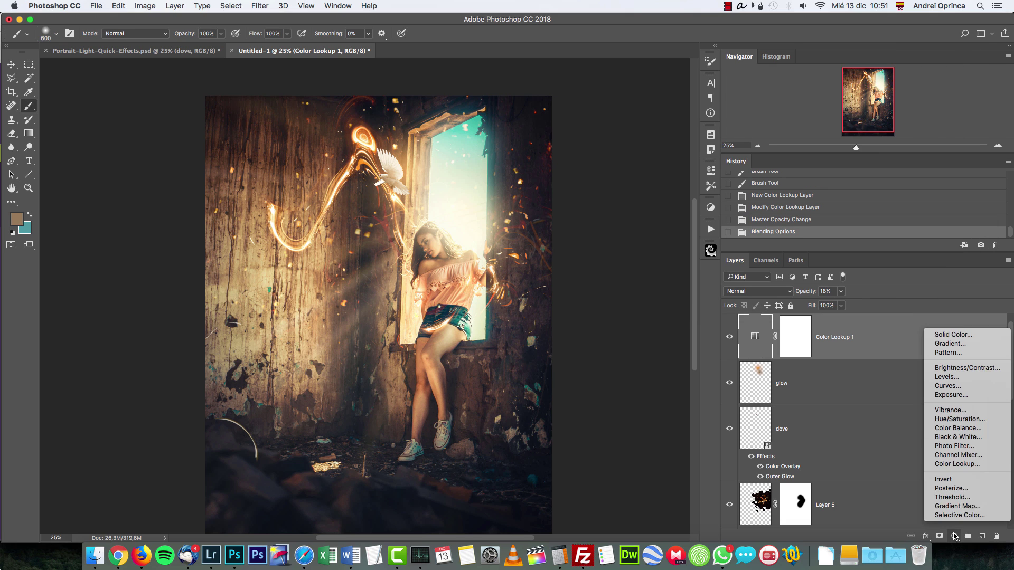
left_click(955, 391)
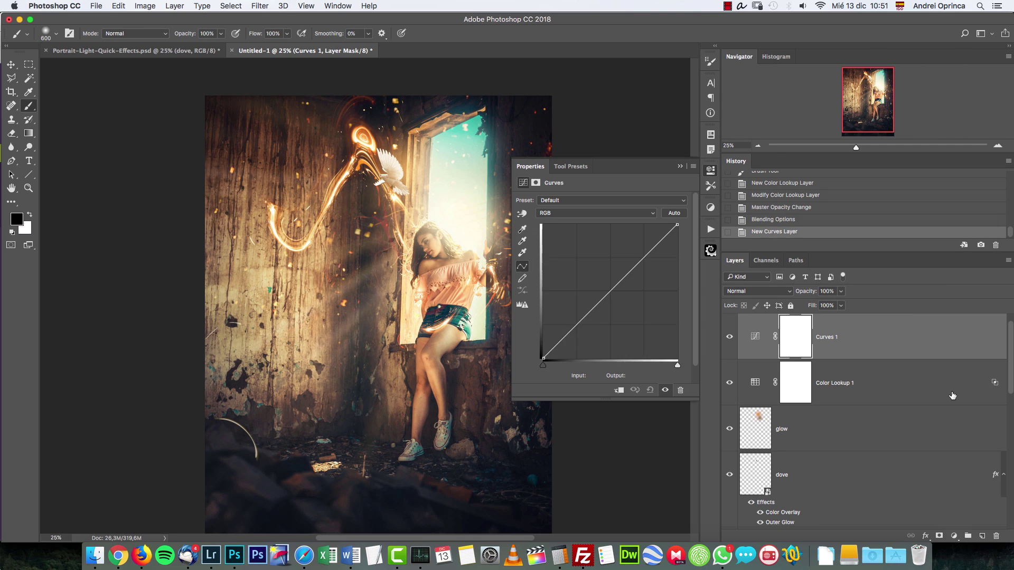
left_click(603, 213)
left_click(547, 220)
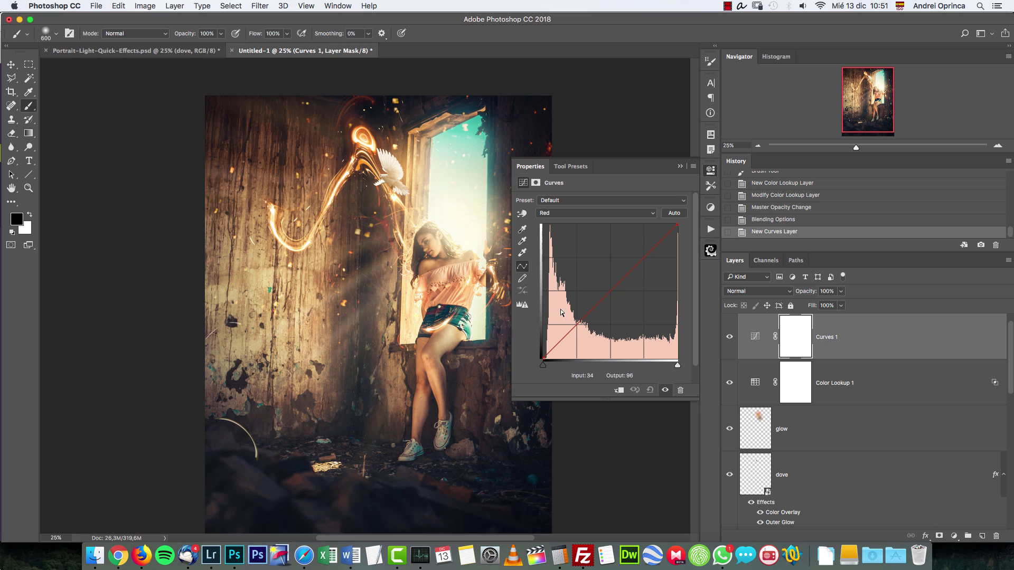
left_click_drag(543, 359, 544, 358)
type("6")
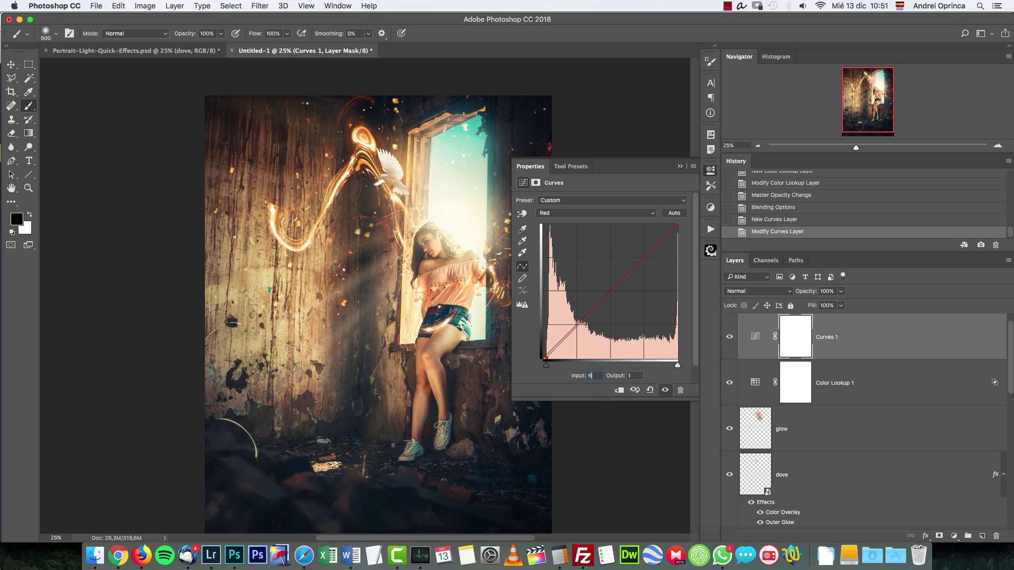
type("0")
left_click(624, 276)
type("150")
type("141")
Step: Shape the Green channel of Curves 1 with points at input 0, output 22 and input 181, output 173
left_click(556, 216)
left_click(596, 224)
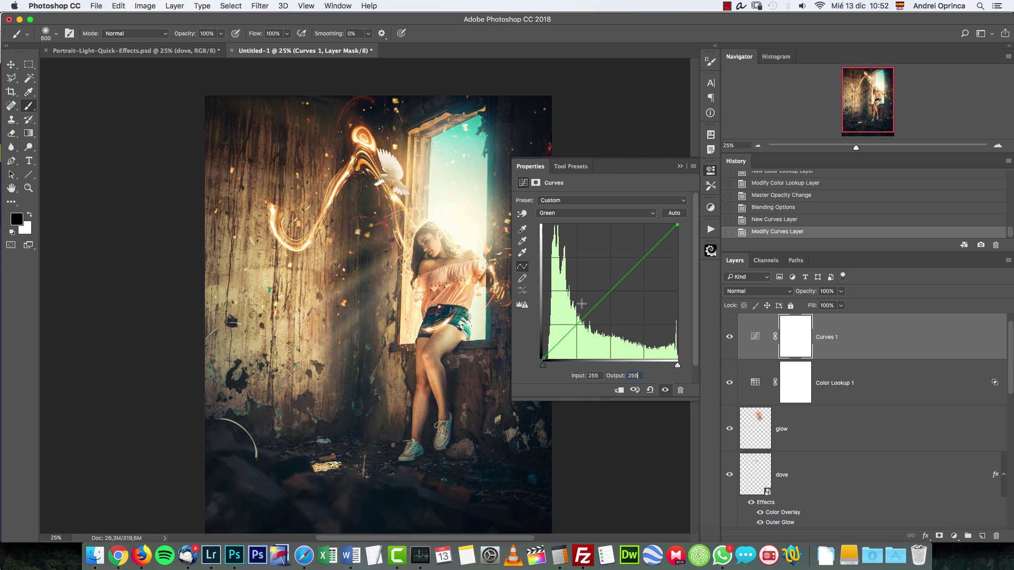
left_click(543, 358)
type("0")
type("22")
left_click(612, 286)
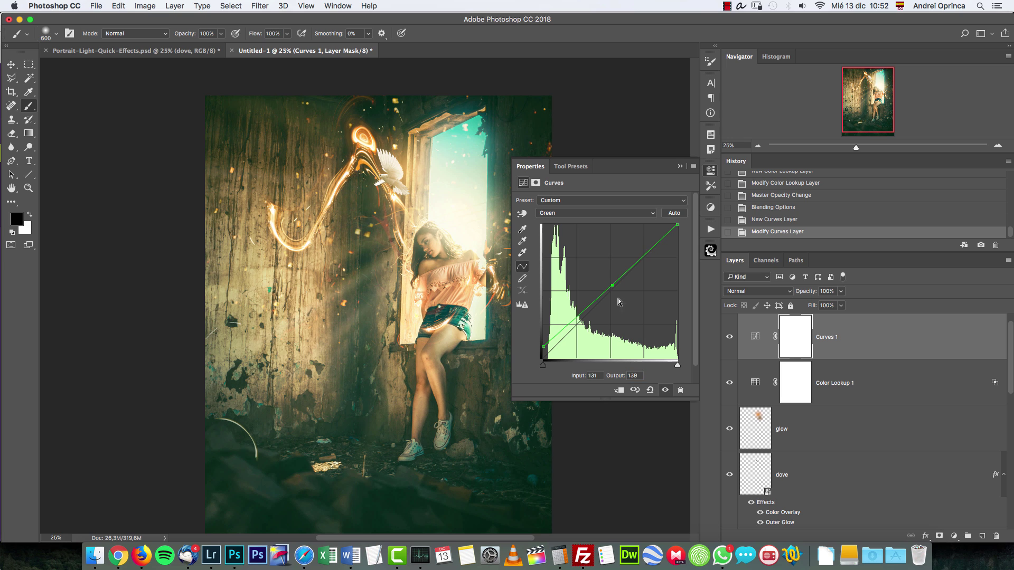
double_click(598, 376)
type("181")
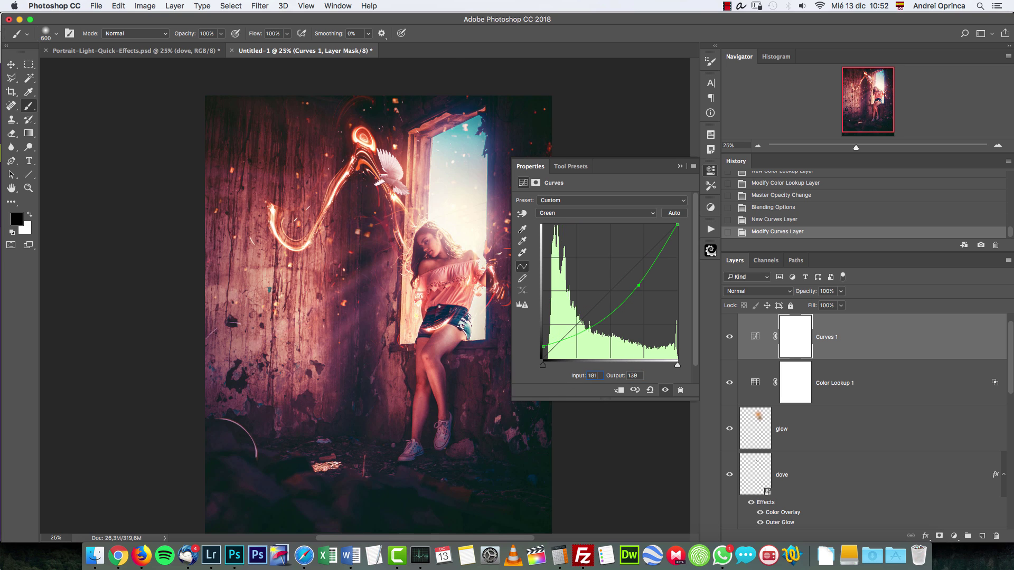
type("173")
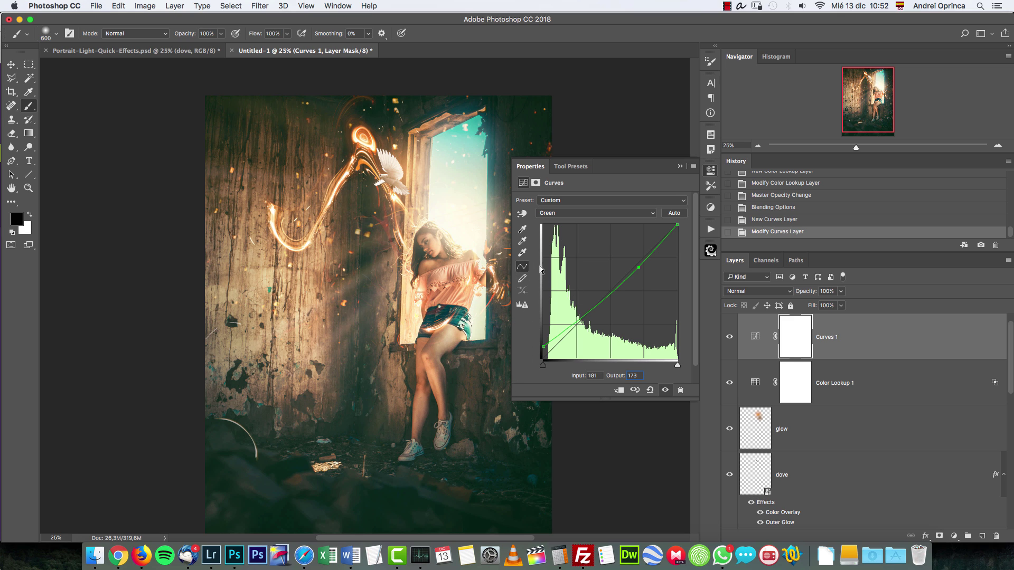
left_click(606, 213)
left_click(595, 211)
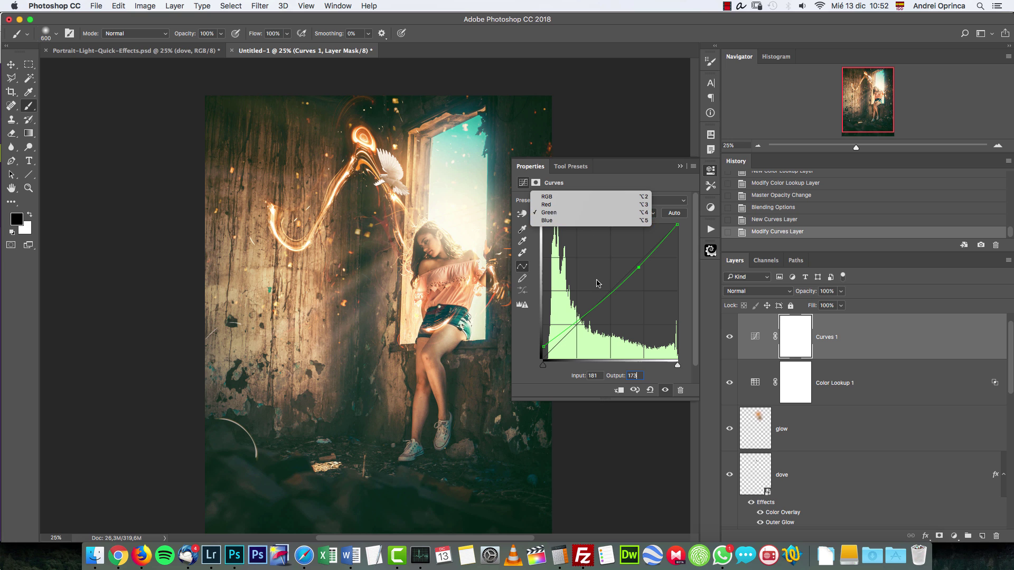
key("backslash")
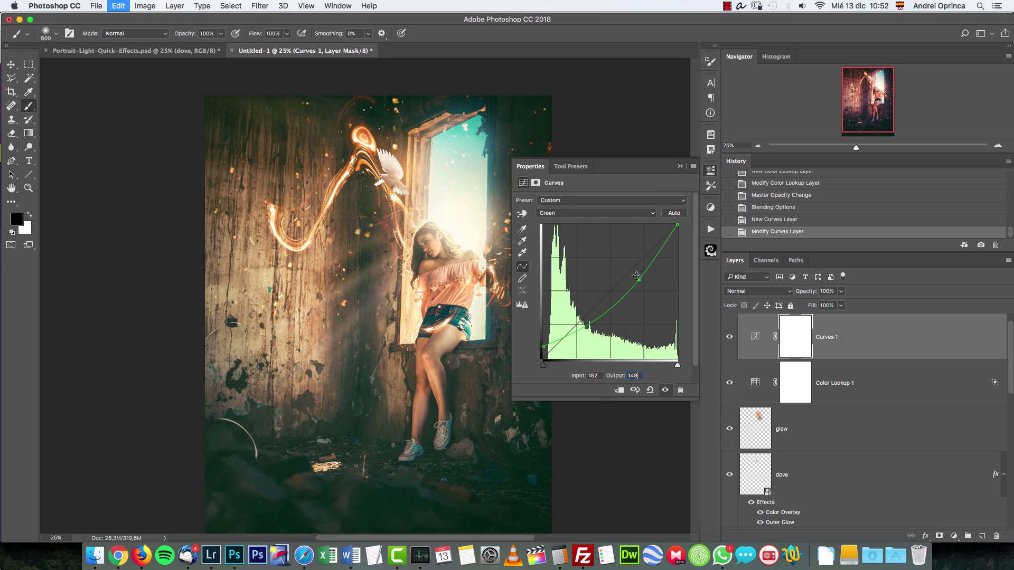
Step: Add a point to the Blue channel of Curves 1 at input 53, output 63
left_click(549, 213)
left_click(564, 223)
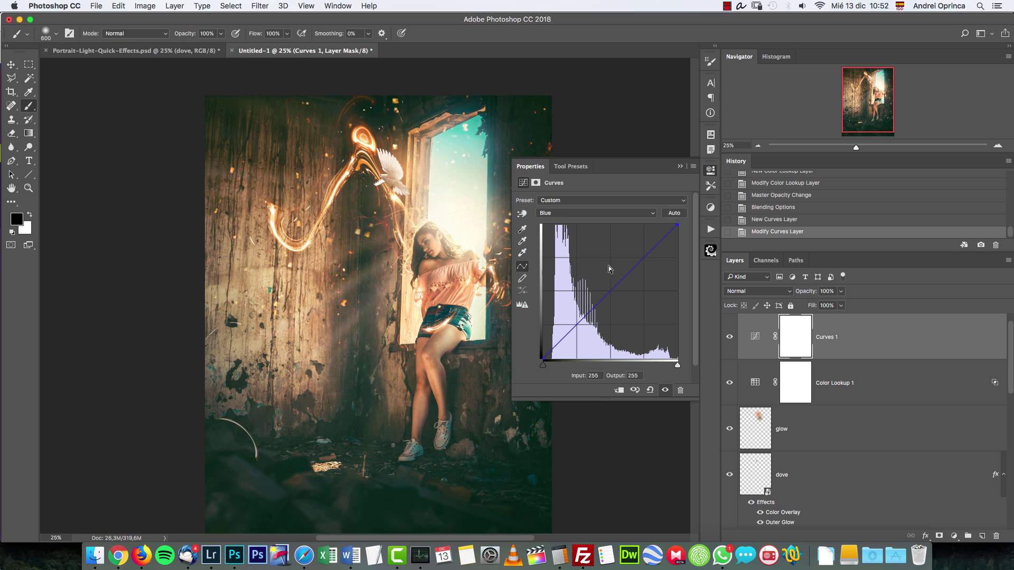
left_click_drag(576, 326, 576, 328)
left_click(597, 377)
type("53")
type("63")
Step: Add a Blue curve point at input 130 and set the white endpoint's output to 225
left_click(612, 281)
left_click(599, 375)
type("130")
left_click(677, 224)
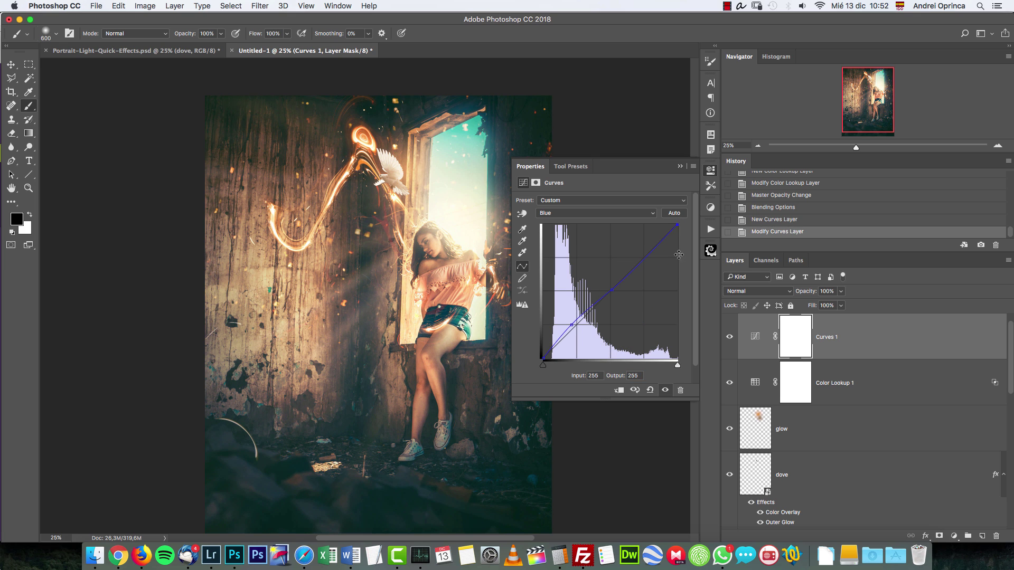
left_click(639, 375)
type("225")
left_click(679, 166)
Step: Compare the image with and without the Curves 1 adjustment by toggling its visibility
left_click(729, 337)
left_click(729, 337)
left_click(729, 337)
left_click(729, 337)
left_click(729, 337)
left_click(729, 337)
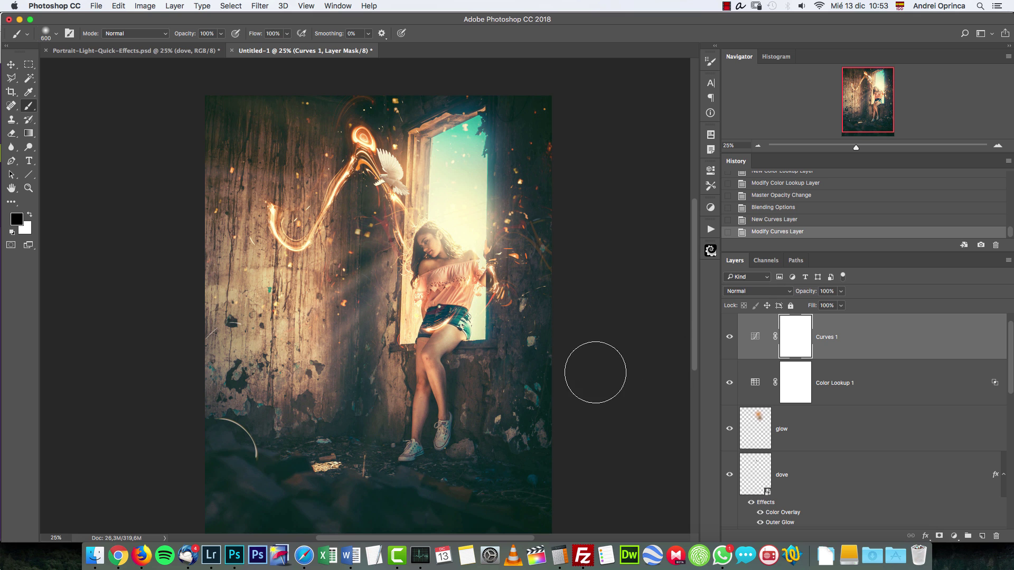
left_click_drag(880, 106, 882, 109)
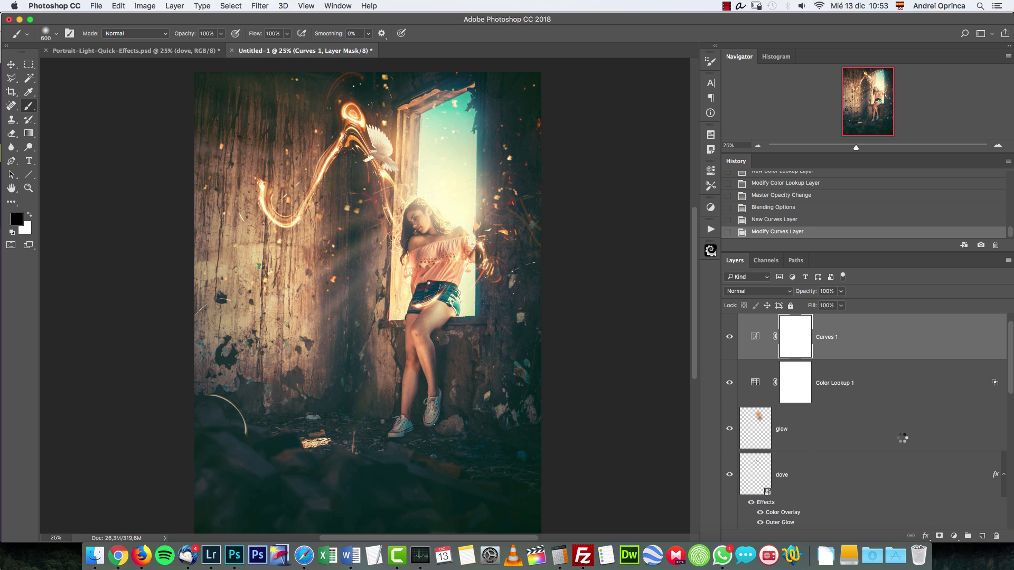
Step: Stamp all visible layers into a new layer above Curves 1 and open it in the Camera Raw Filter
key("super+alt+shift+e")
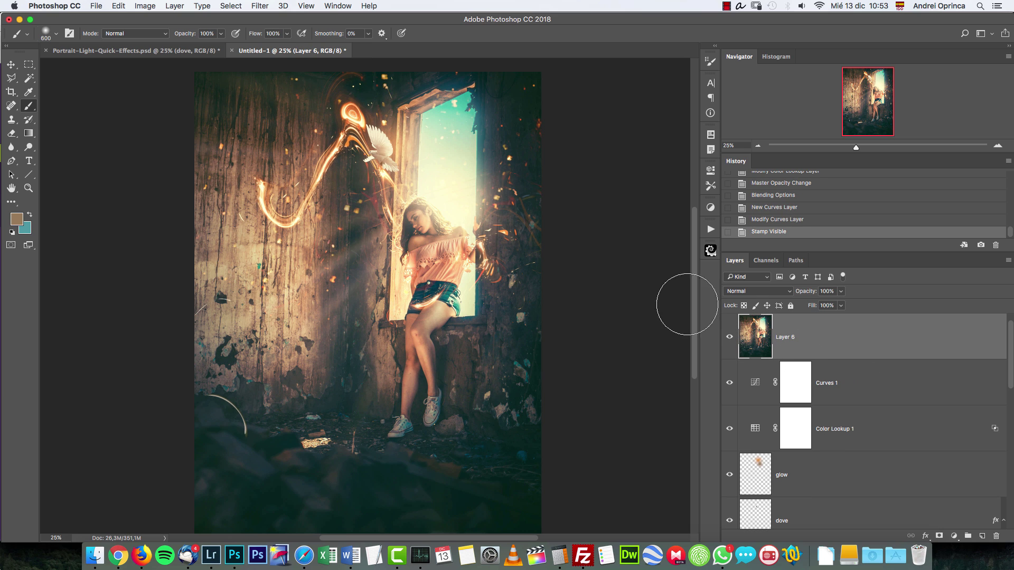
left_click(267, 7)
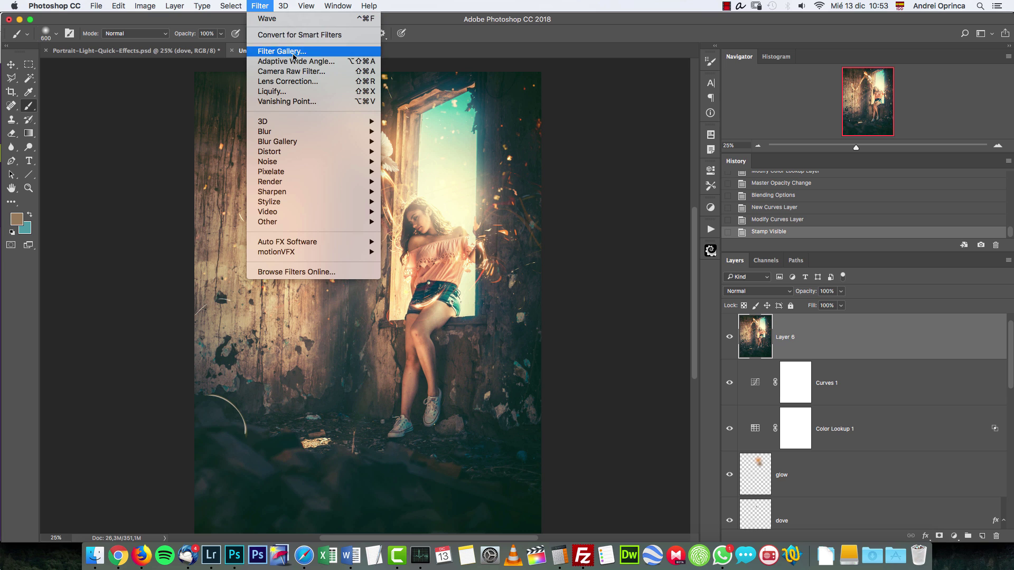
left_click(296, 70)
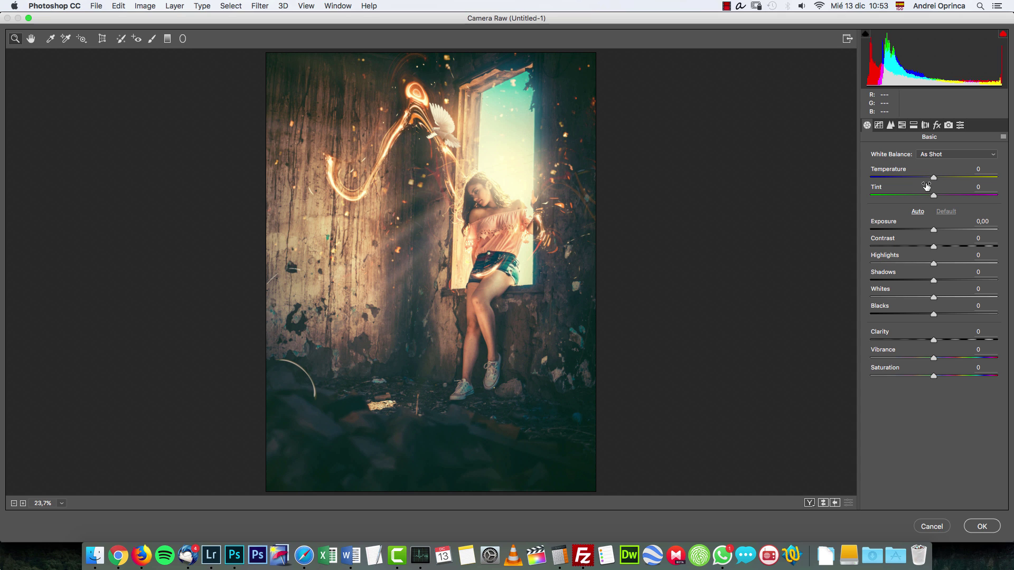
Step: Set the basic adjustments to Temperature +3, Tint +10, Contrast +10, Clarity -7, Vibrance +17 and Saturation +5
mouse_move(934, 177)
left_mouse_down()
mouse_move(932, 195)
mouse_move(929, 177)
mouse_move(935, 196)
mouse_move(948, 195)
mouse_move(937, 177)
mouse_move(939, 196)
left_mouse_up()
left_click_drag(933, 358, 944, 357)
left_click(929, 340)
left_click_drag(934, 376, 939, 376)
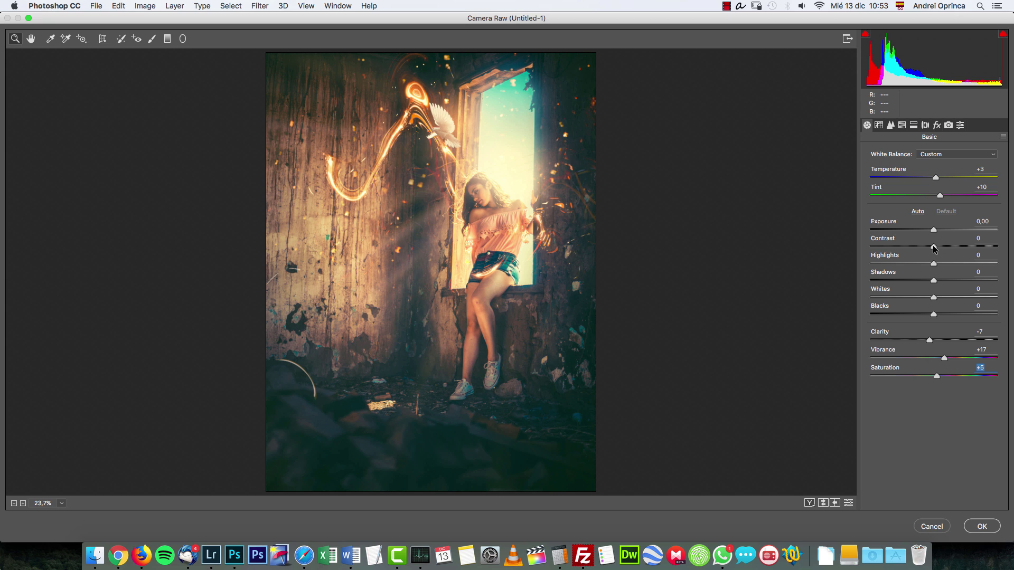
left_click_drag(933, 246, 939, 248)
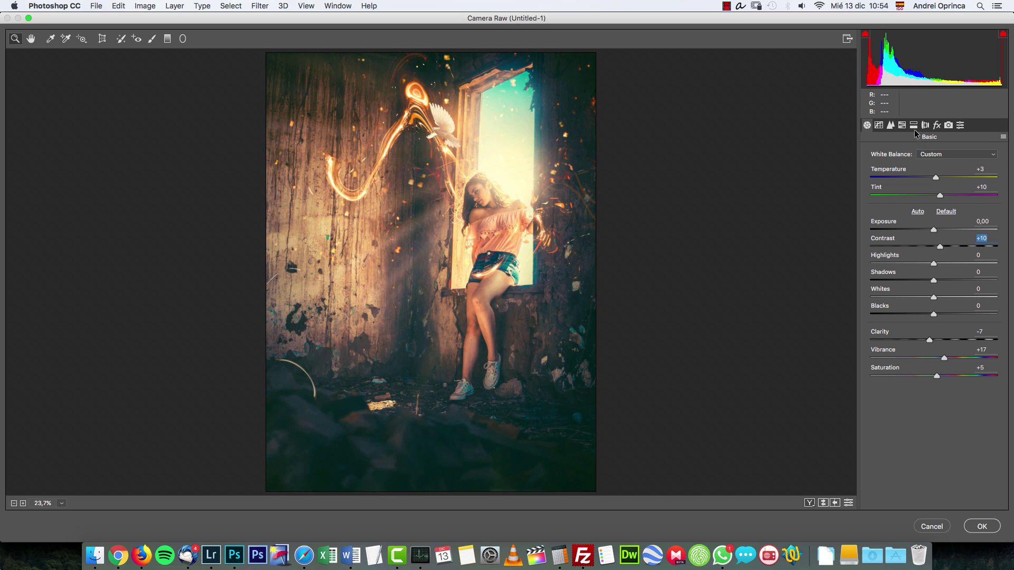
Step: Shift the Red, Green and Blue Primary hues in Camera Calibration and raise the Blue Primary saturation
left_click(948, 126)
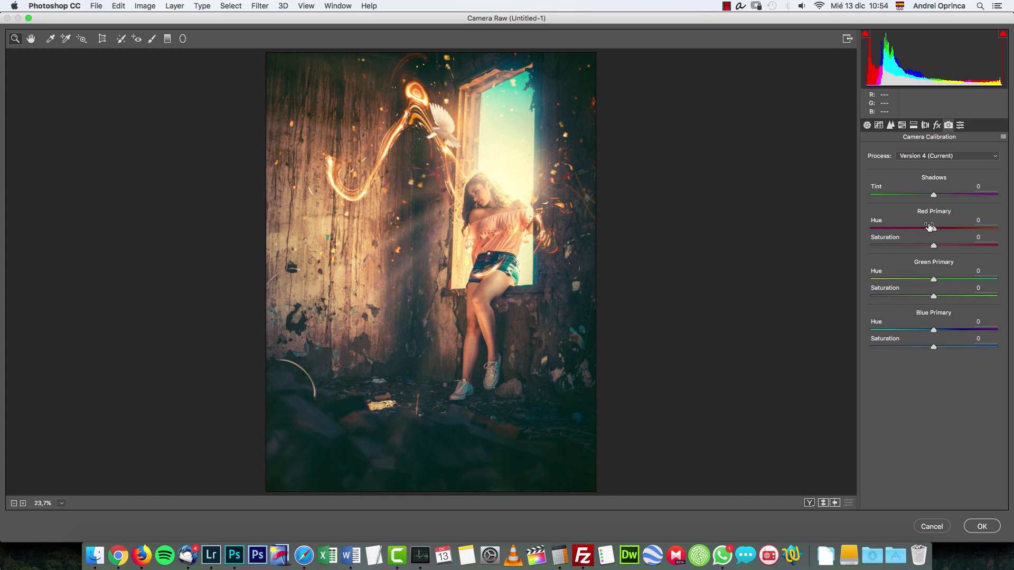
left_click_drag(933, 228, 945, 279)
left_click_drag(932, 330, 944, 347)
mouse_move(942, 278)
left_mouse_down()
mouse_move(925, 279)
mouse_move(949, 296)
mouse_move(928, 279)
left_mouse_up()
Step: Set the Oranges saturation to -15 in the HSL adjustments and readjust the basic Temperature and Tint
left_click(902, 126)
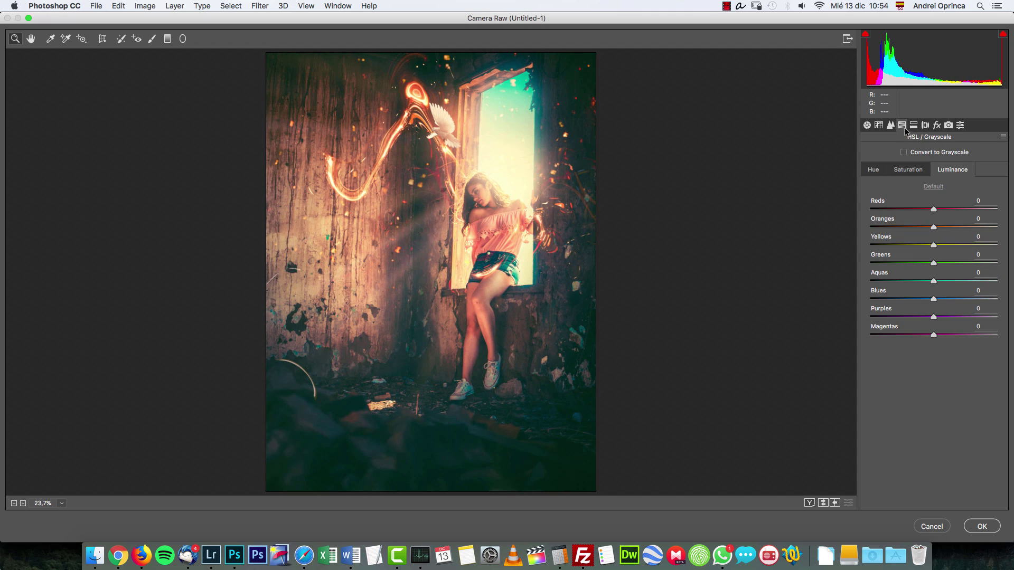
left_click(908, 173)
left_click_drag(933, 231, 925, 232)
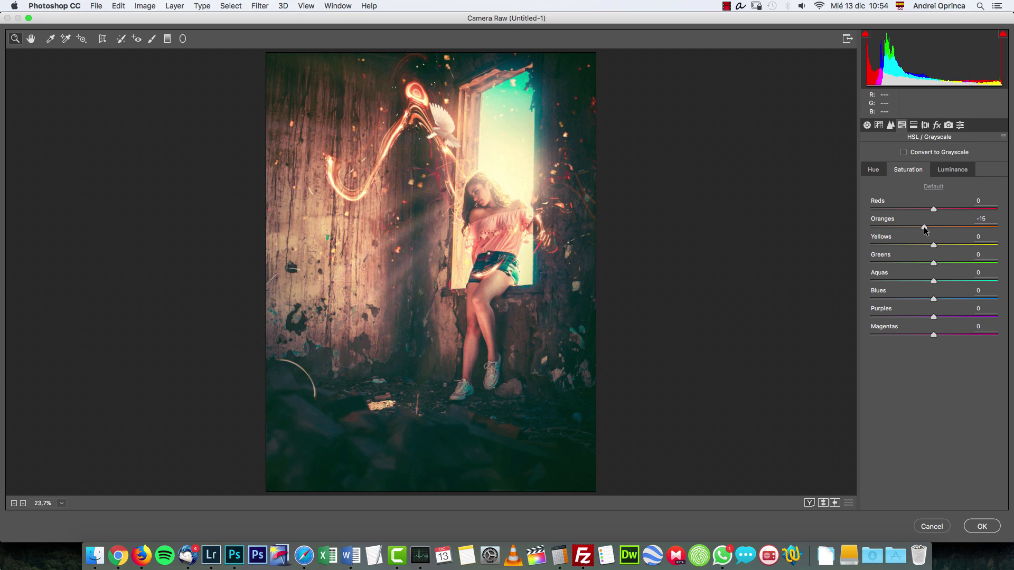
left_click(867, 125)
left_click_drag(944, 177, 934, 196)
Step: Split-tone the highlights with hue 47 and saturation 9, and tint the shadows with a weakly saturated blue hue
left_click(914, 126)
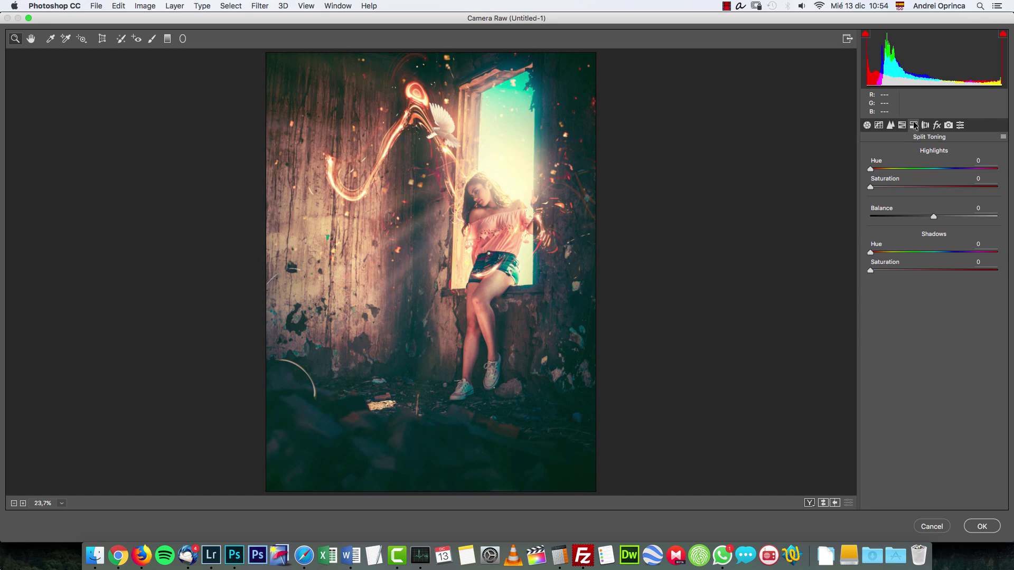
mouse_move(876, 172)
left_mouse_down()
mouse_move(891, 171)
mouse_move(885, 189)
left_mouse_up()
left_click_drag(871, 252, 945, 253)
left_click_drag(870, 270, 882, 270)
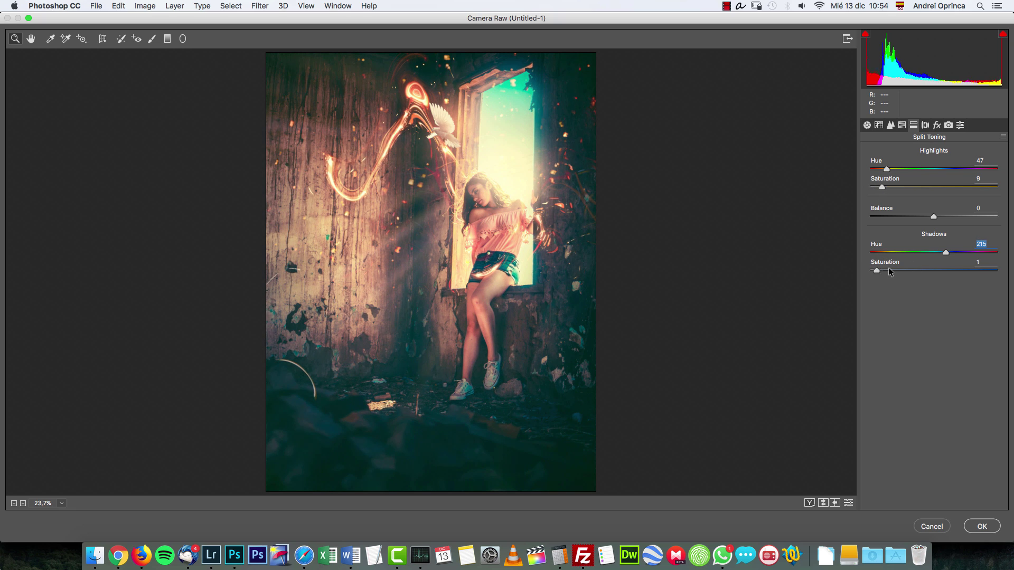
left_click(942, 252)
Step: Add a small amount of sharpening in the Detail settings and apply the Camera Raw filter
left_click(890, 125)
left_click(947, 205)
left_click_drag(870, 169, 881, 170)
left_click(967, 527)
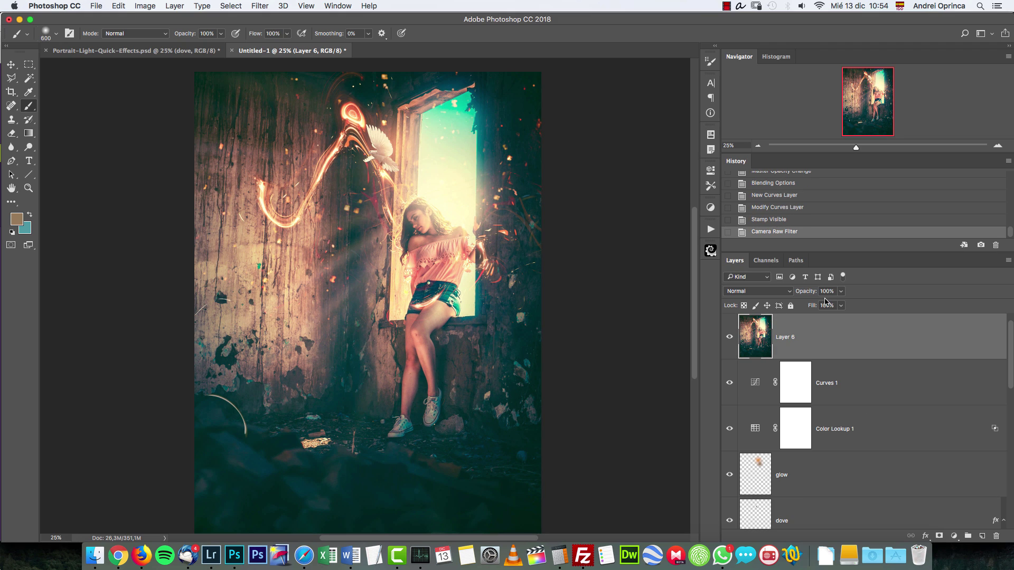
Step: Compare the image with and without Layer 6, and the finished composite with the original photo on Layer 1
left_click(728, 337)
left_click(728, 337)
left_click_drag(1009, 375, 1009, 501)
left_click(847, 502)
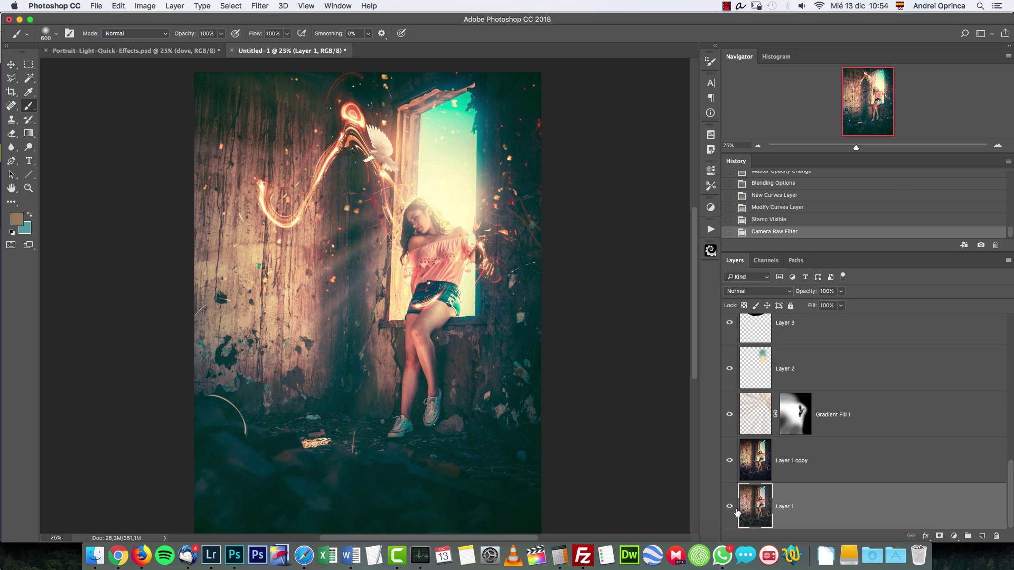
left_click(729, 508, "alt")
left_click(729, 507, "alt")
left_click(729, 507, "alt")
left_click(729, 508, "alt")
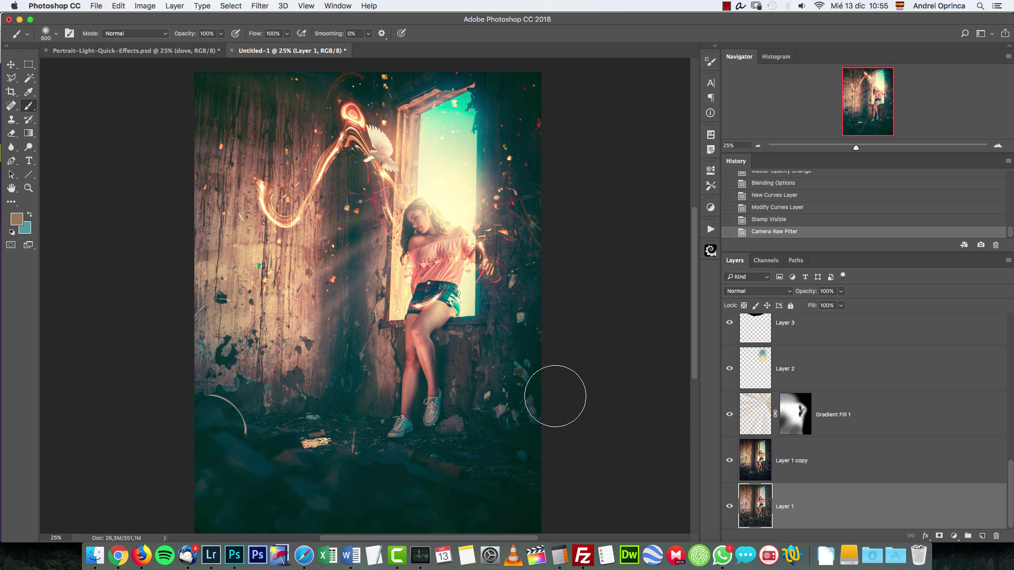